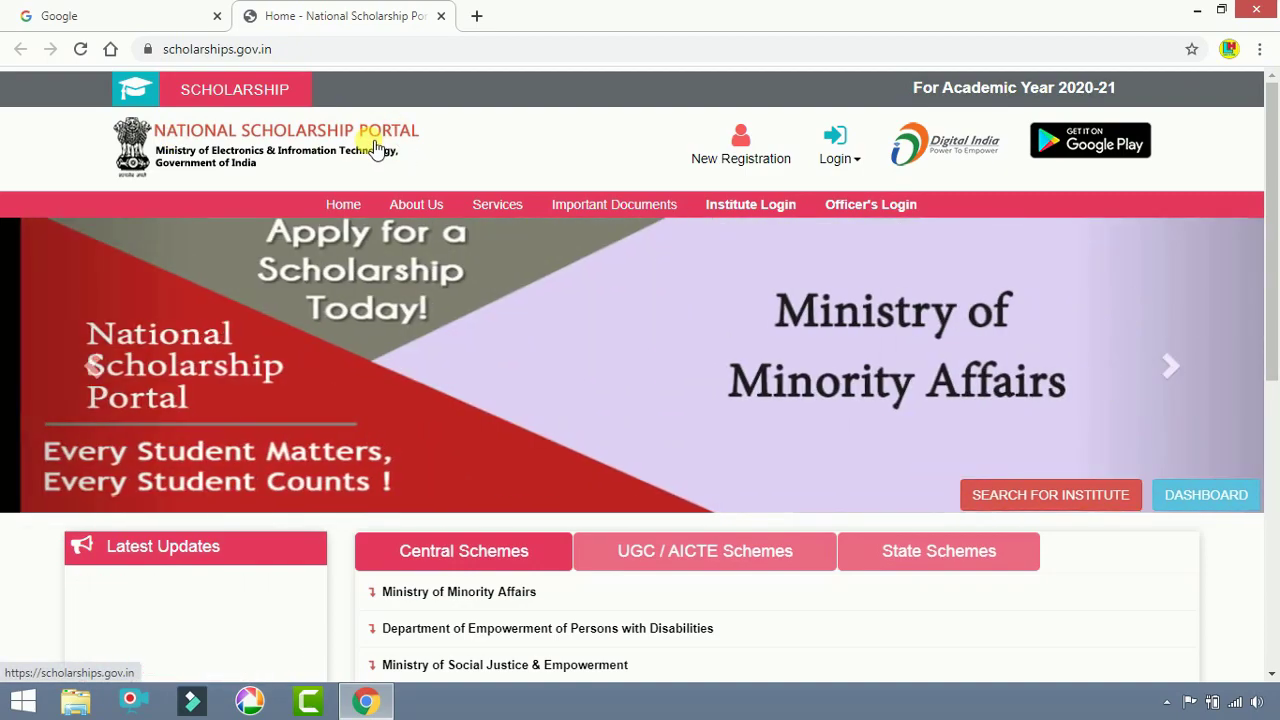
Step: Leave the National Scholarship Portal tab and return to the Google homepage tab
click(377, 48)
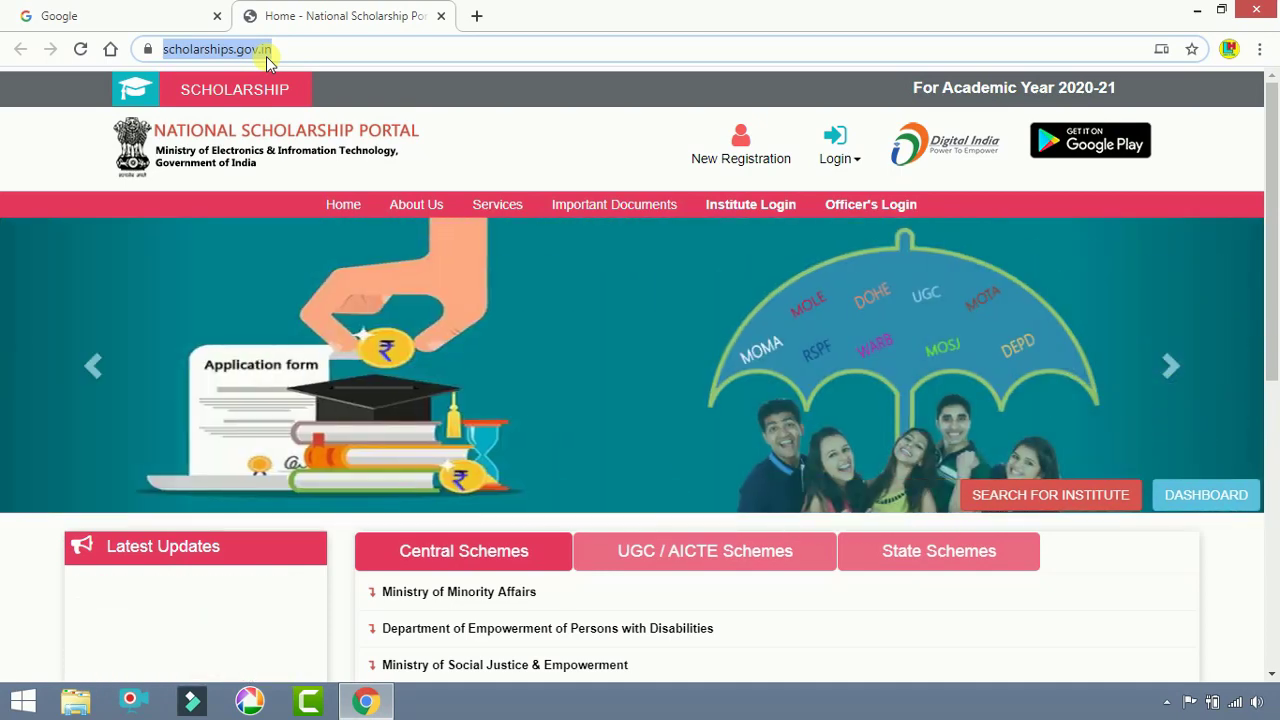
click(123, 13)
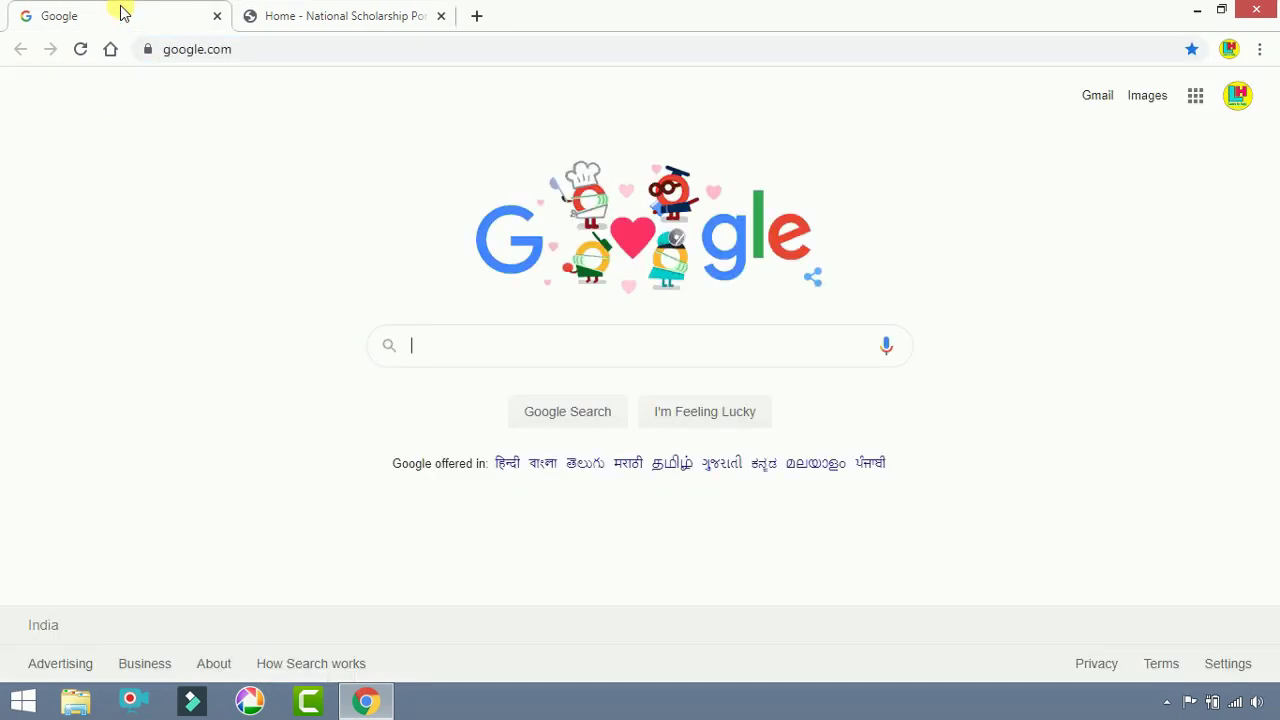
Step: Search Google for NSP, open the National Scholarship Portal: Home result in a new tab, and close the duplicate tab
text(NSP)
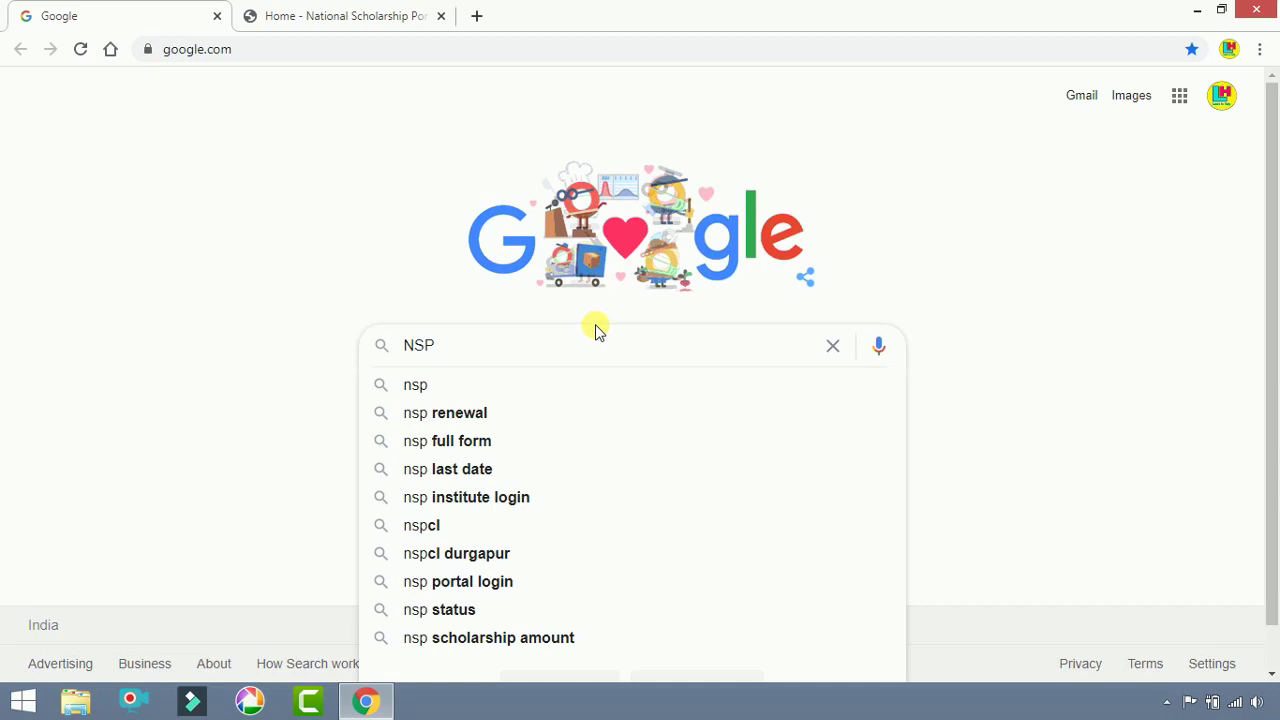
key(Return)
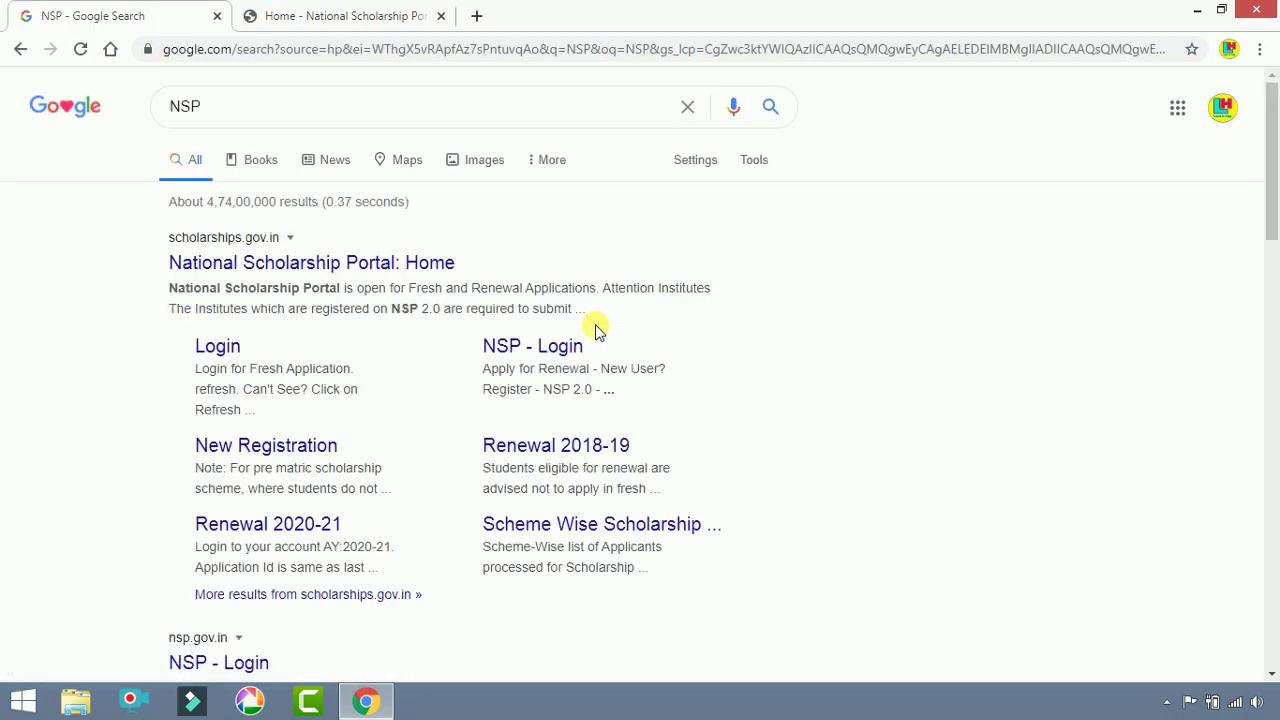
right_click(376, 265)
click(420, 277)
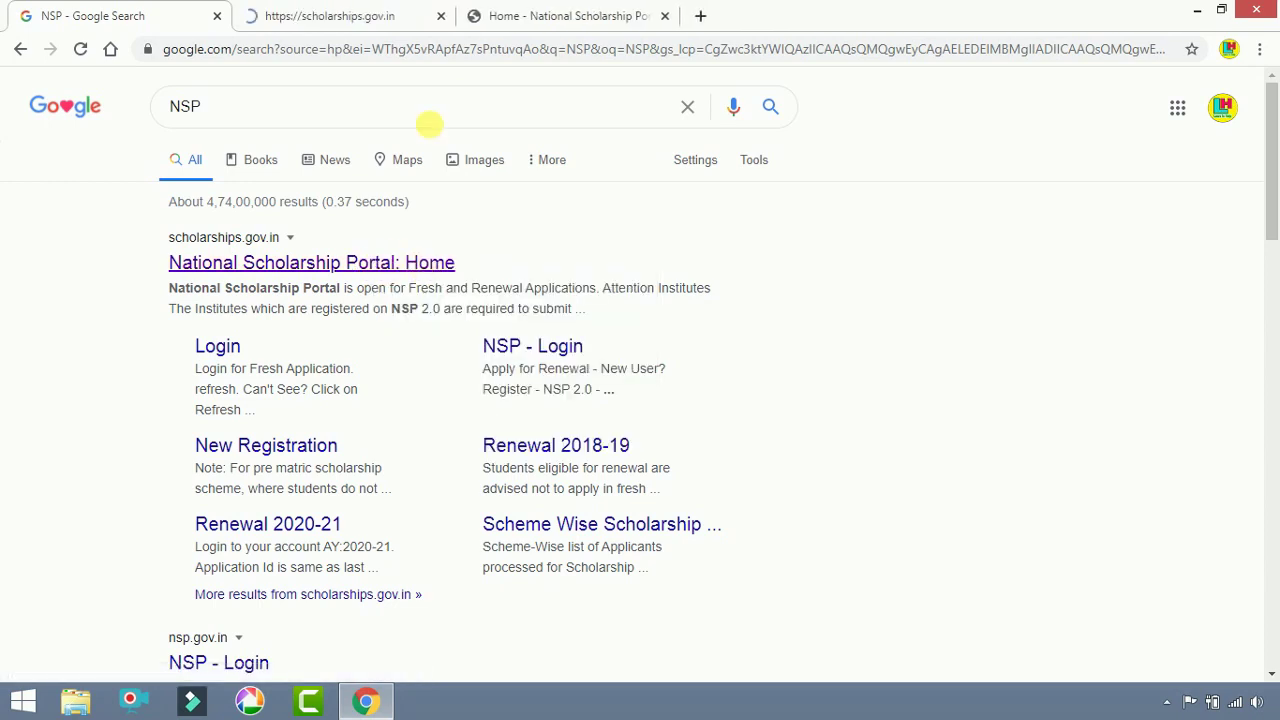
click(380, 13)
click(663, 17)
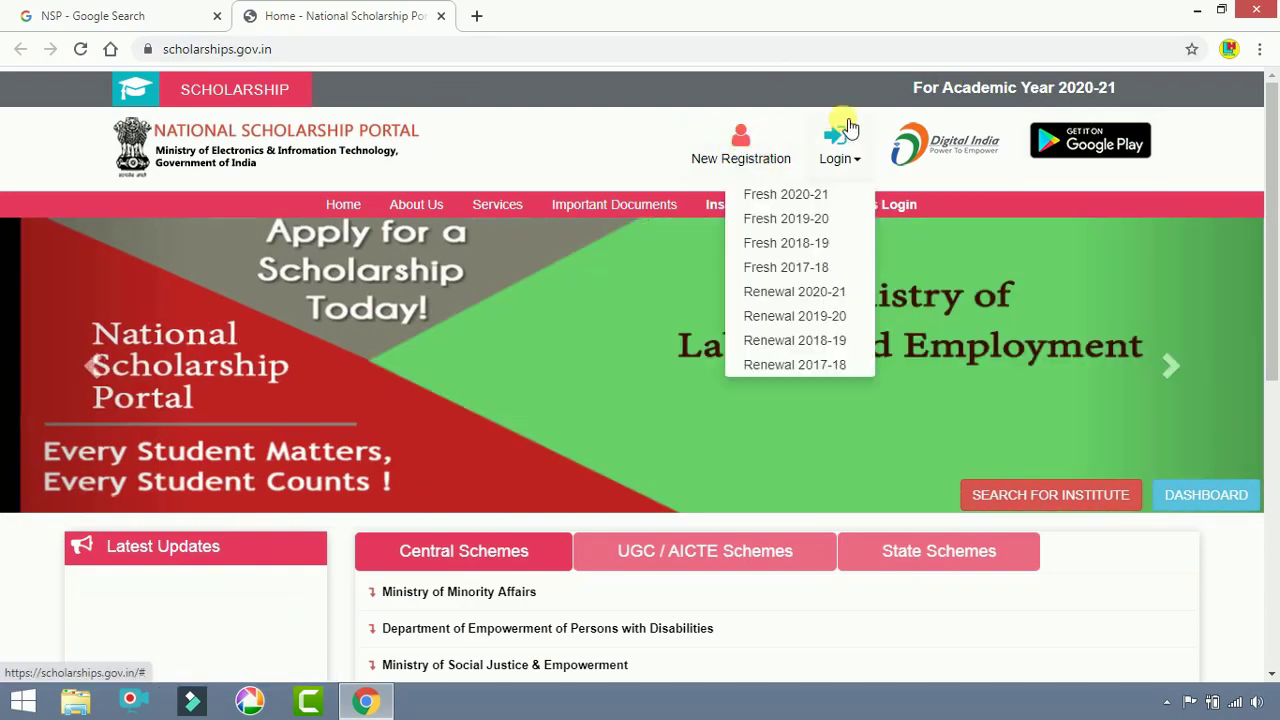
Step: Review the Fresh and Renewal login years, then begin a New Registration
mouse_move(570, 207)
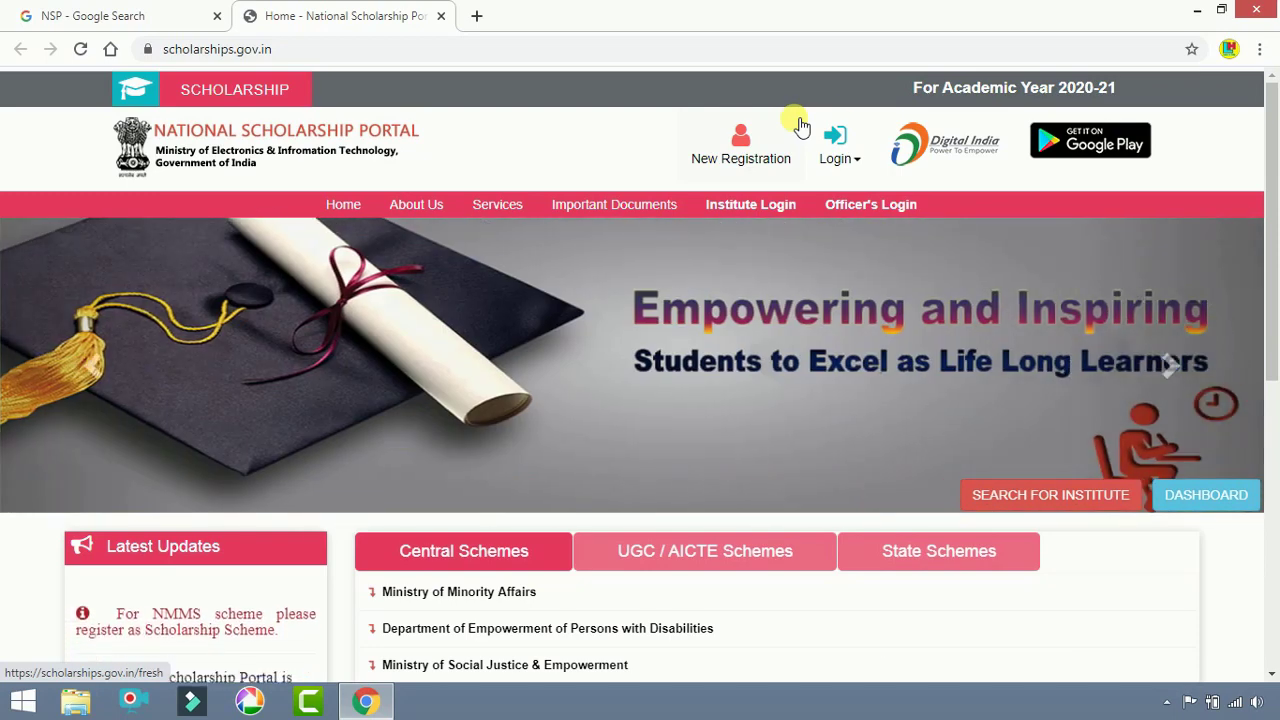
click(838, 135)
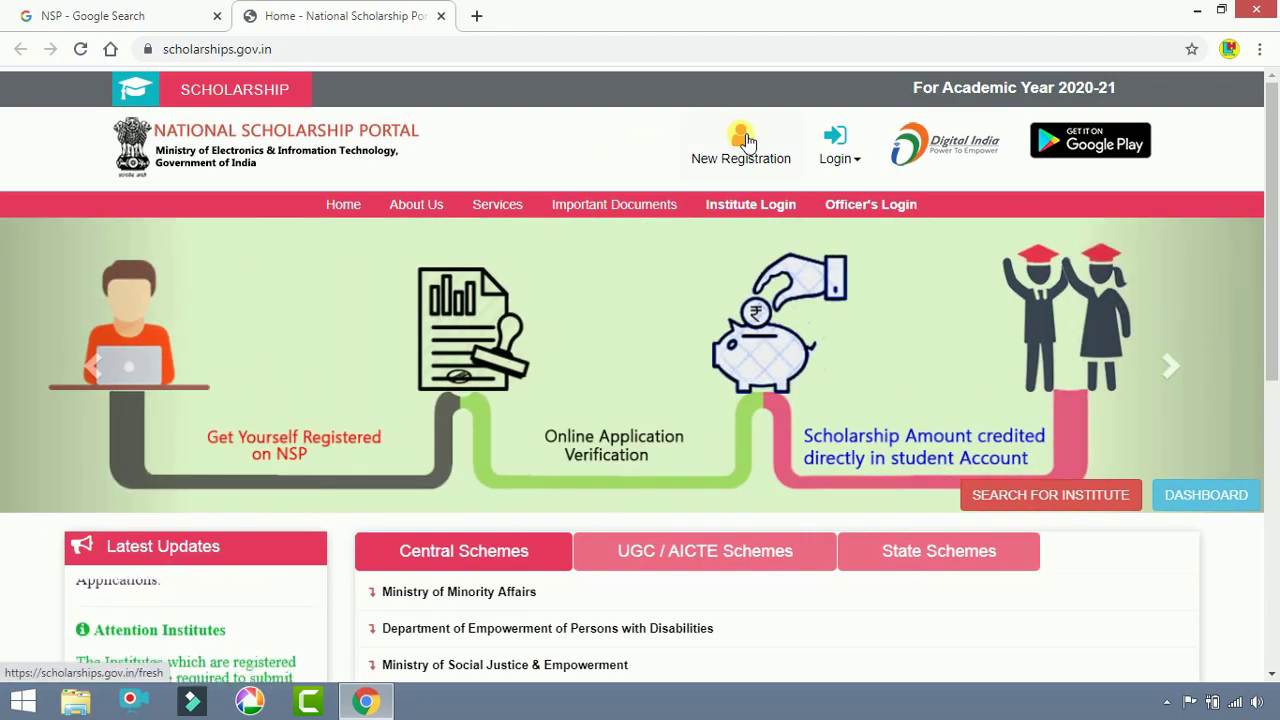
click(745, 140)
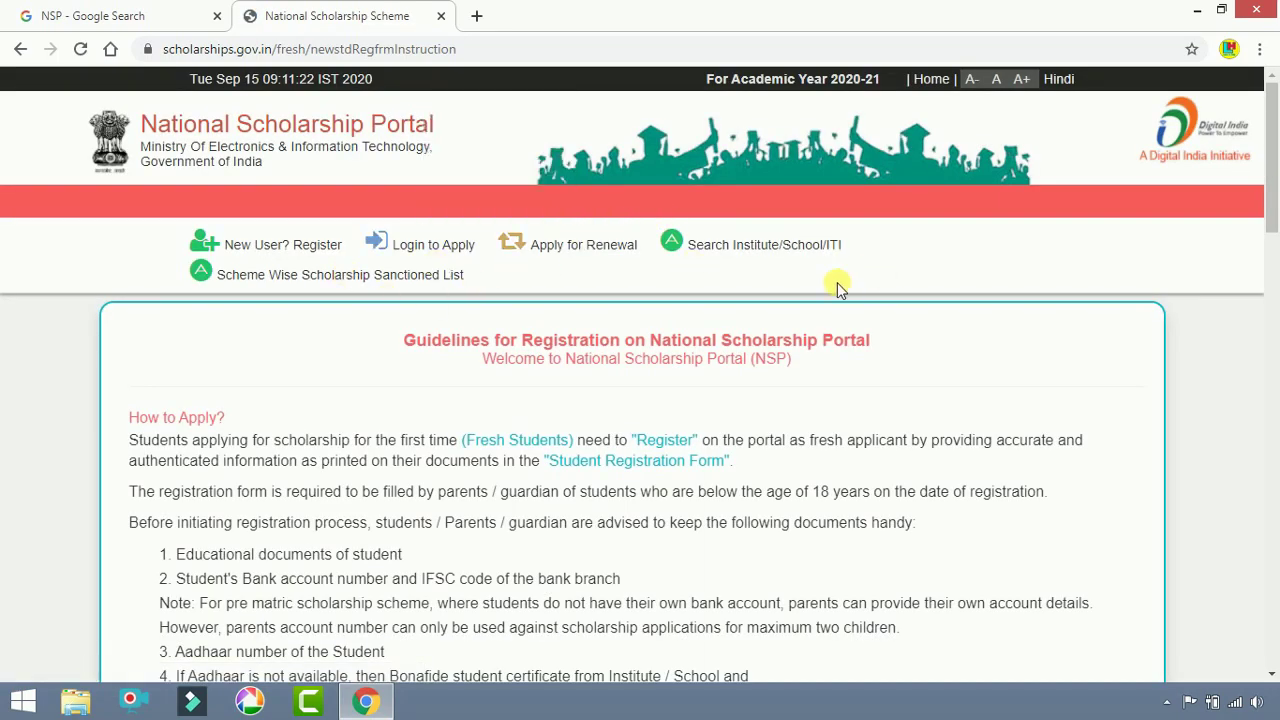
Step: Scroll through the Guidelines for Registration down to the undertaking checkboxes and Continue button
scroll(834, 282, down, 1)
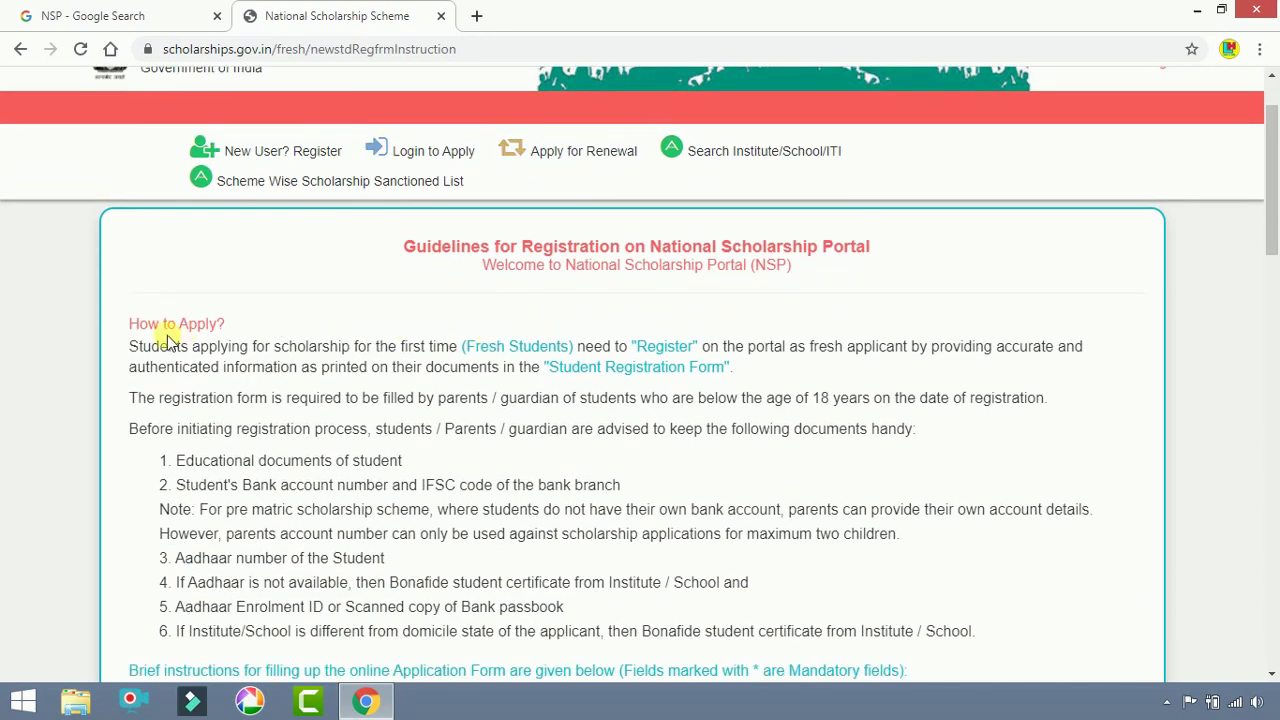
scroll(220, 335, down, 1)
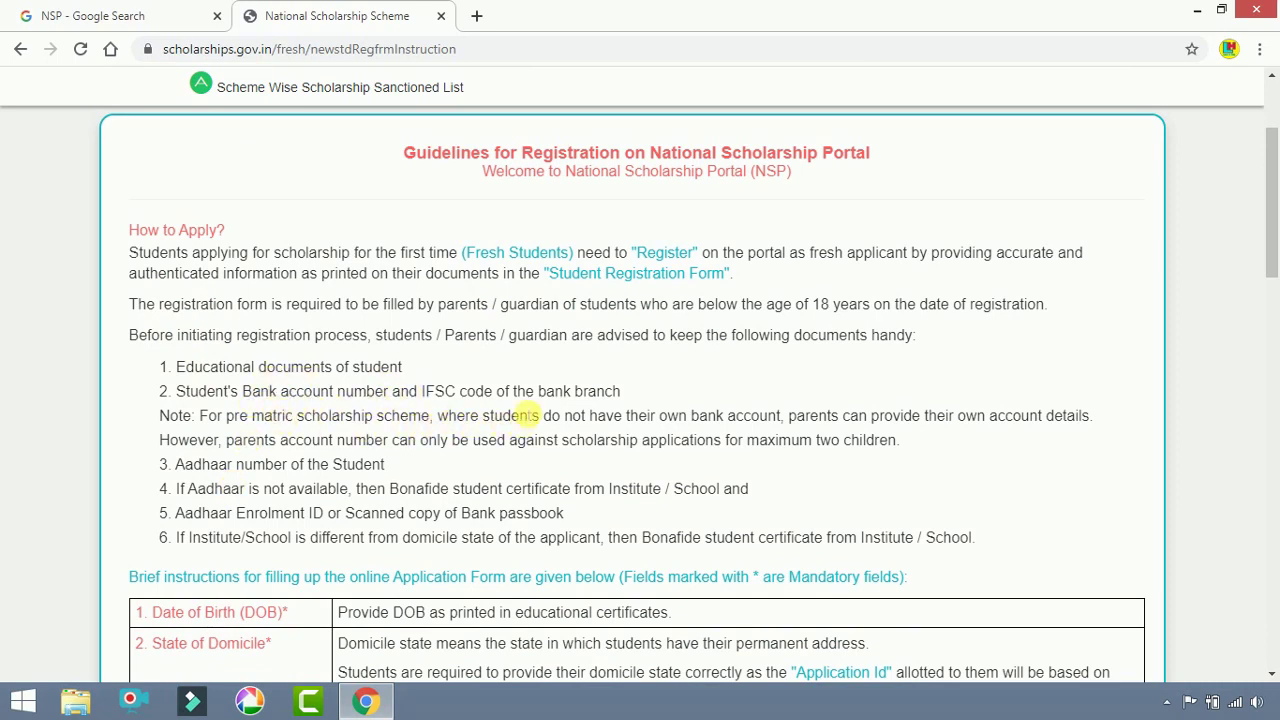
scroll(495, 405, down, 1)
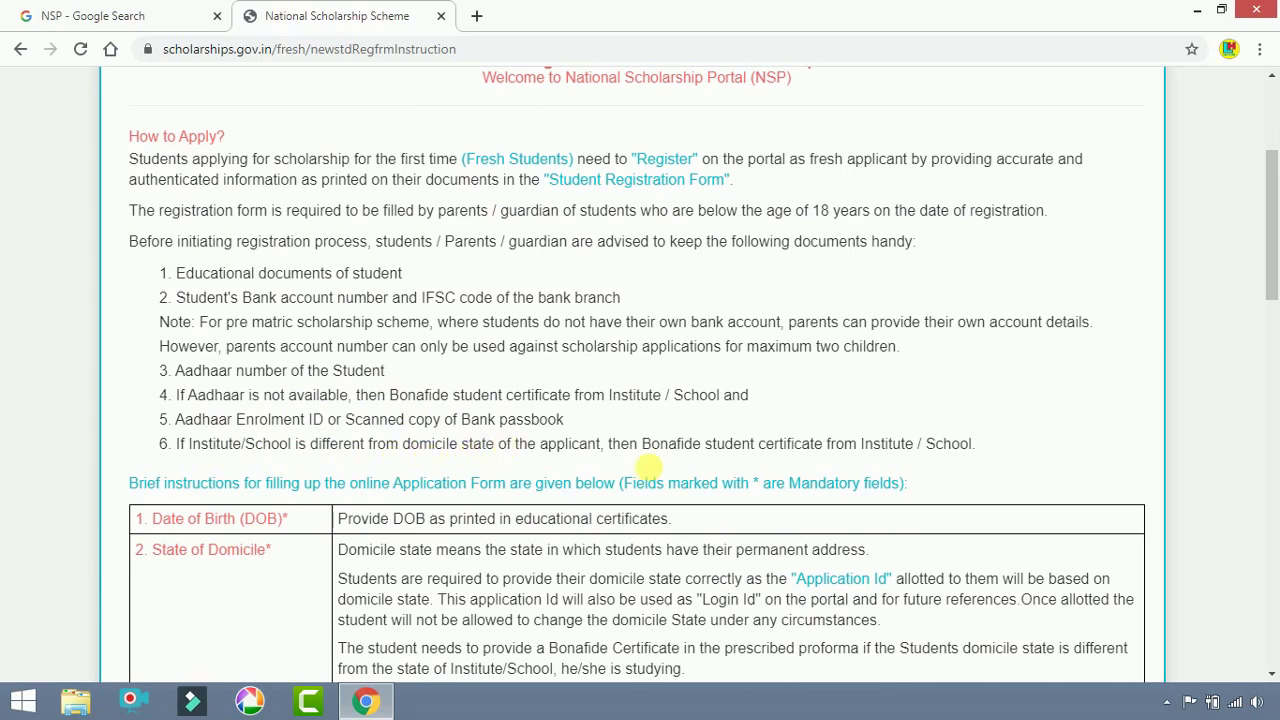
scroll(650, 462, down, 1)
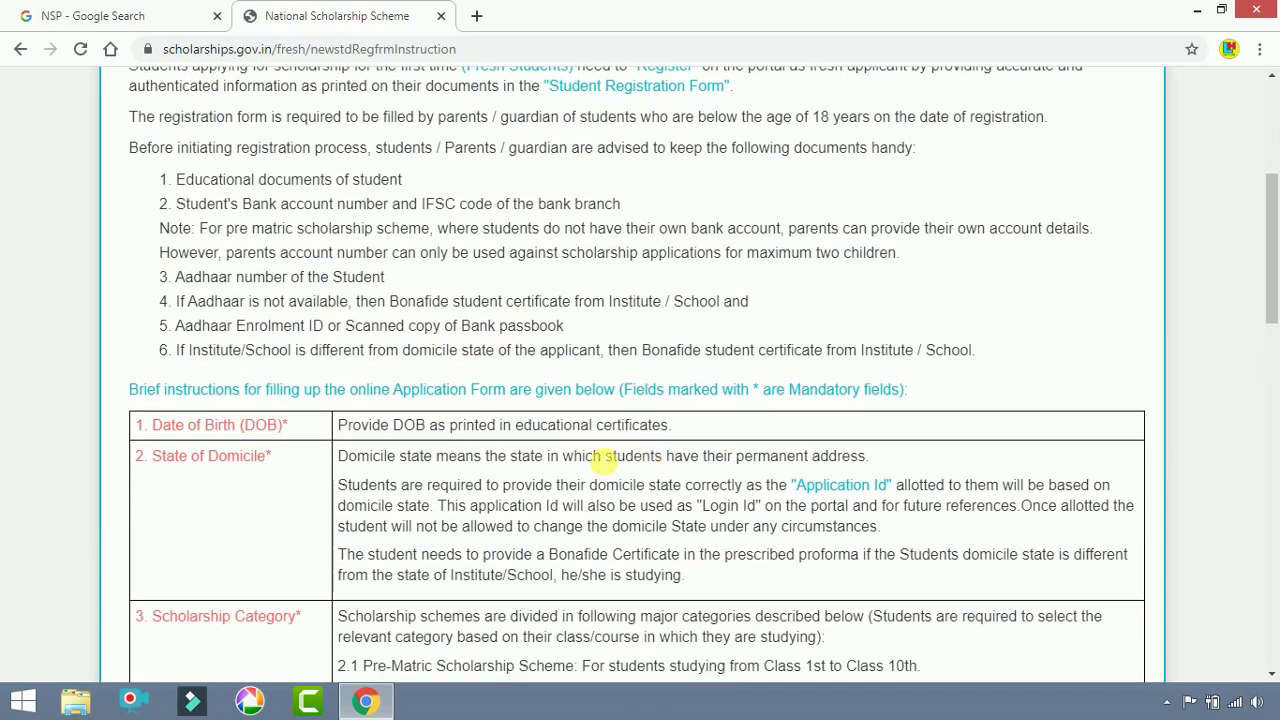
scroll(603, 457, down, 6)
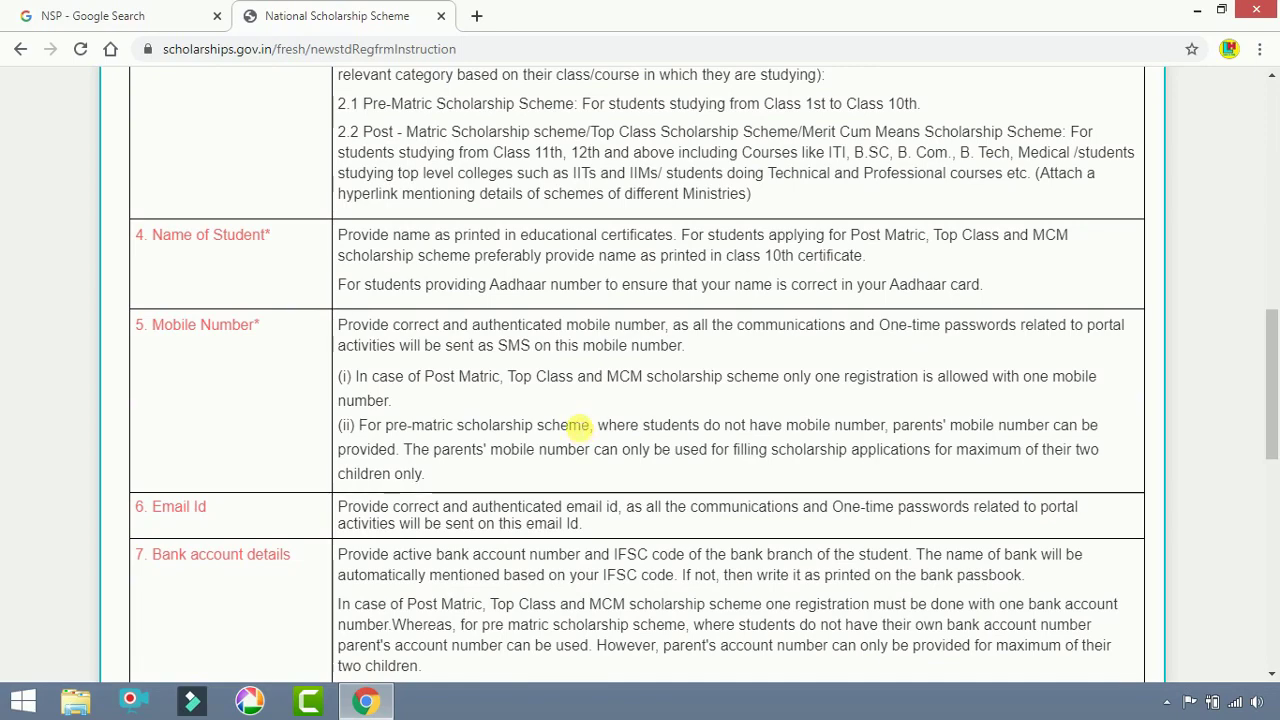
scroll(565, 425, down, 7)
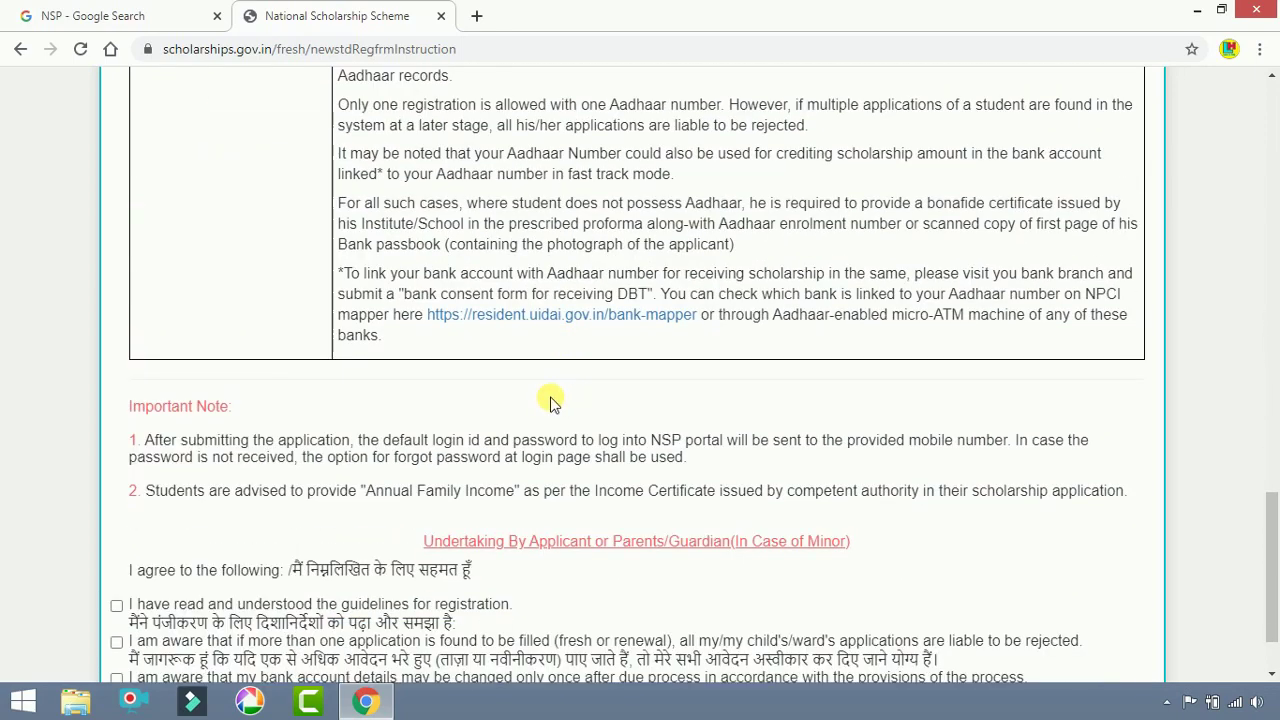
scroll(540, 400, down, 1)
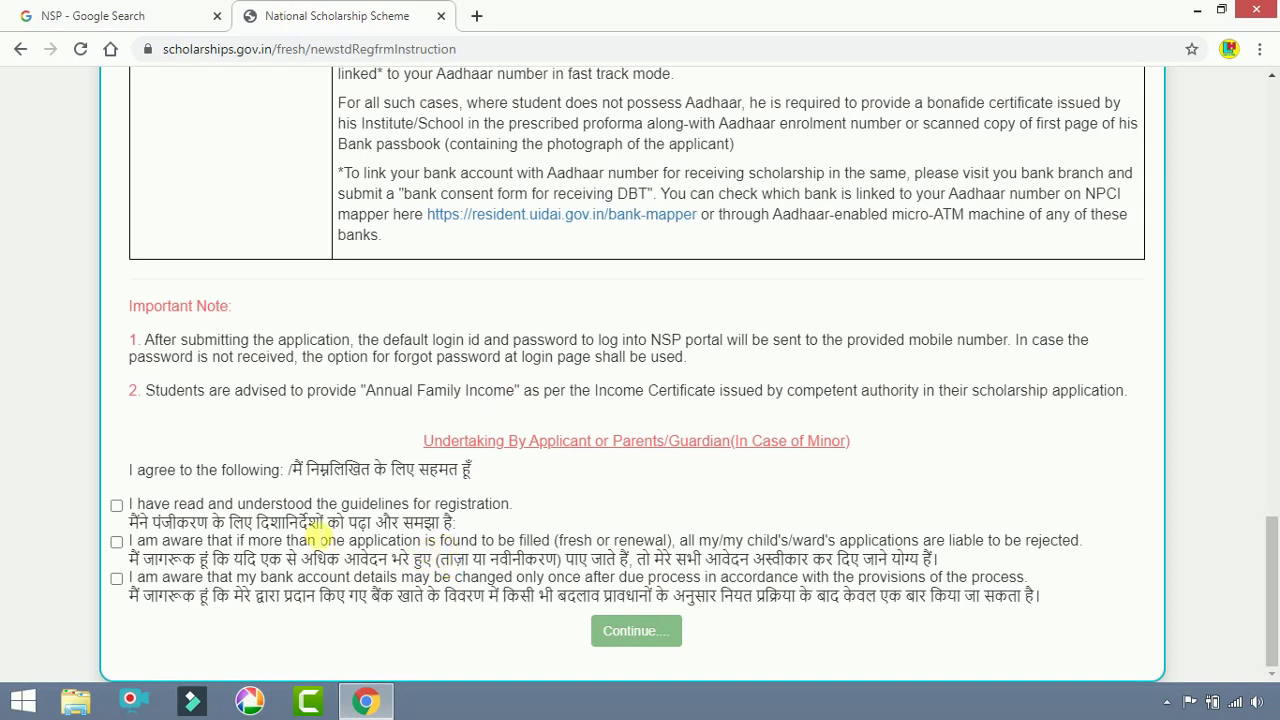
Step: Accept the guidelines, one-application-only and bank account undertakings, then continue to Fresh Registration
click(116, 505)
click(116, 543)
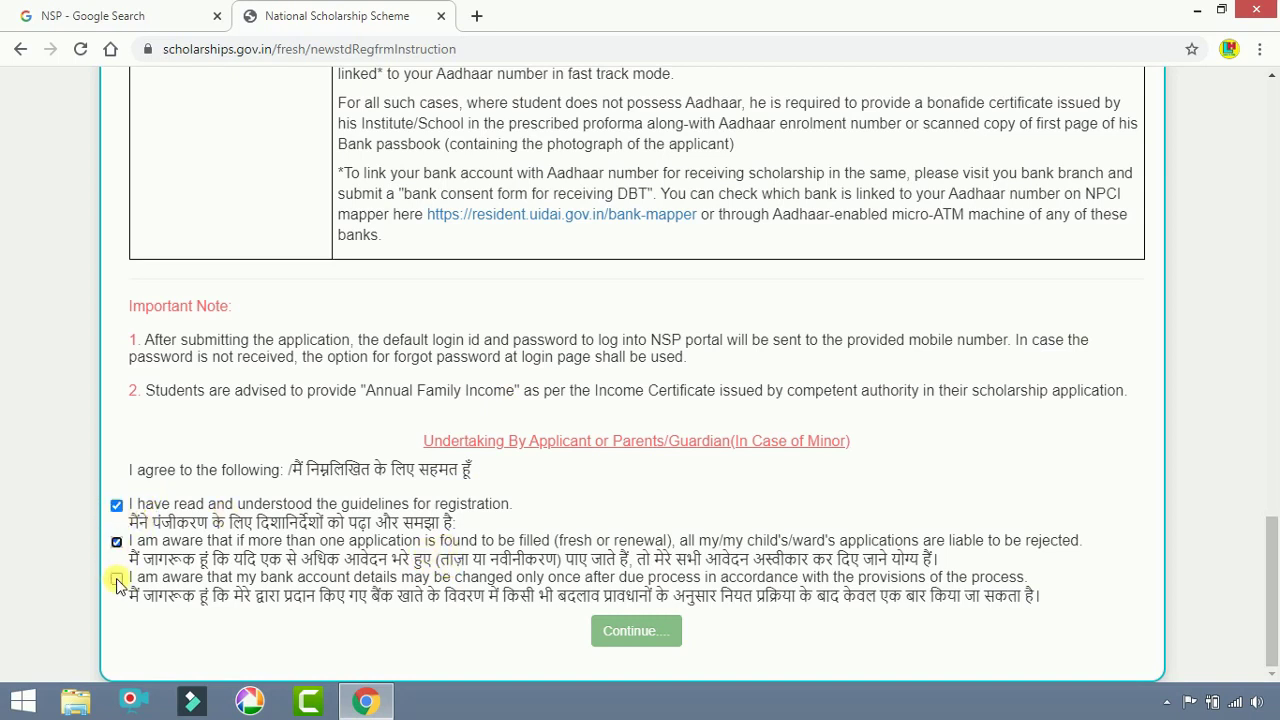
click(116, 579)
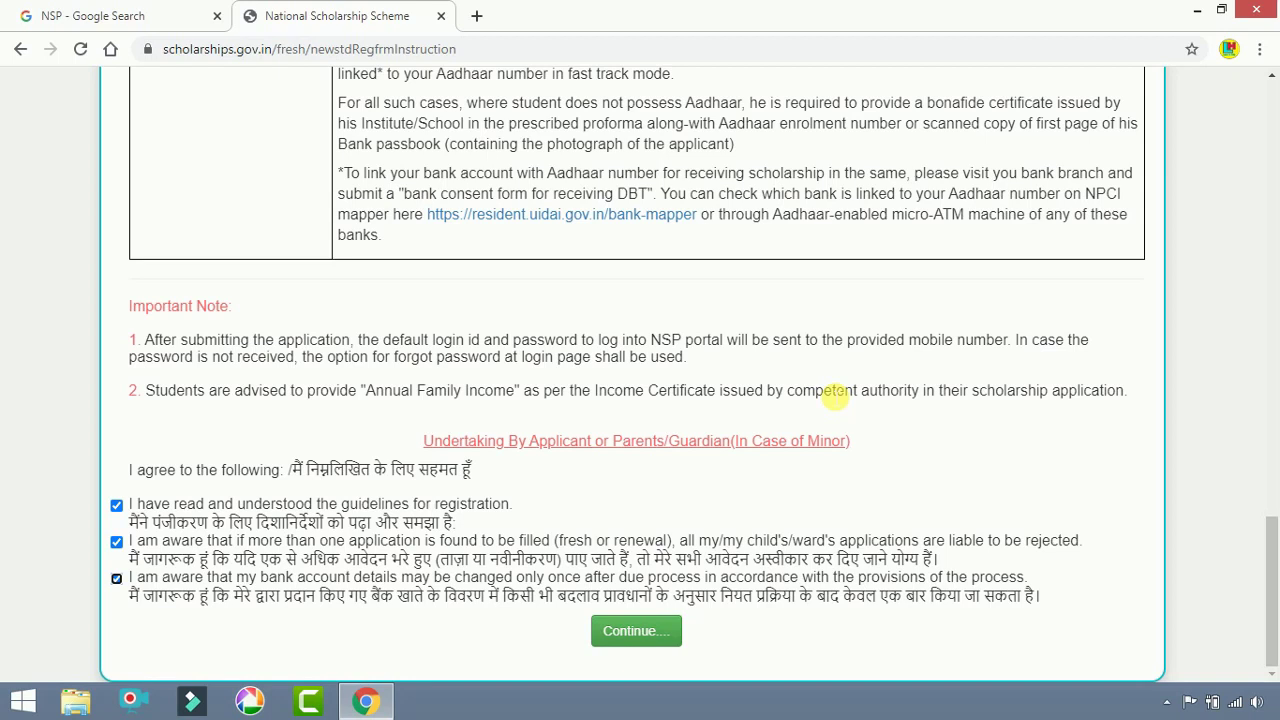
click(636, 631)
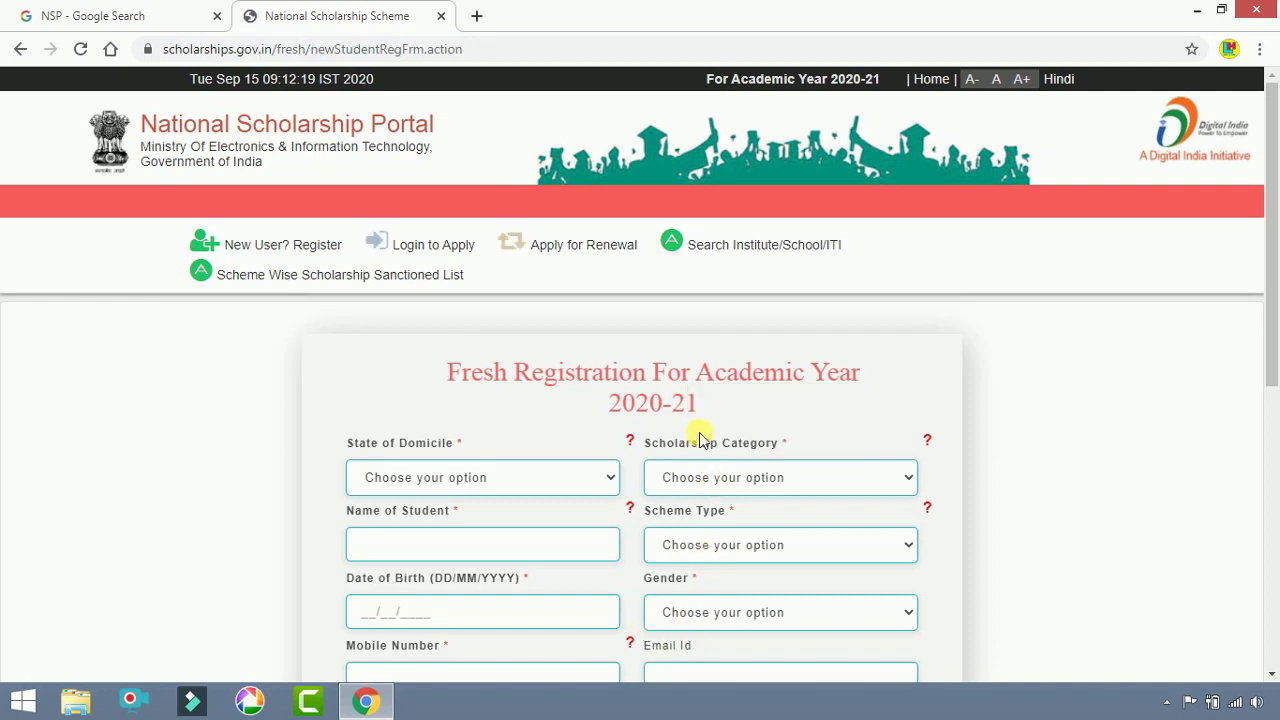
Step: Scroll down the Fresh Registration form and open the State of Domicile list
scroll(705, 437, down, 1)
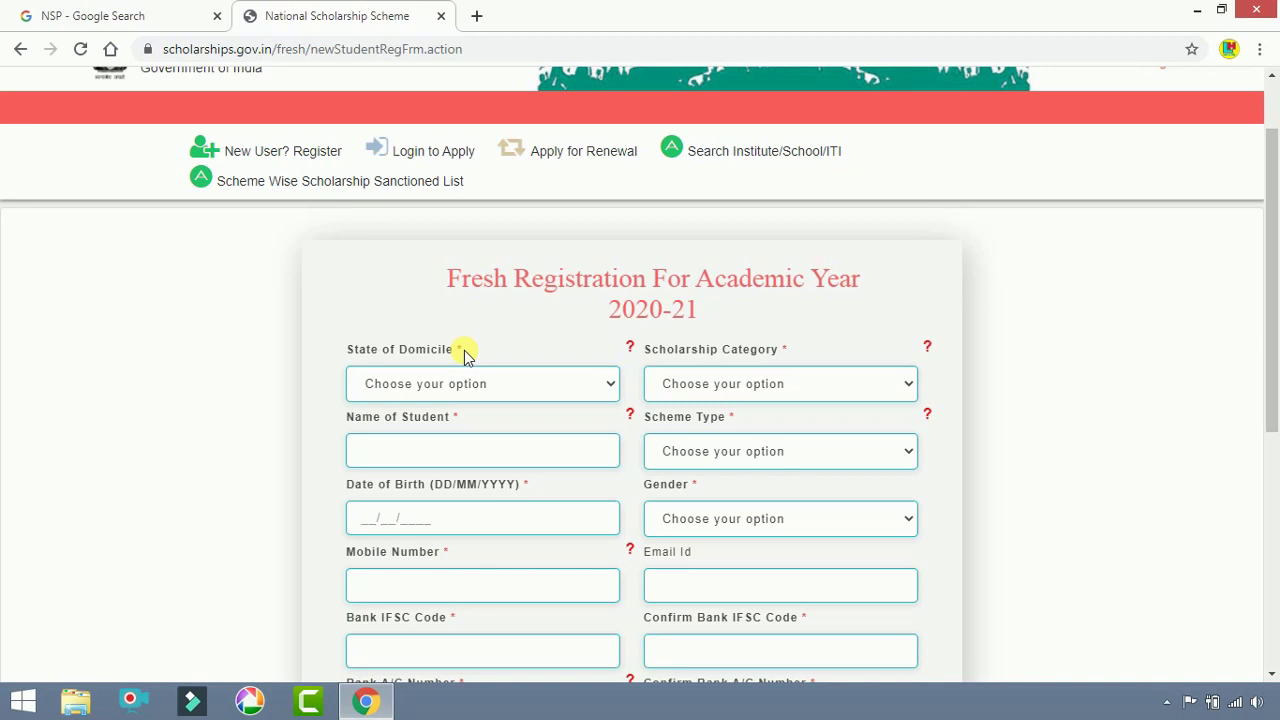
scroll(465, 355, down, 1)
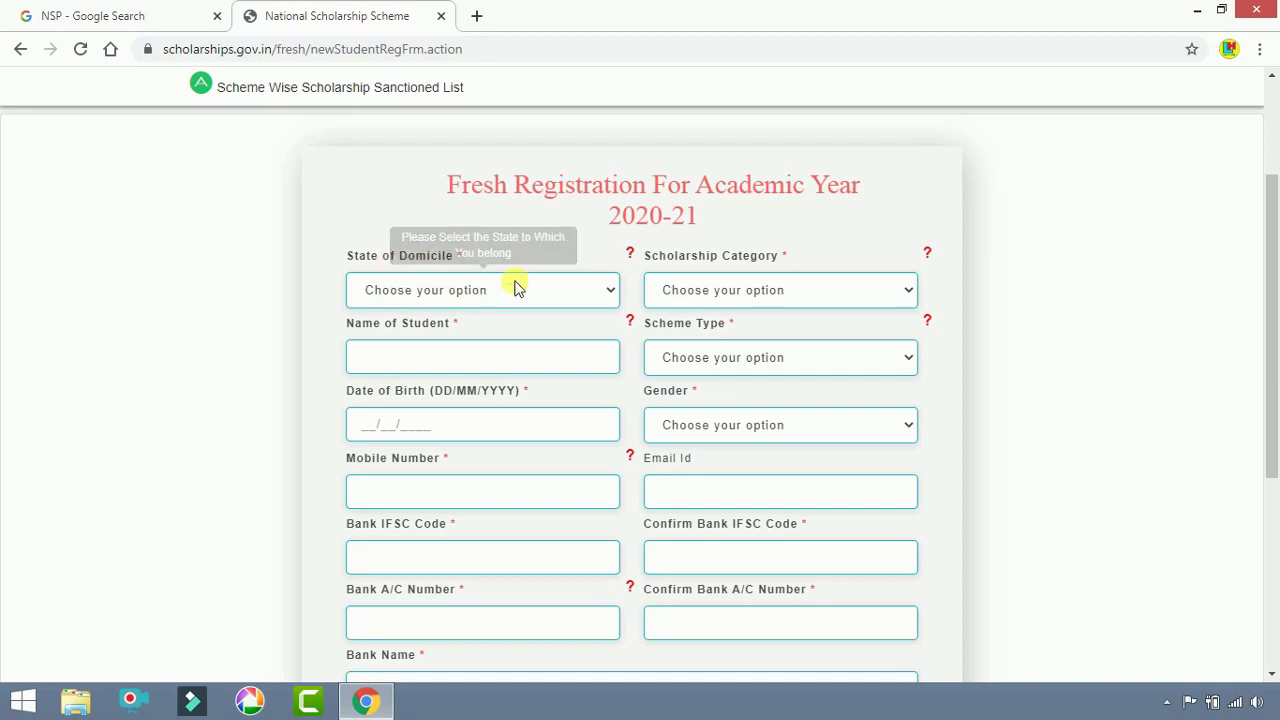
click(521, 290)
Step: Set State of Domicile to WEST BENGAL and Scholarship Category to Pre Matric
scroll(538, 450, down, 3)
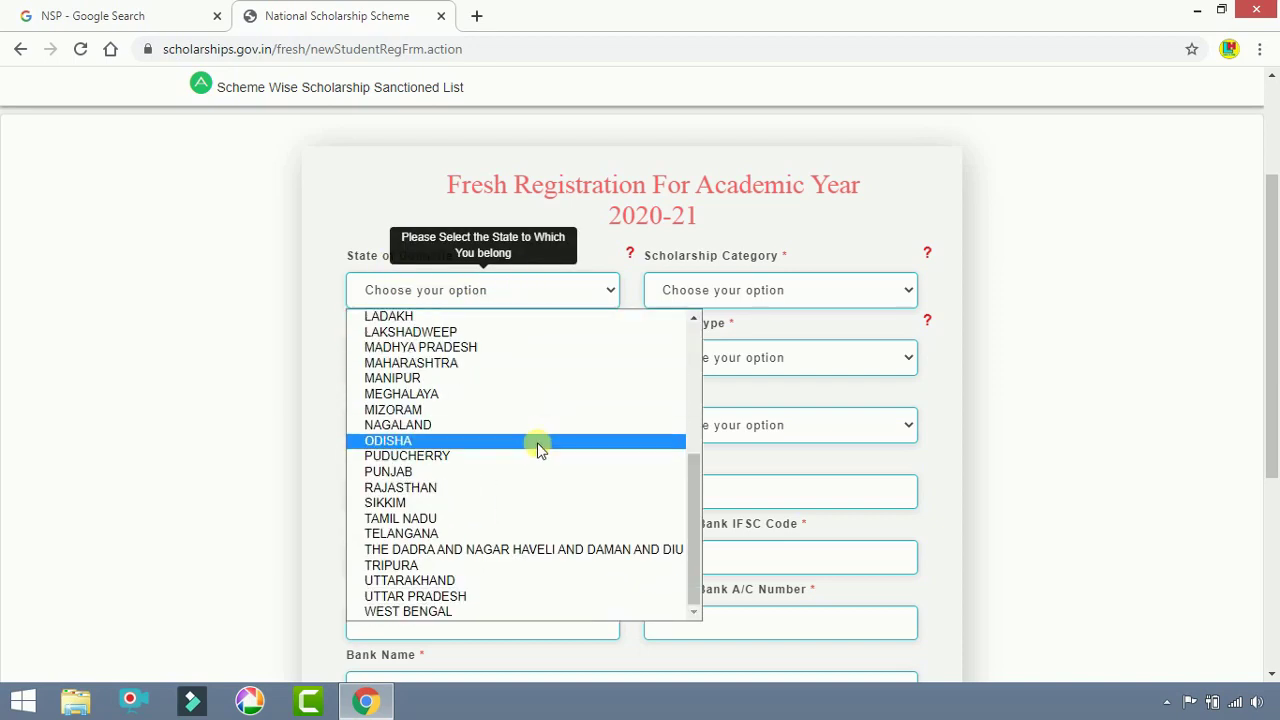
click(494, 611)
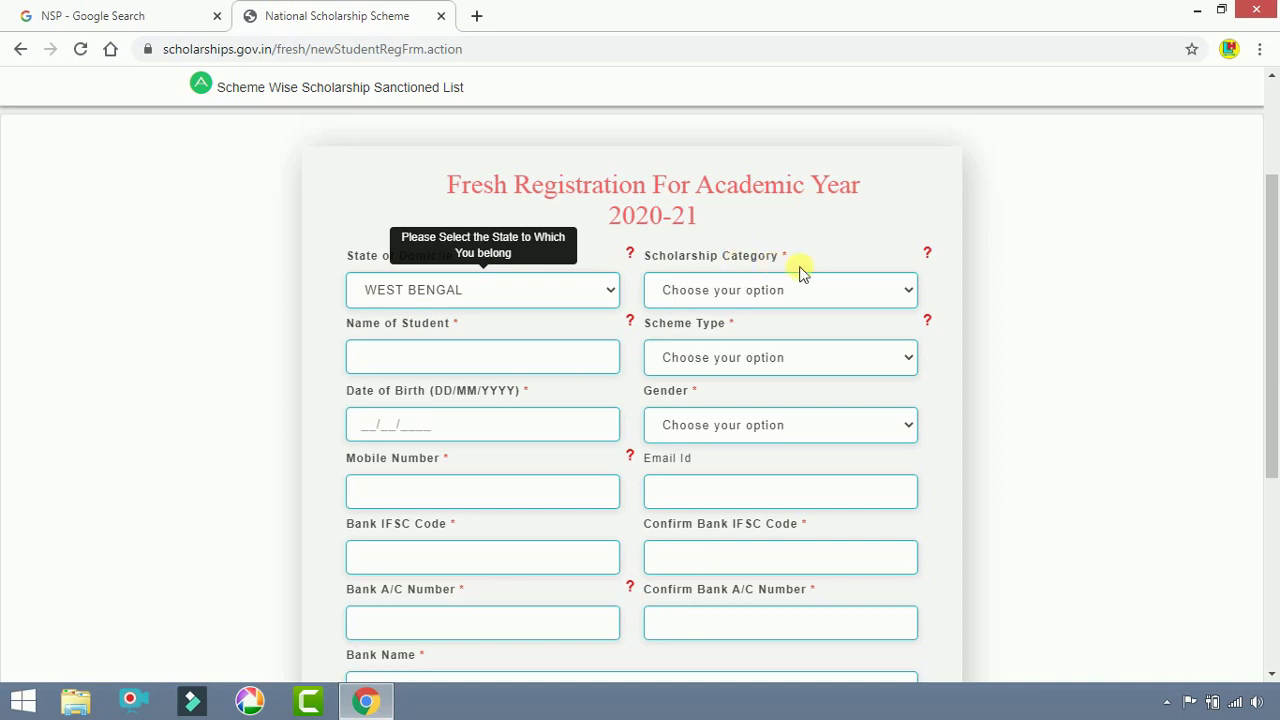
click(895, 287)
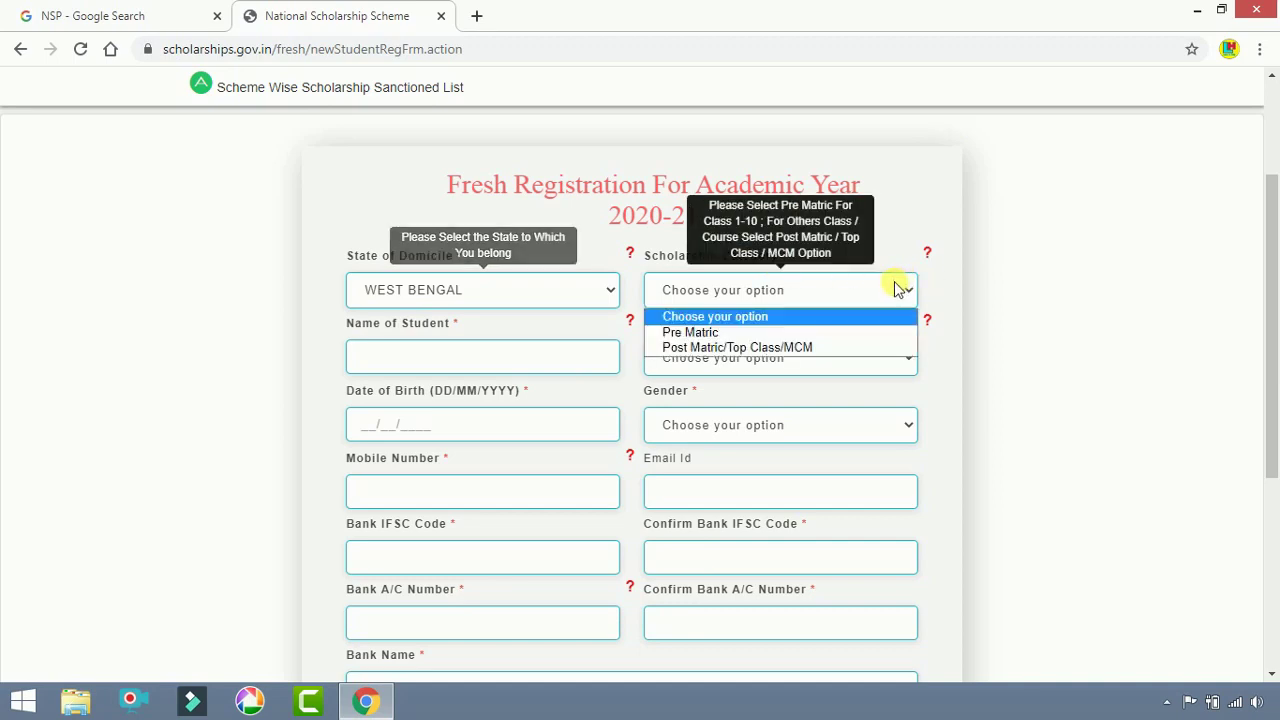
click(736, 340)
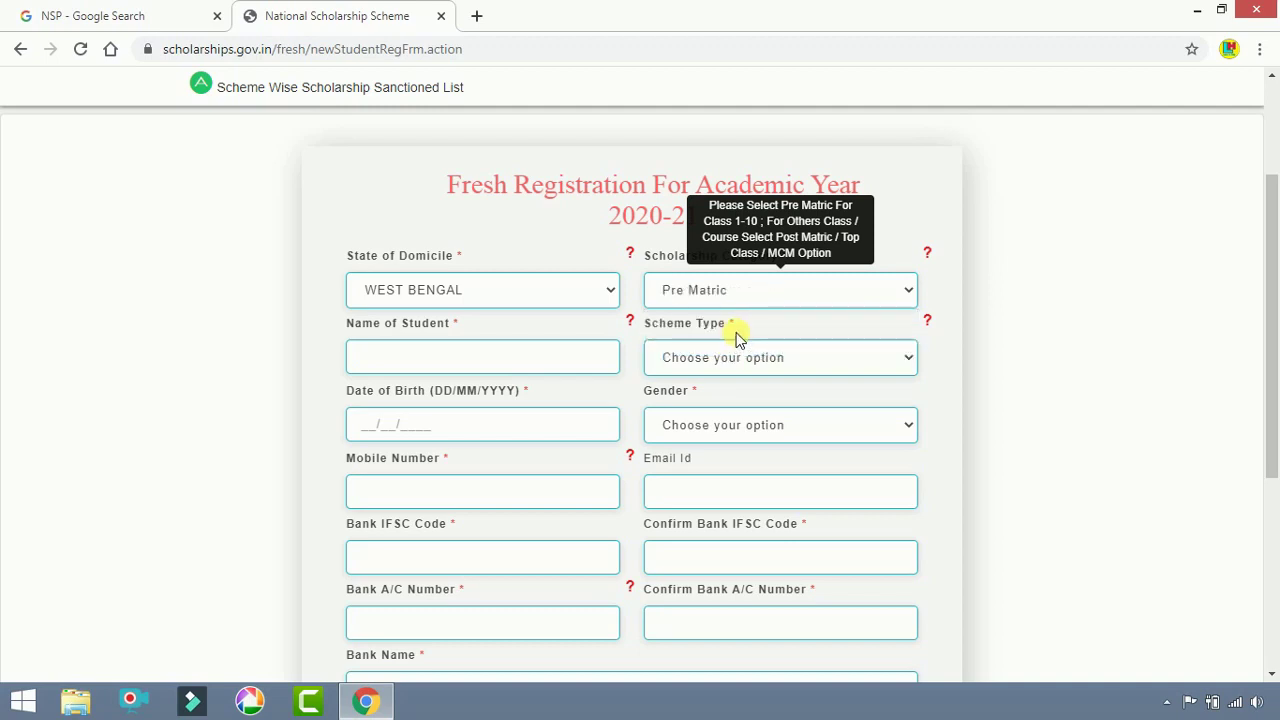
Step: Enter the student's full name and set Scheme Type to Scholarship Scheme
click(478, 357)
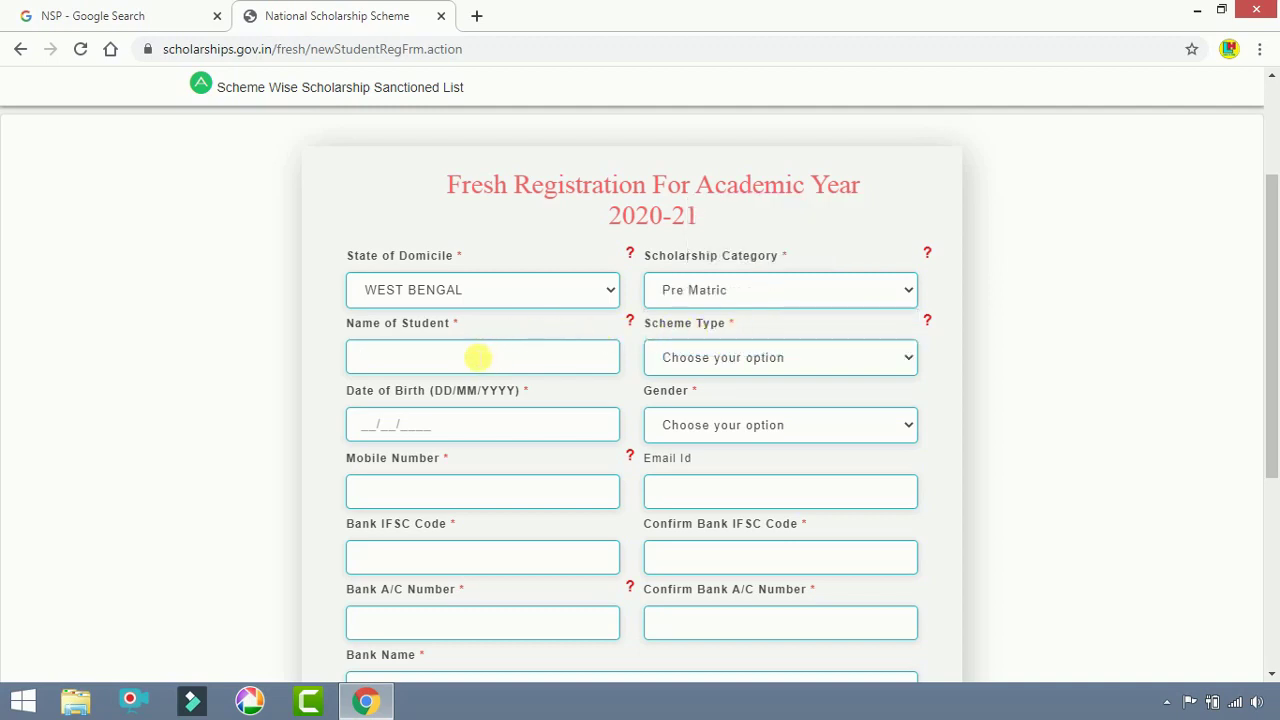
click(906, 360)
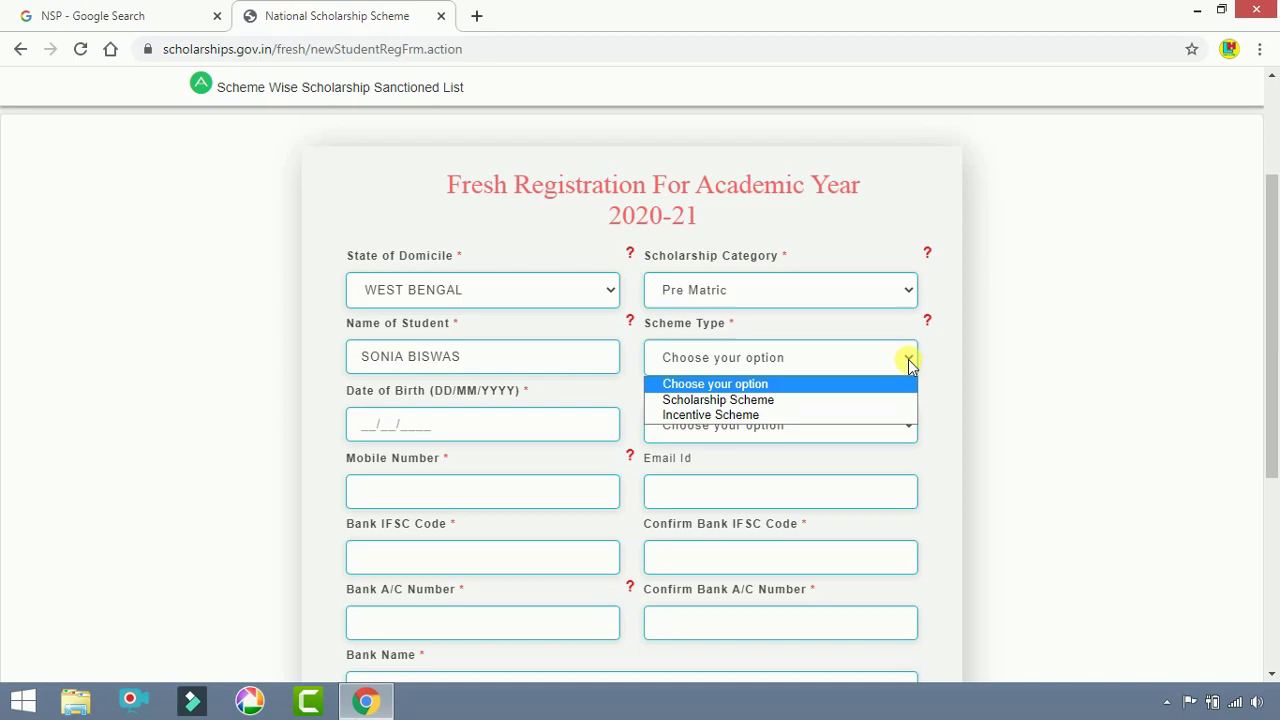
click(855, 402)
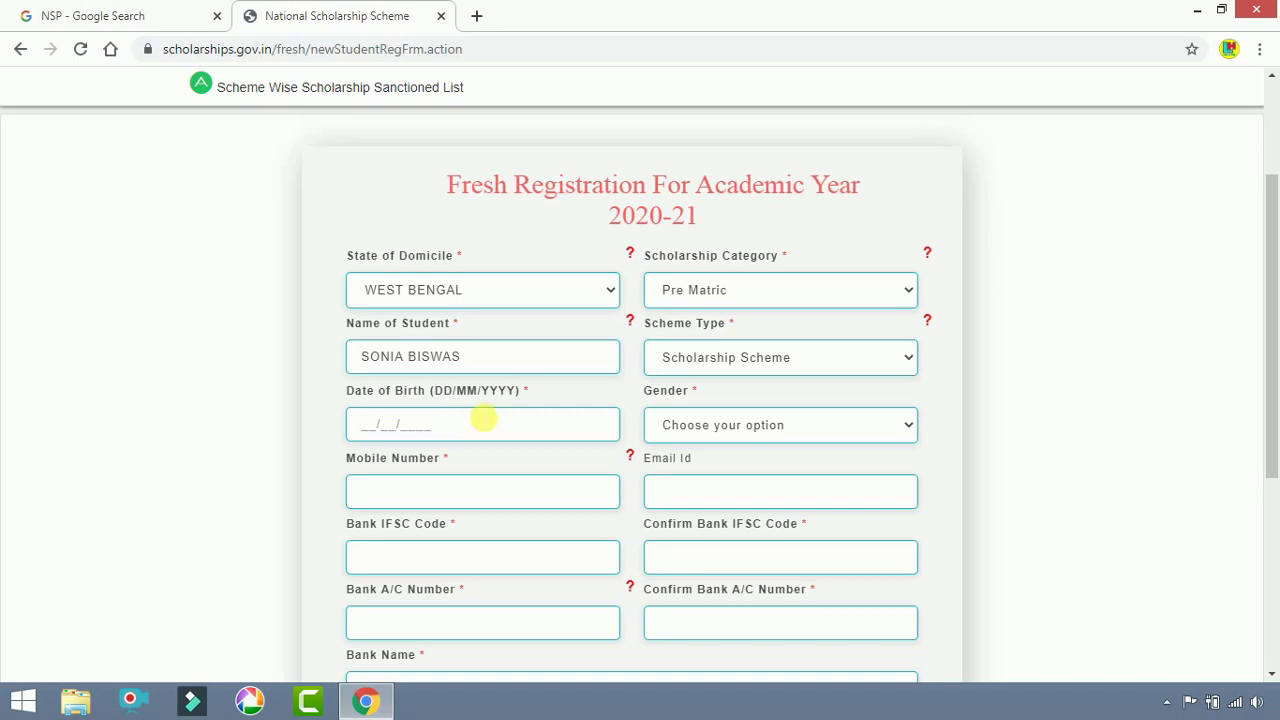
Step: Set the date of birth to 01/07/2002 and gender to Female
click(366, 428)
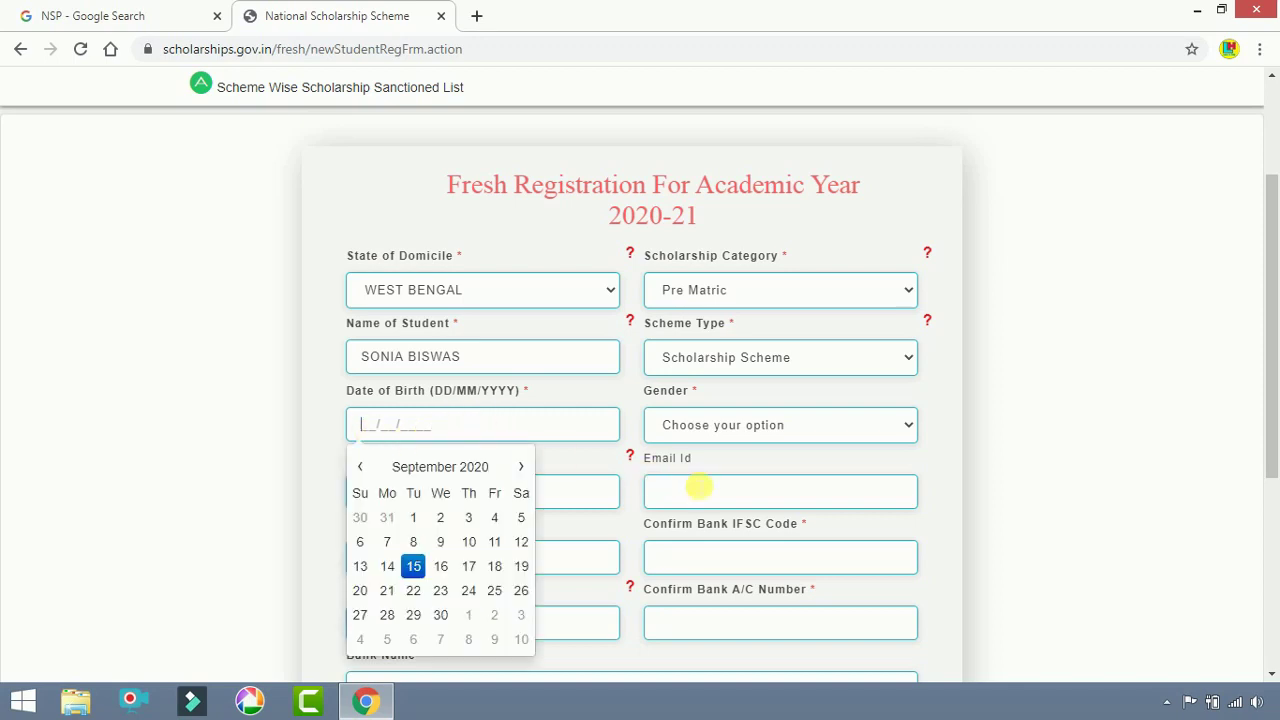
text(01/07/2002)
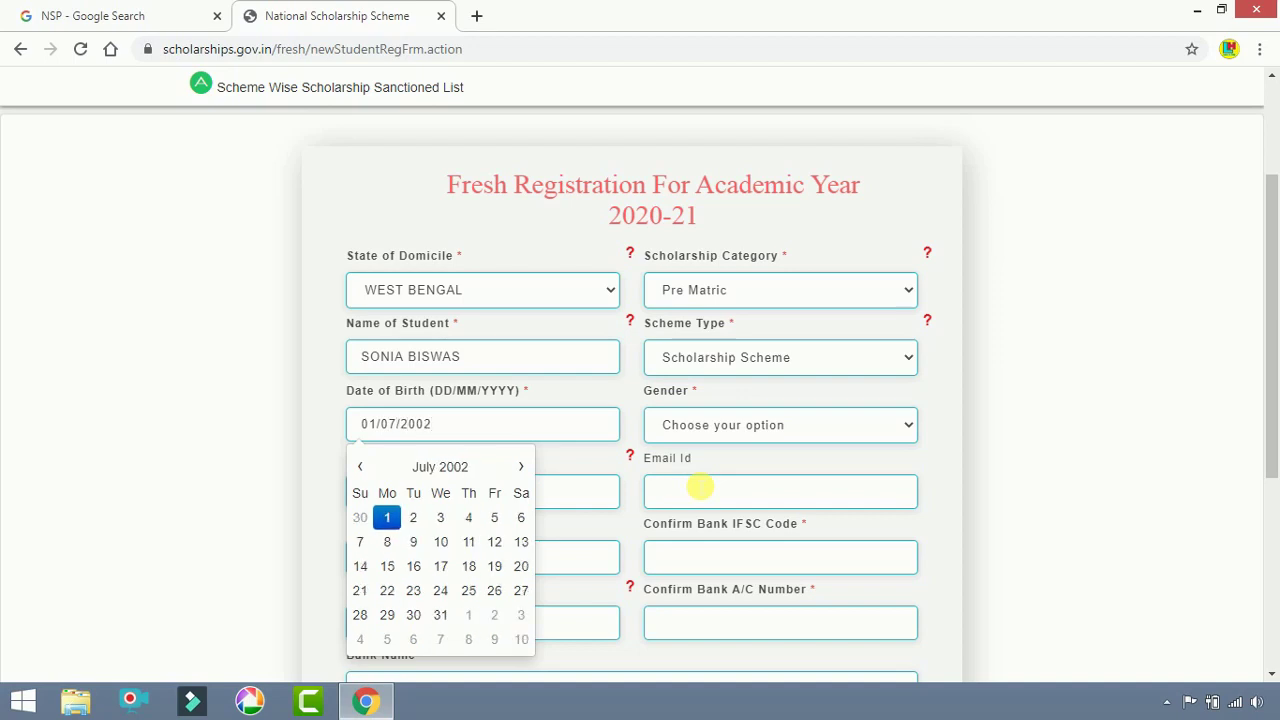
click(700, 425)
click(745, 429)
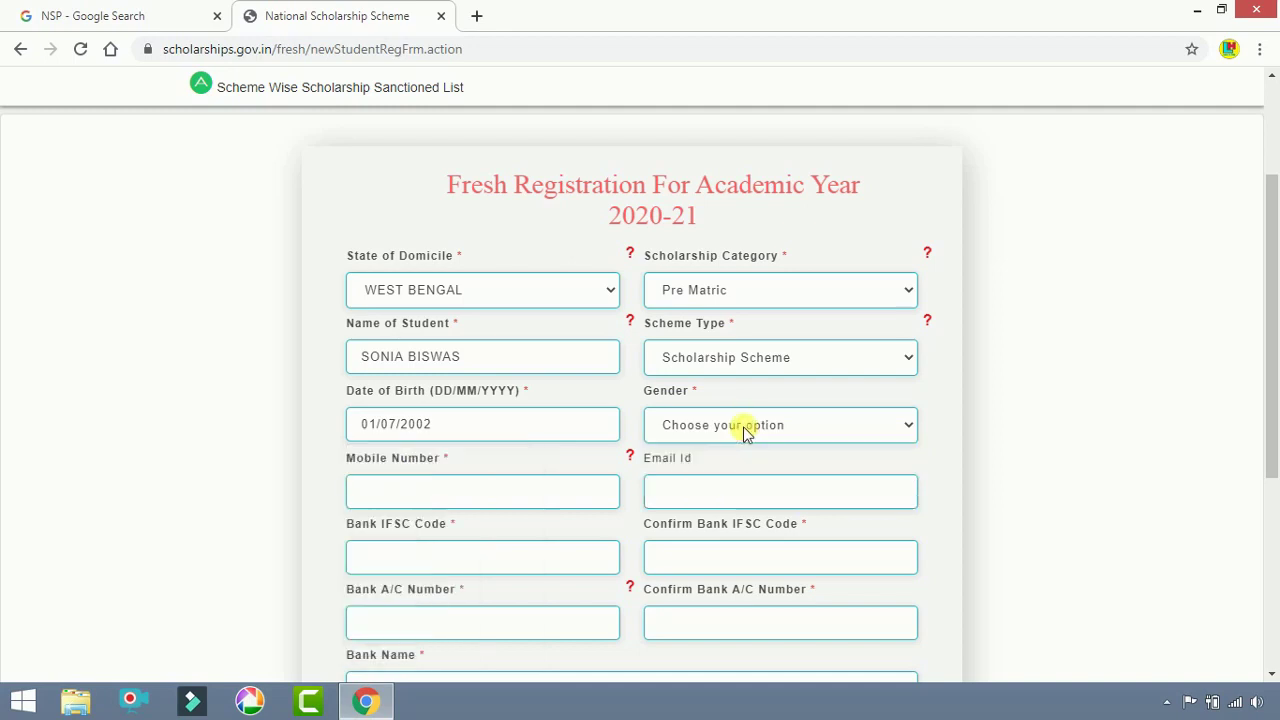
click(755, 426)
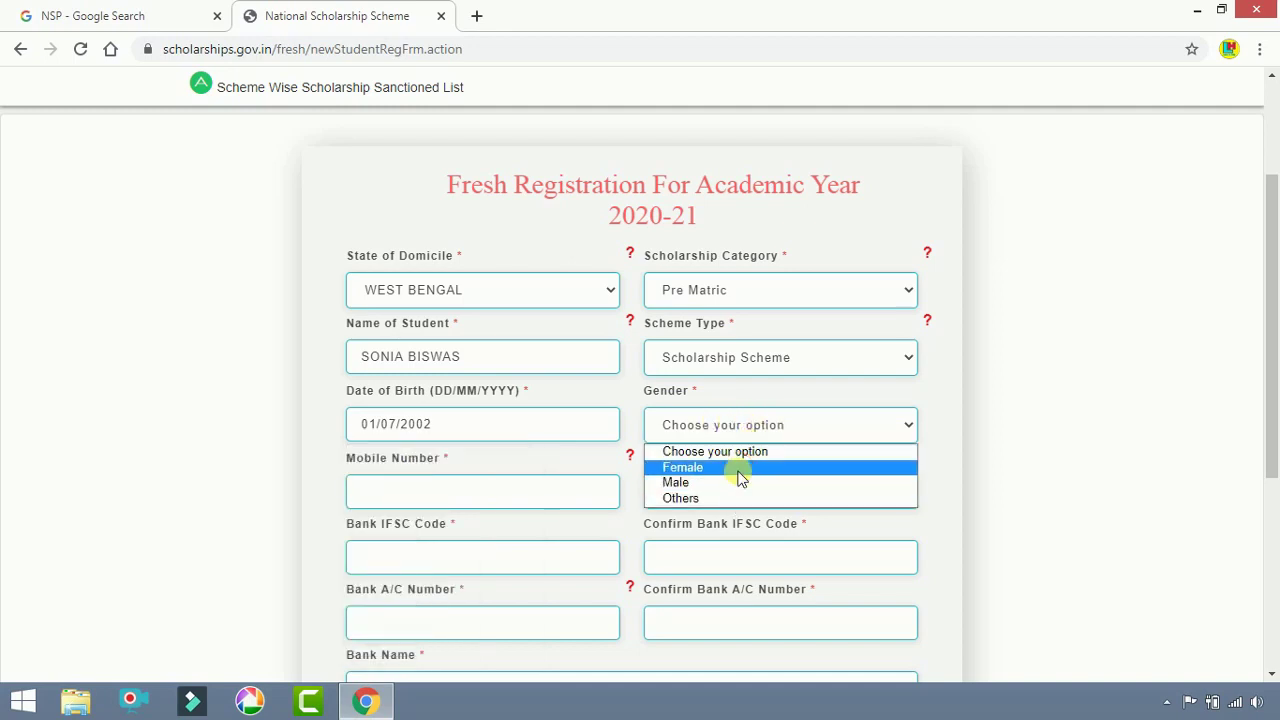
click(738, 472)
Step: Fill in the student's mobile number and e-mail address
click(506, 494)
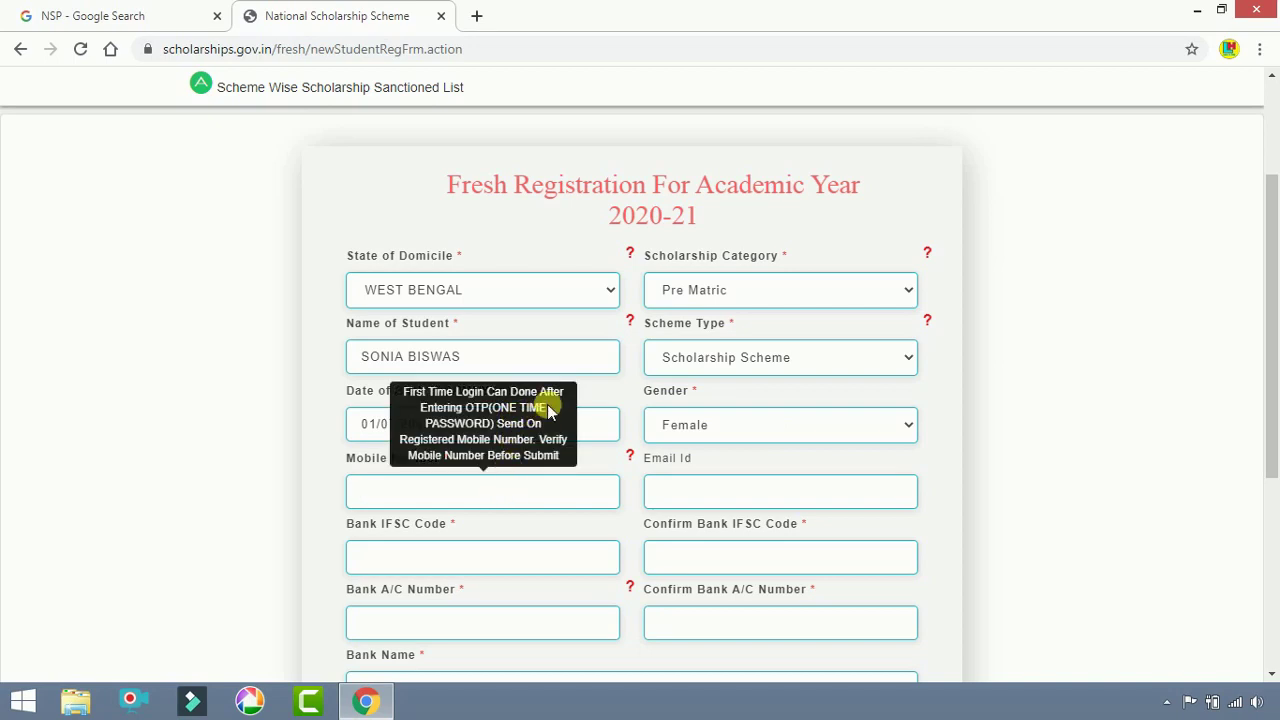
click(480, 497)
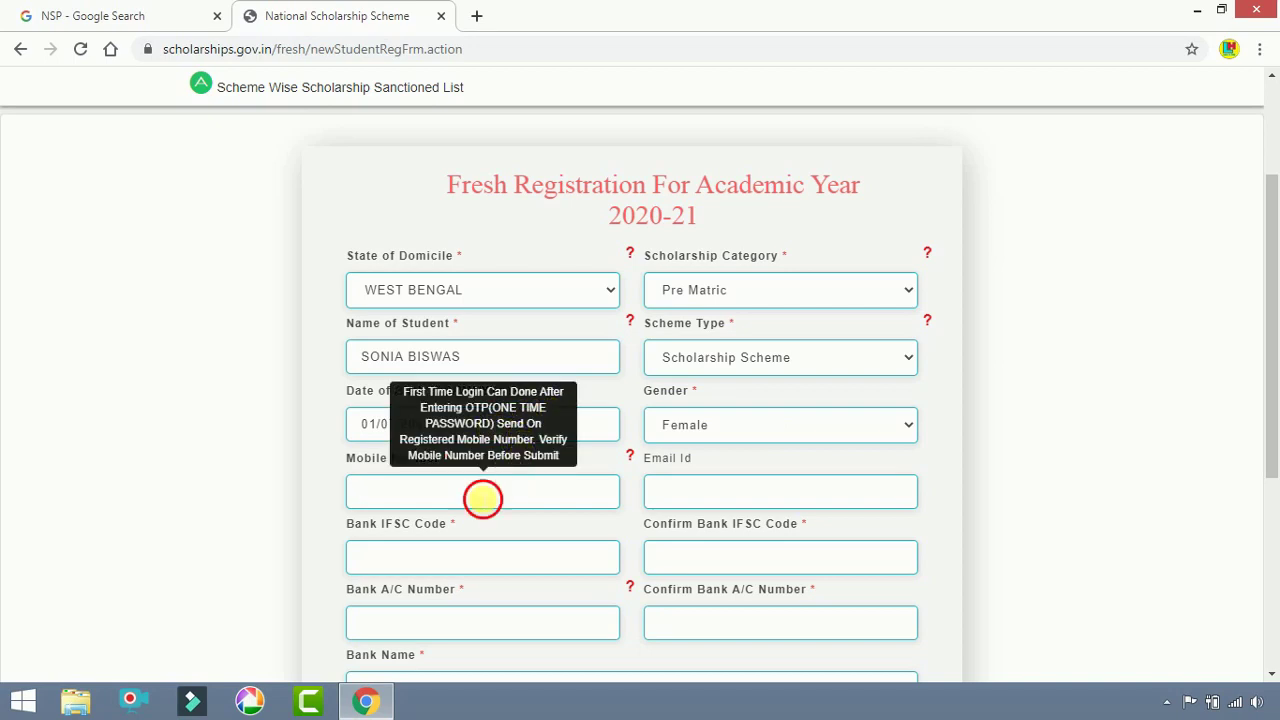
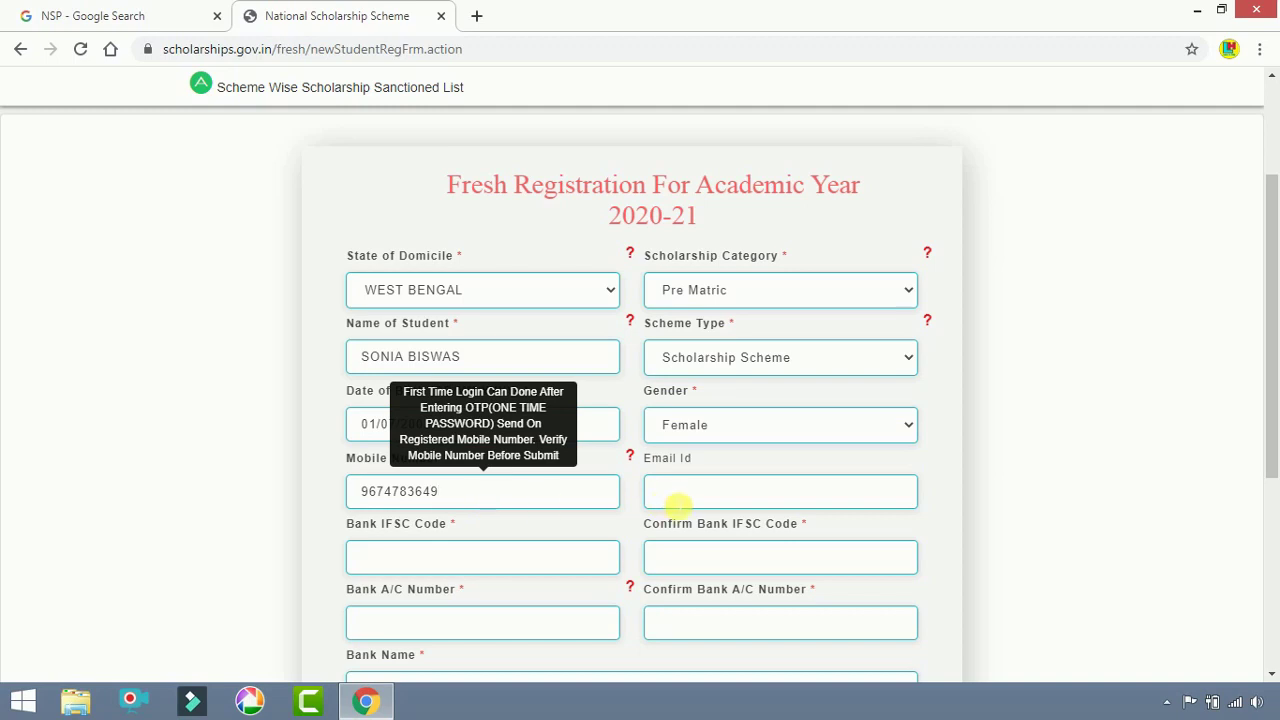
click(676, 505)
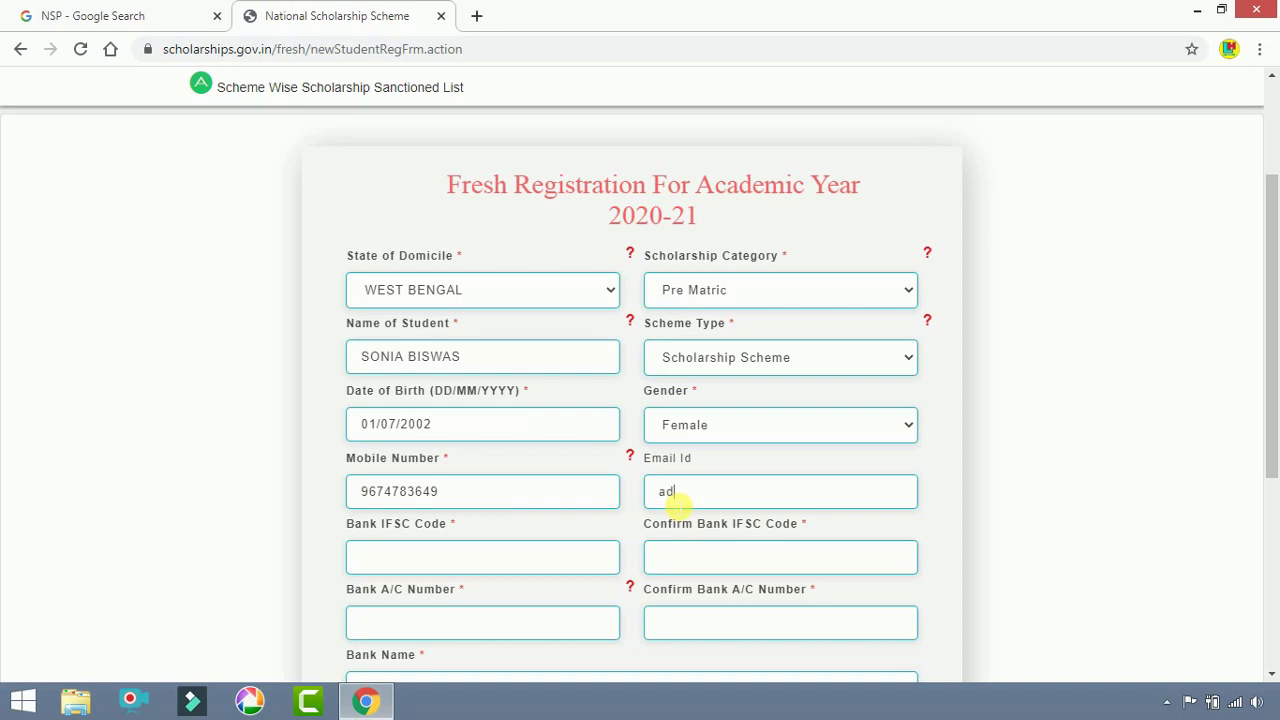
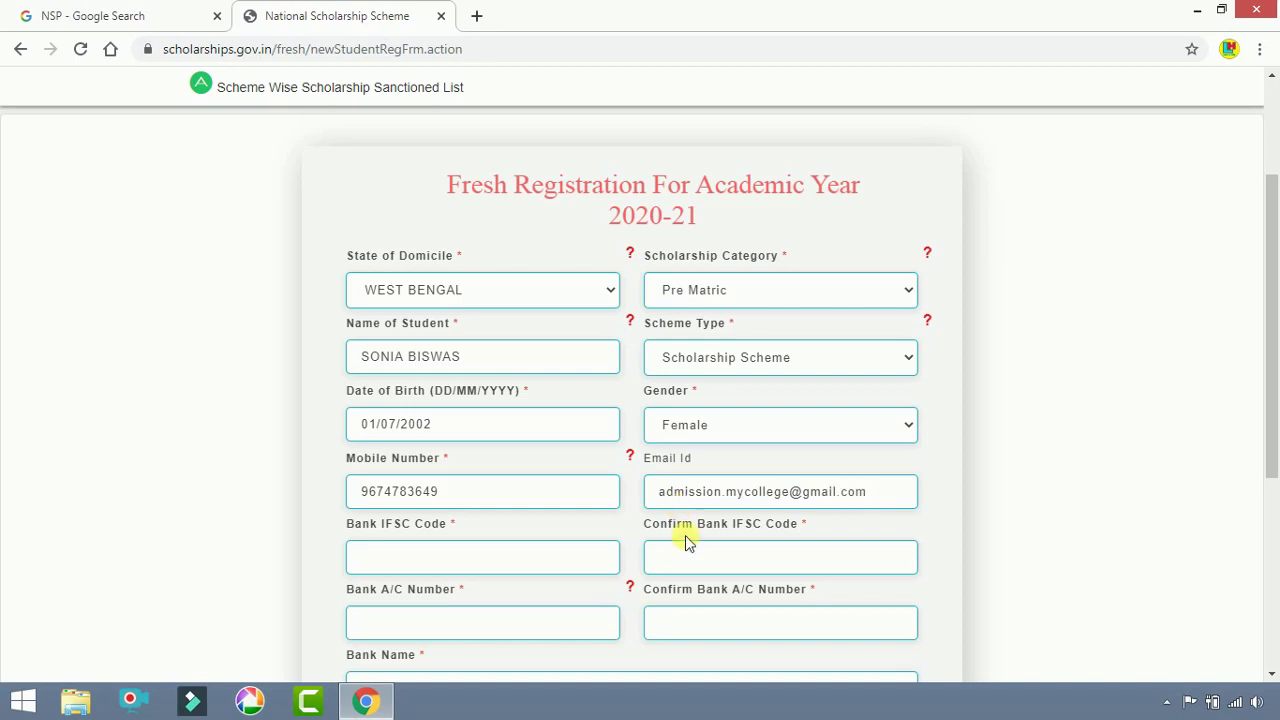
scroll(471, 467, down, 1)
Step: Enter the bank IFSC code and its confirmation, then type the bank account number
click(362, 467)
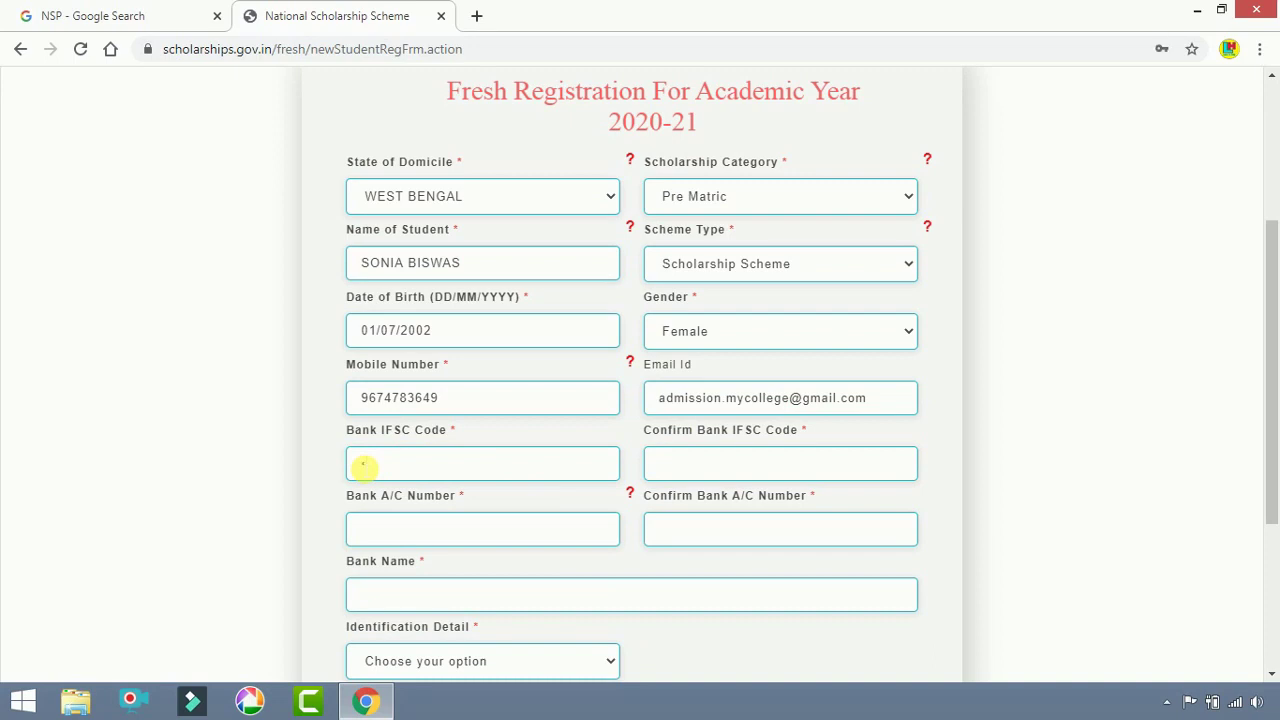
text(SBIN00)
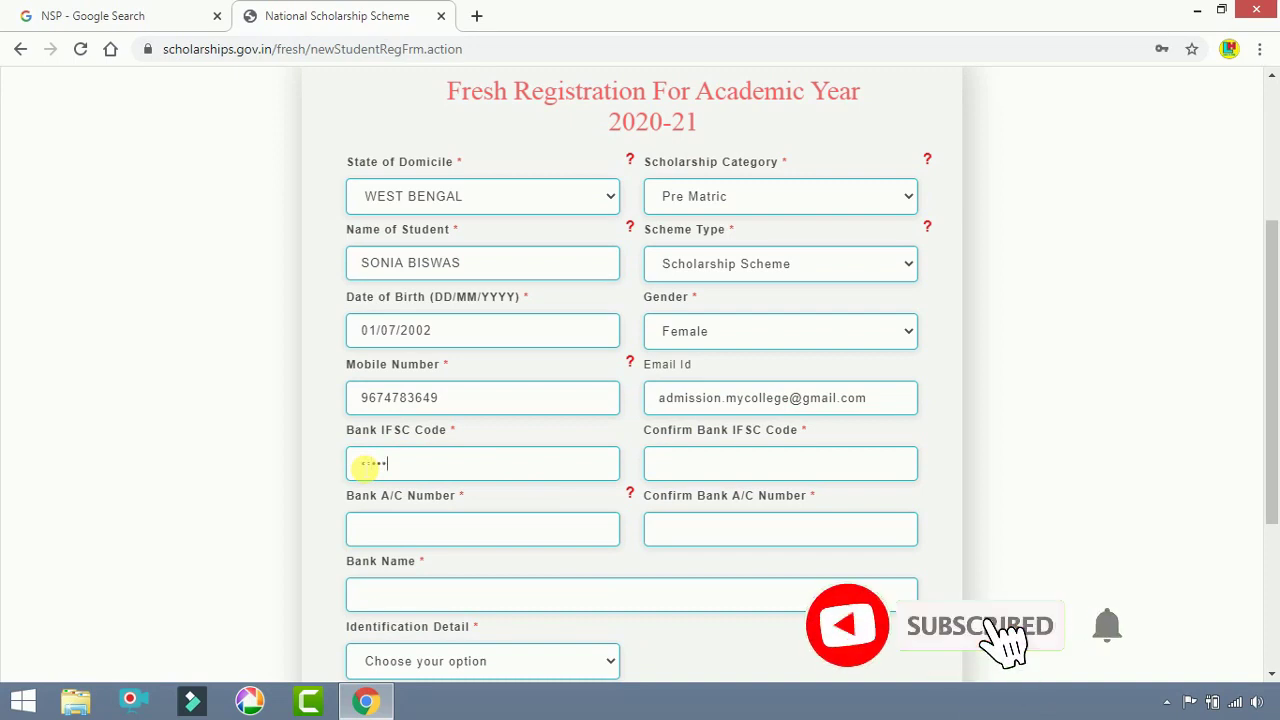
text(*****)
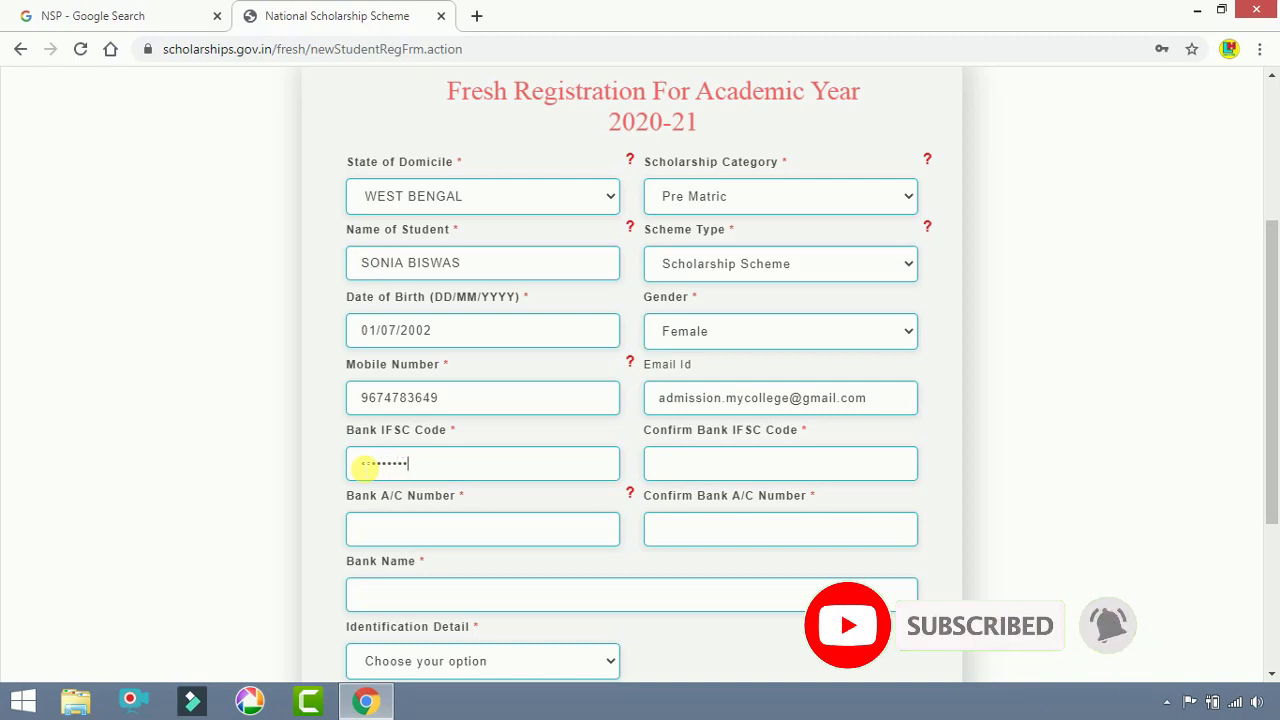
text(*)
key(Tab)
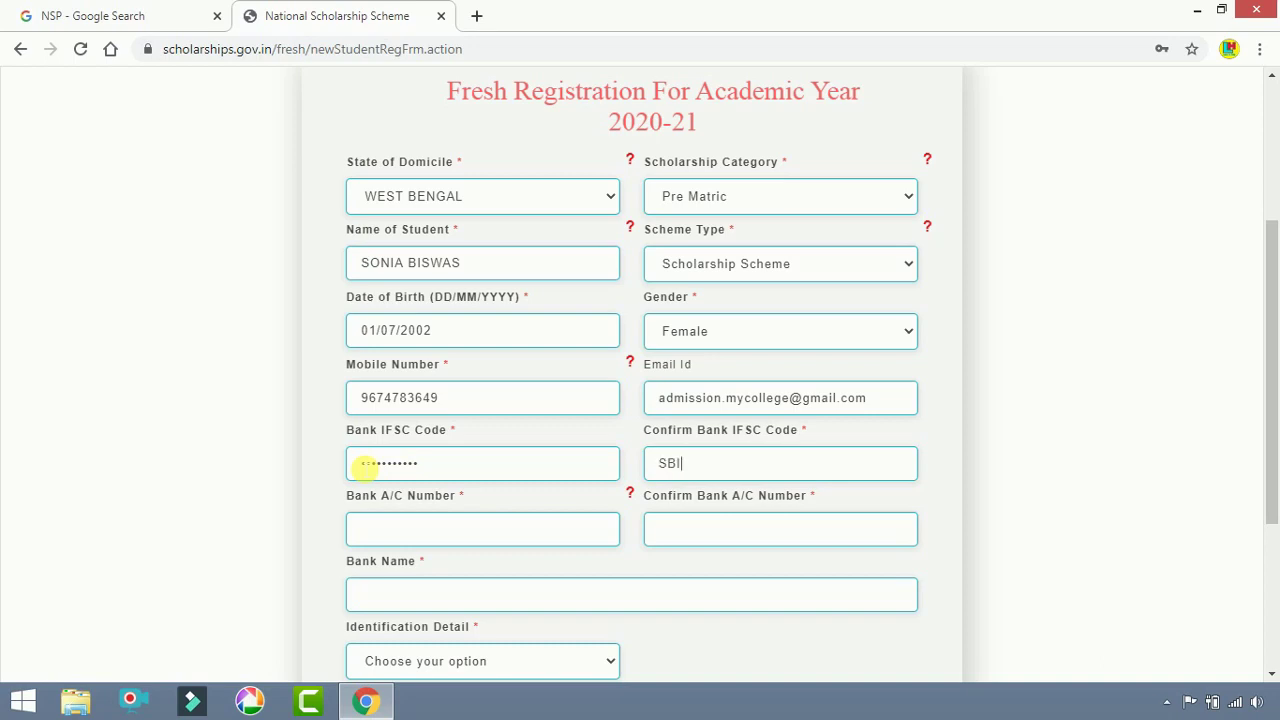
text(SBIN0013125)
key(Tab)
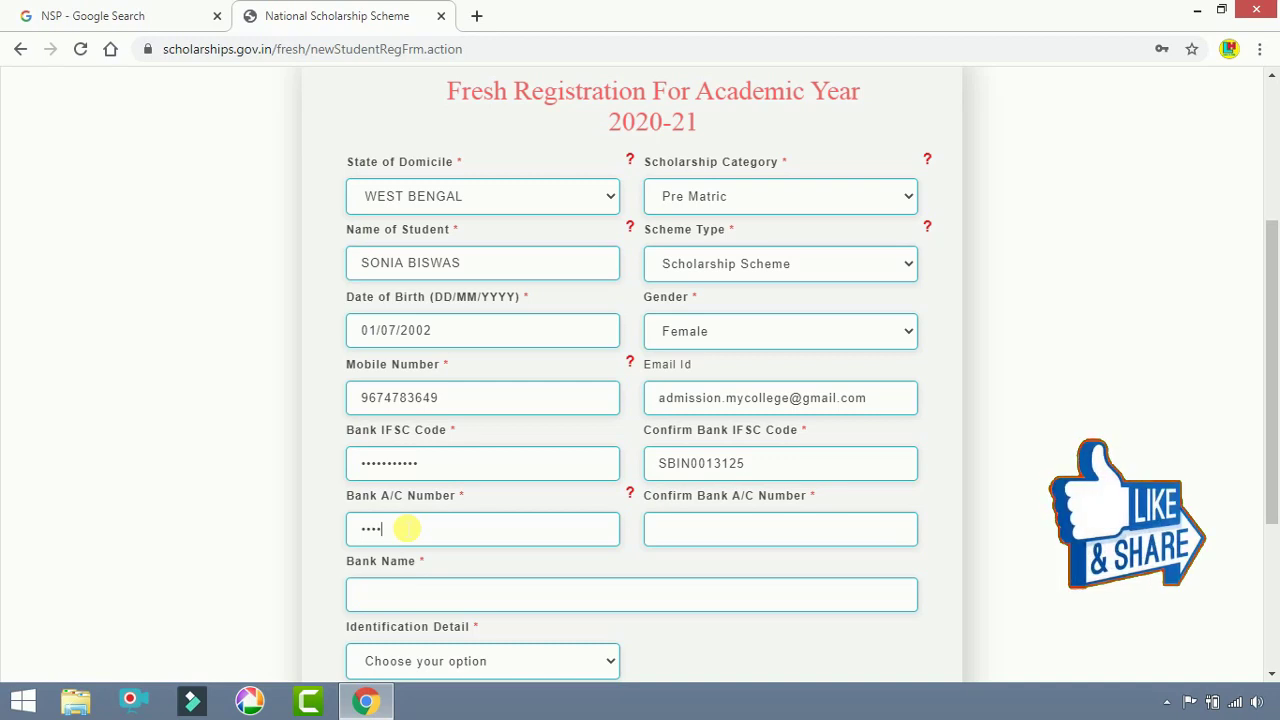
text(••••••)
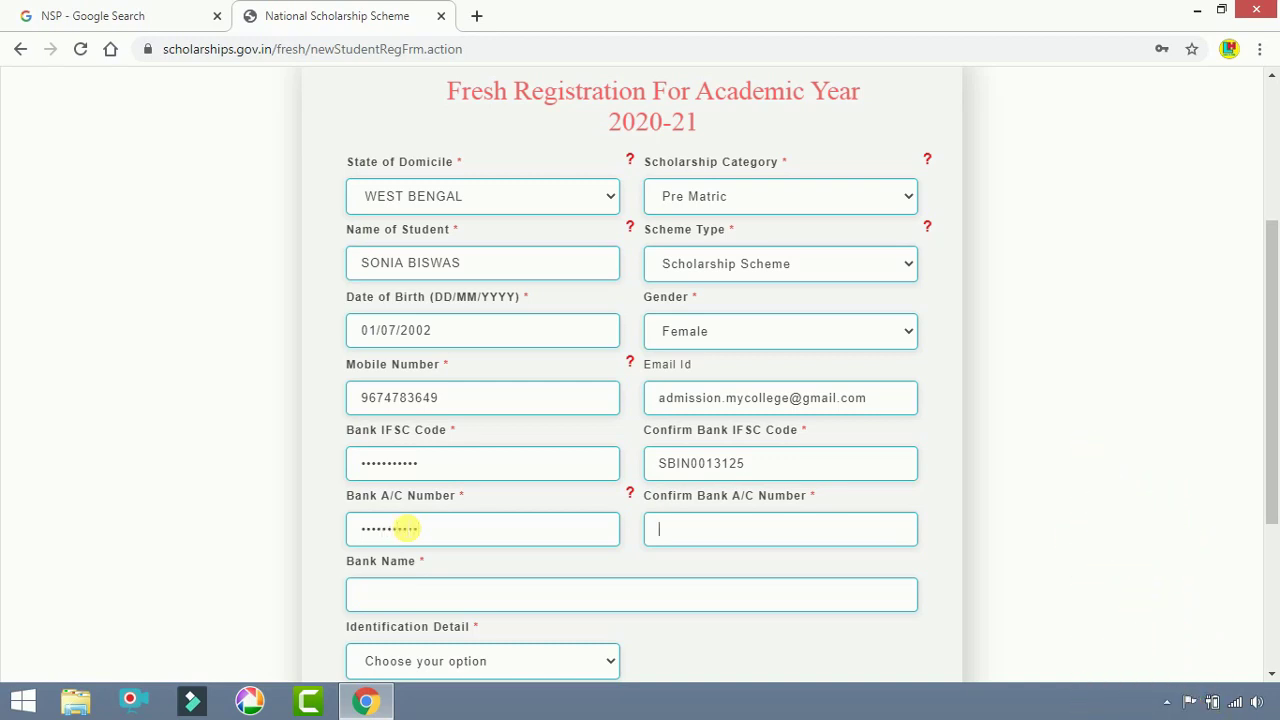
Step: Enter STATE BANK OF INDIA as Bank Name and choose Bank A/C Number as Identification Detail
scroll(390, 528, down, 2)
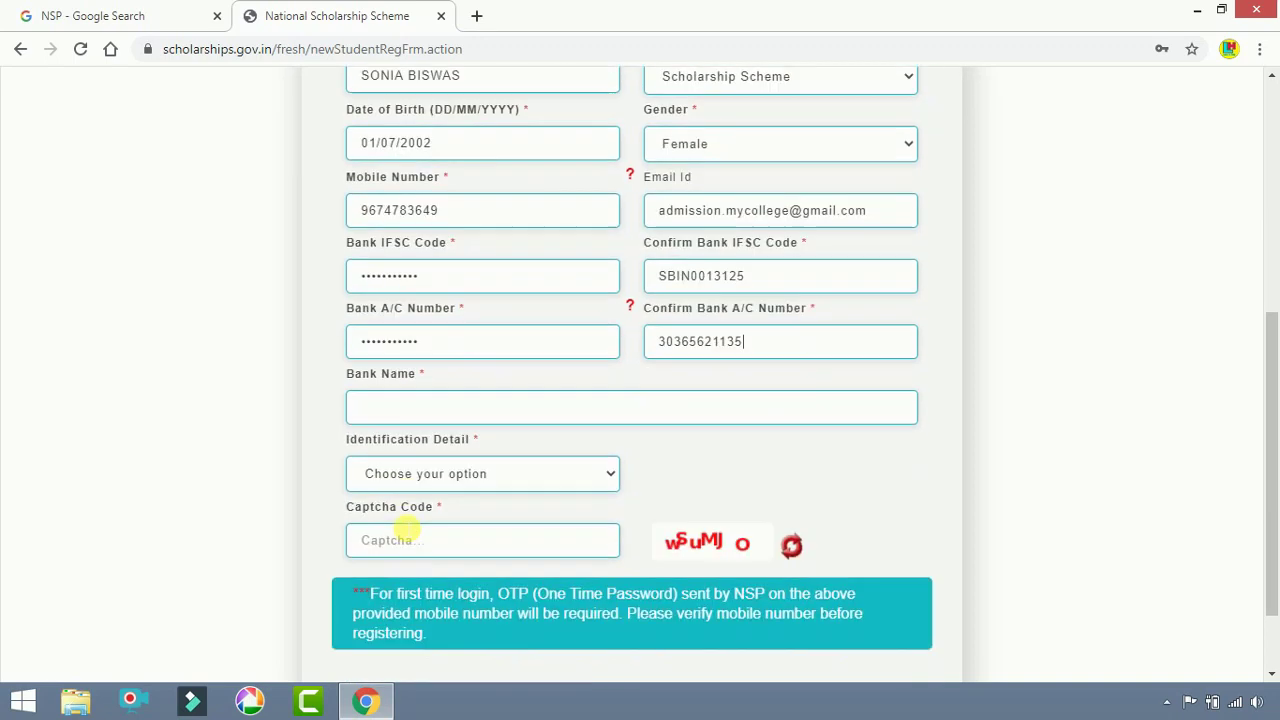
click(419, 404)
text(STA)
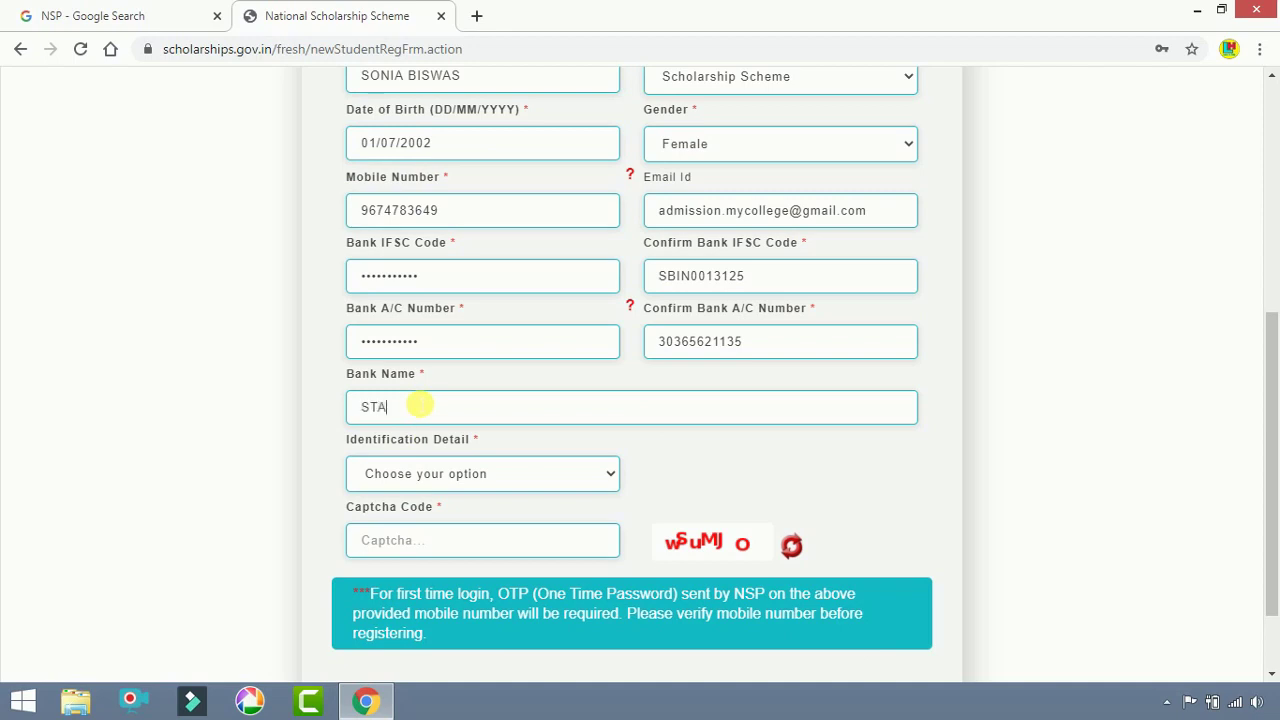
text(TE BANK OF INDIA)
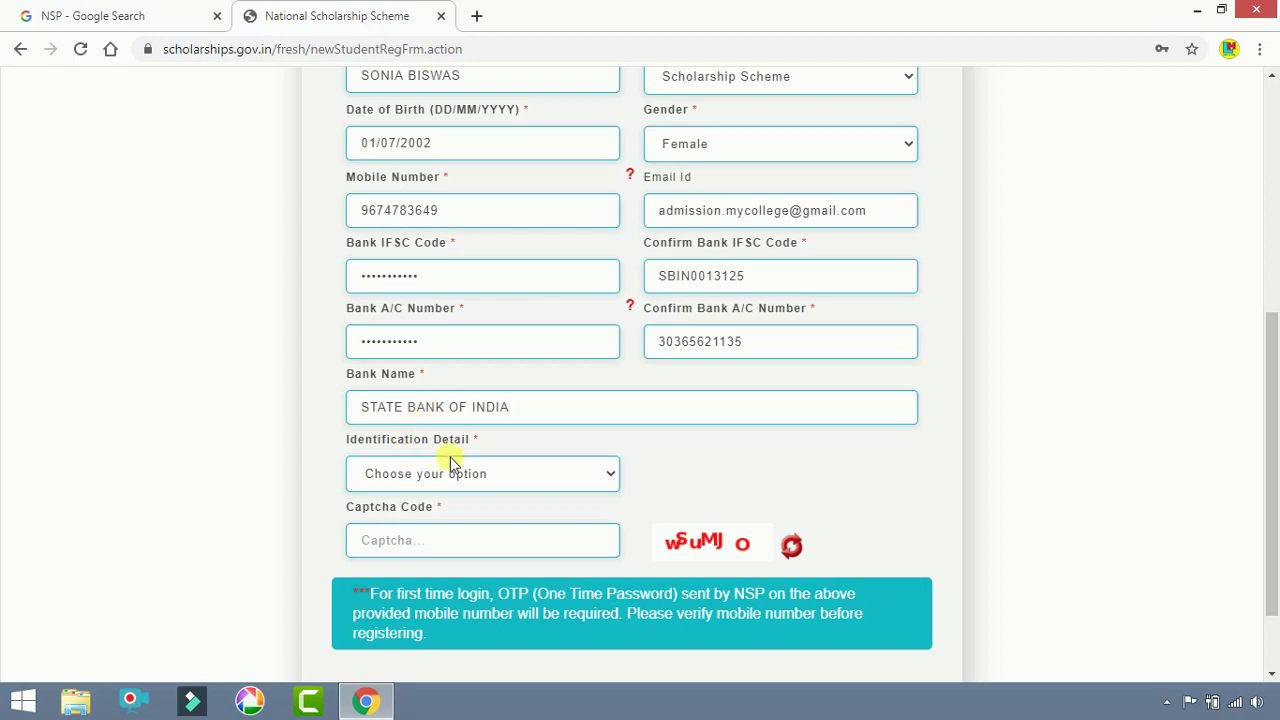
click(540, 477)
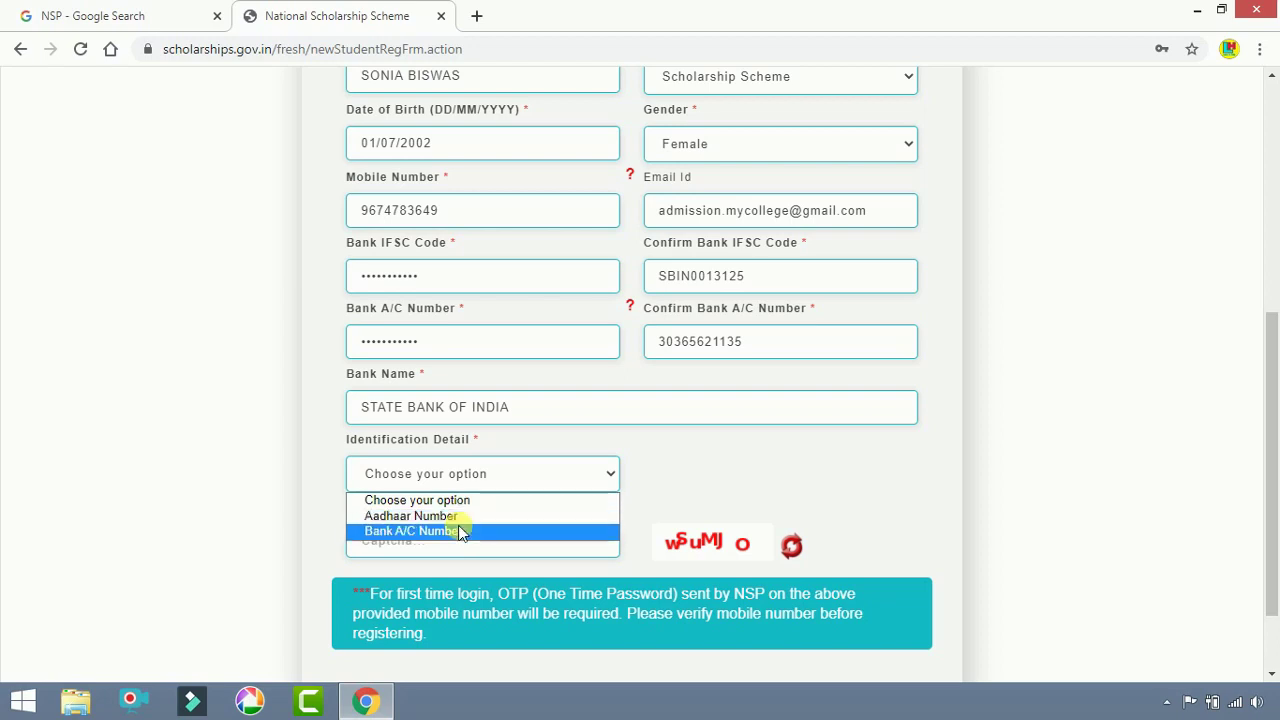
click(460, 532)
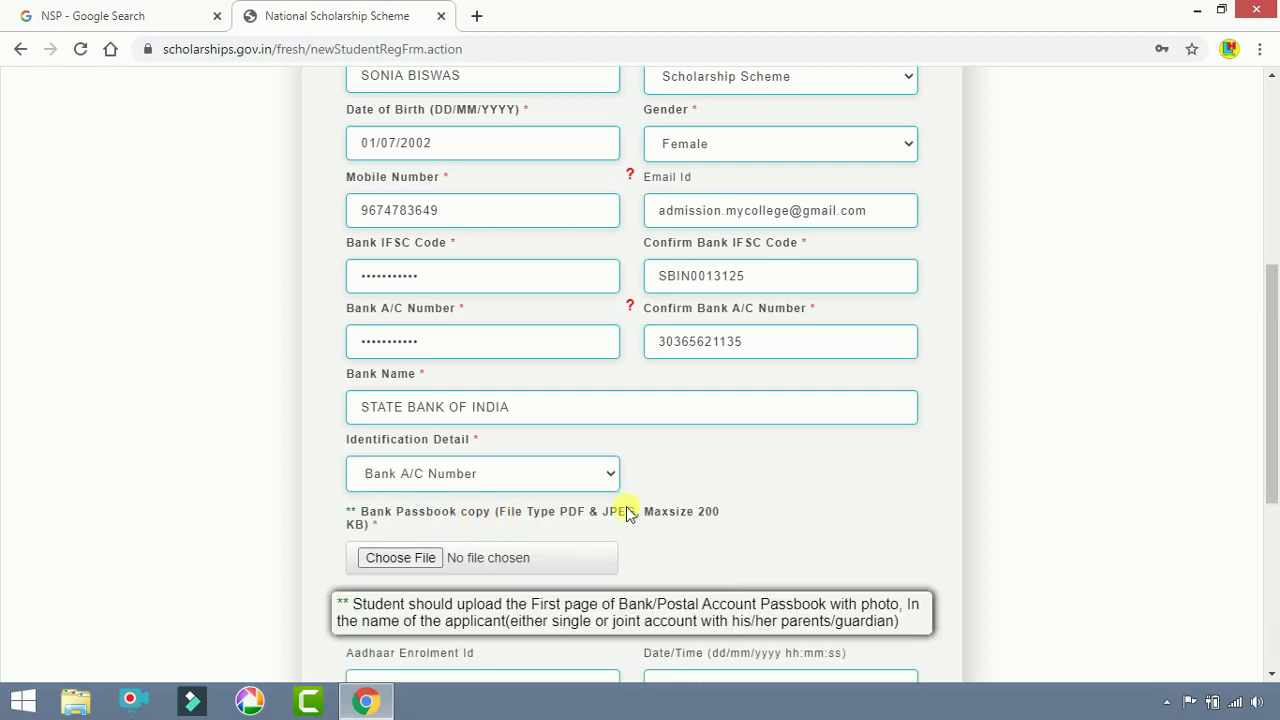
scroll(585, 505, down, 1)
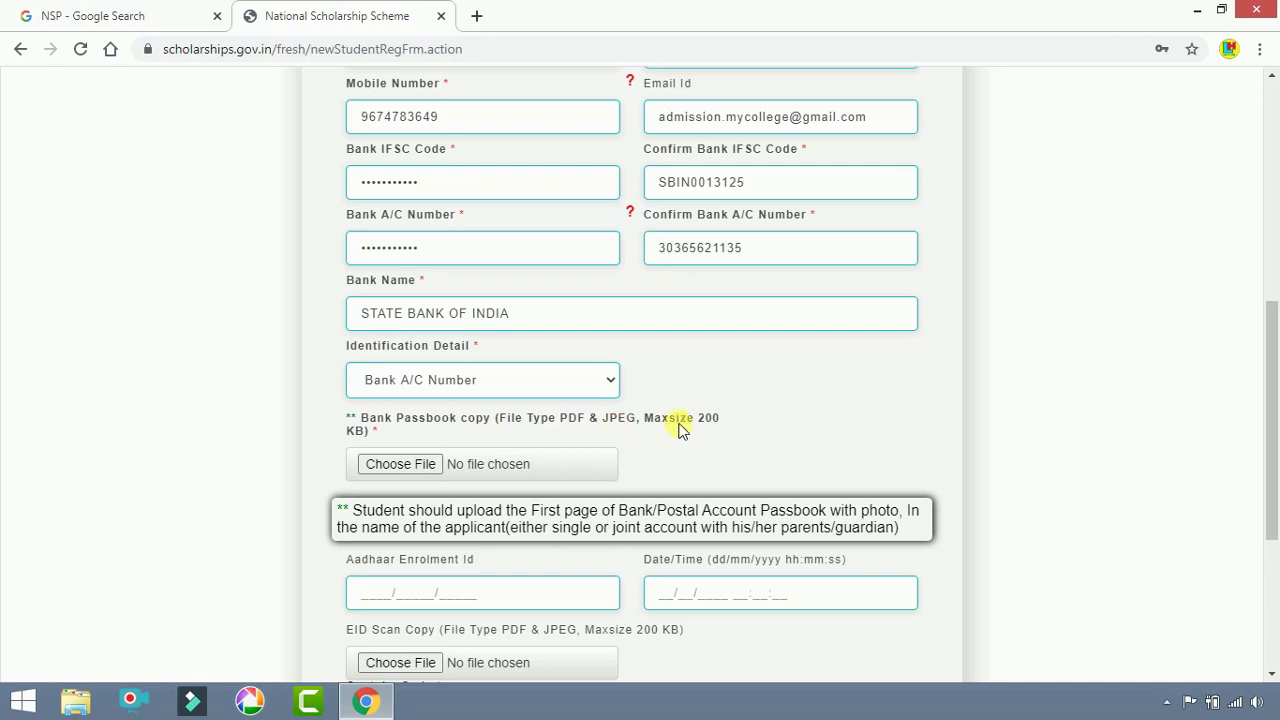
Step: Upload PassBook-compressed.pdf into the Bank Passbook copy field
click(418, 466)
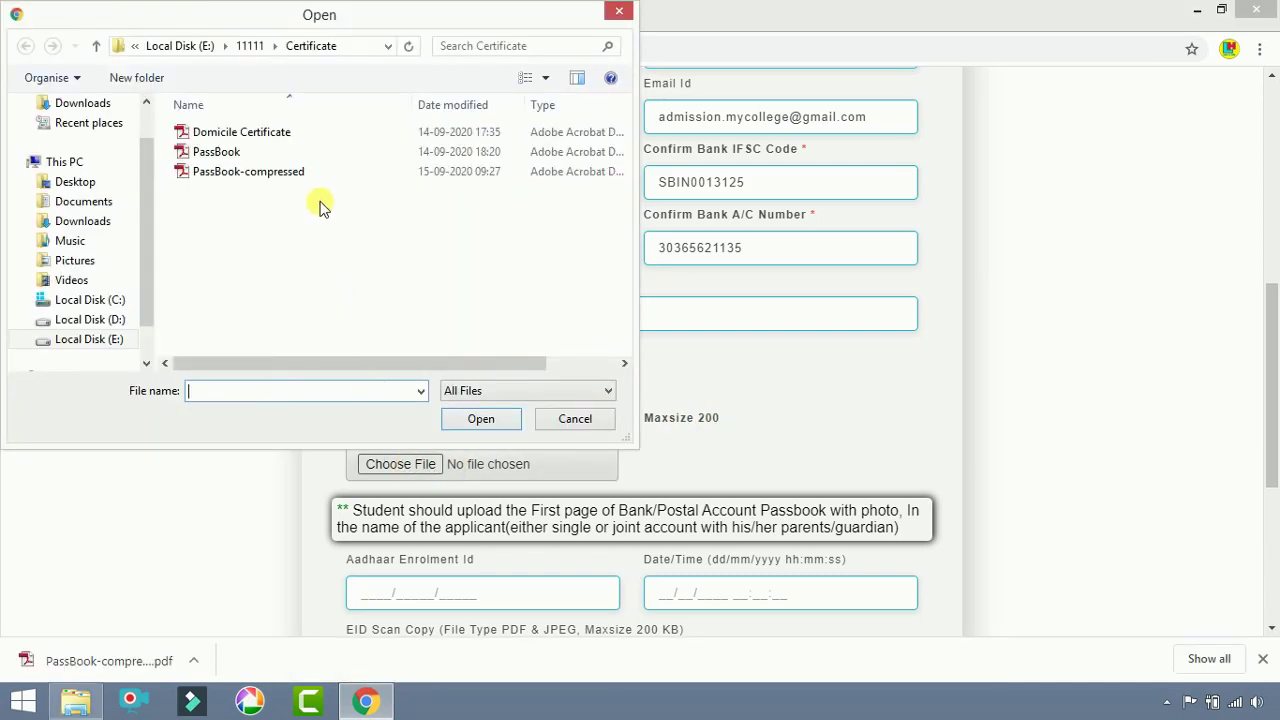
click(292, 171)
click(477, 419)
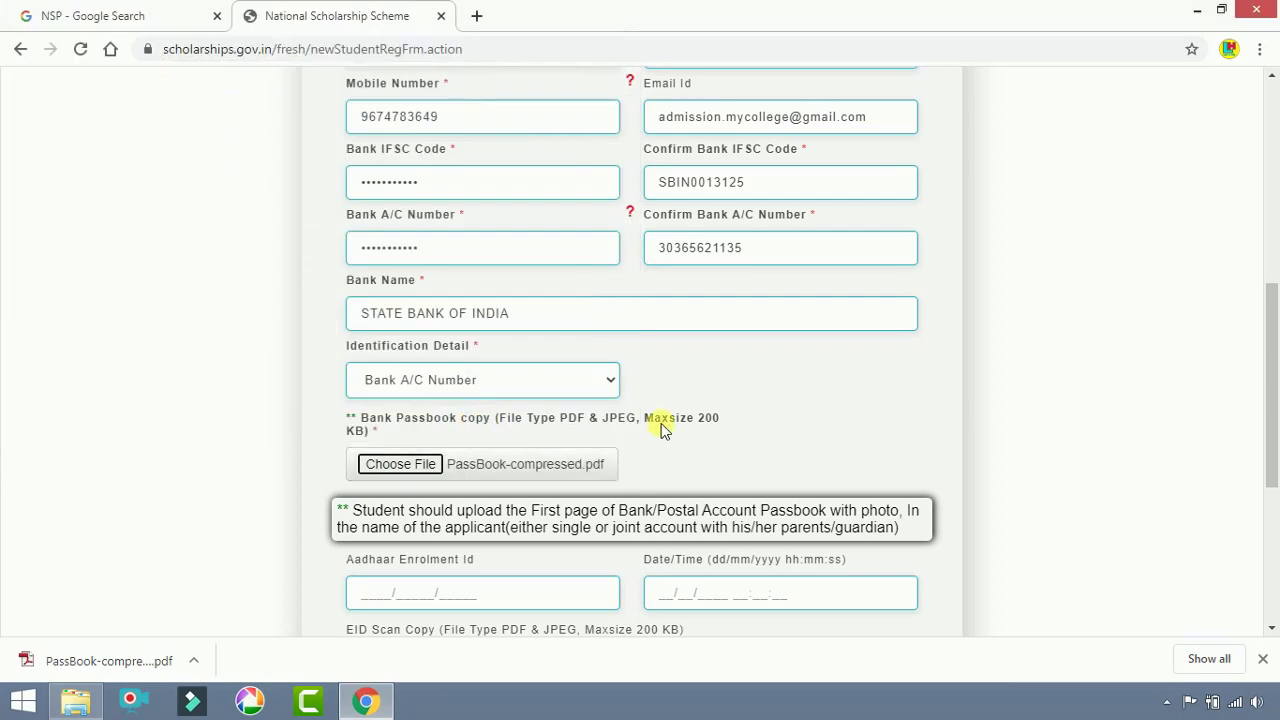
scroll(831, 423, down, 3)
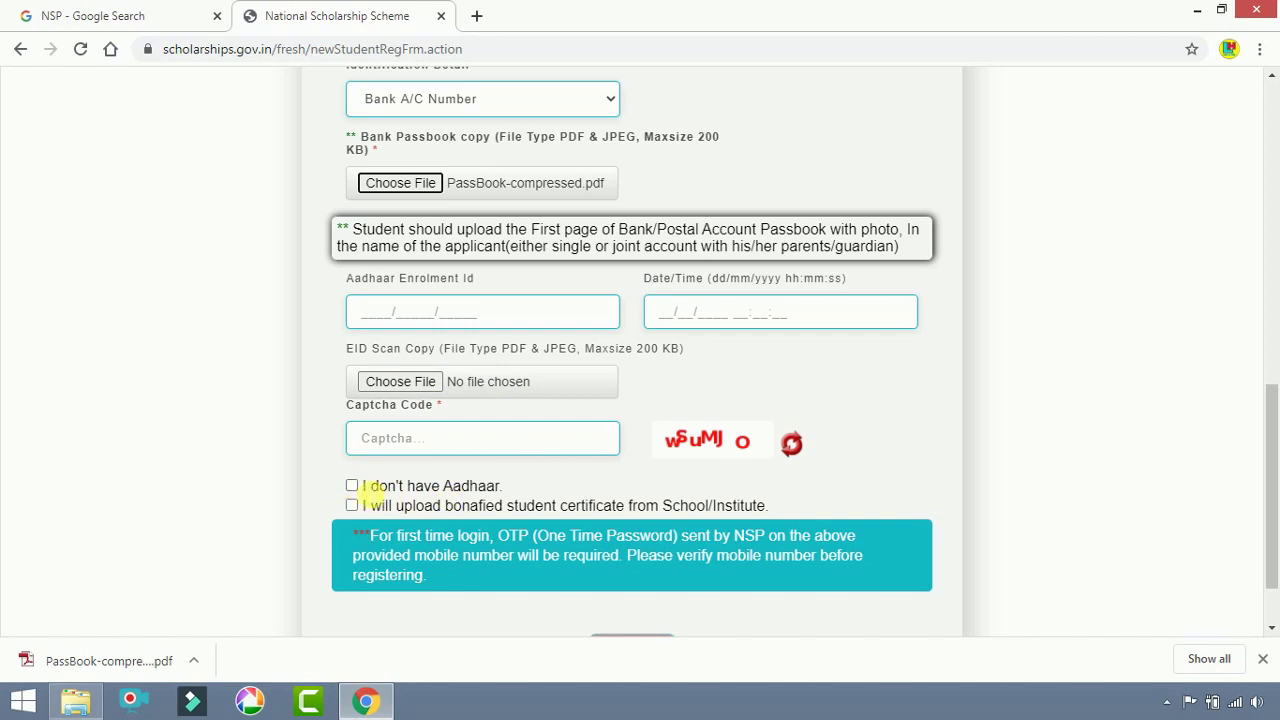
Step: Tick the no-Aadhaar and bonafide-certificate declarations, enter a refreshed captcha, and register
click(351, 487)
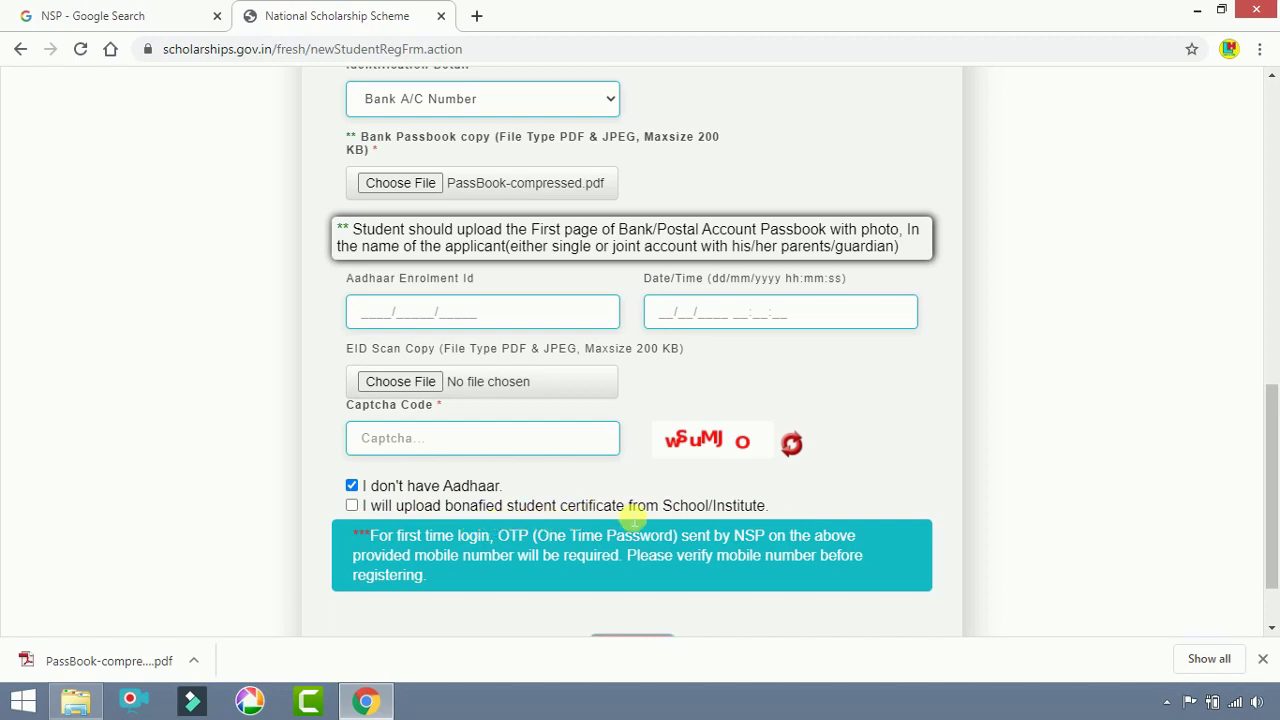
click(352, 505)
click(792, 445)
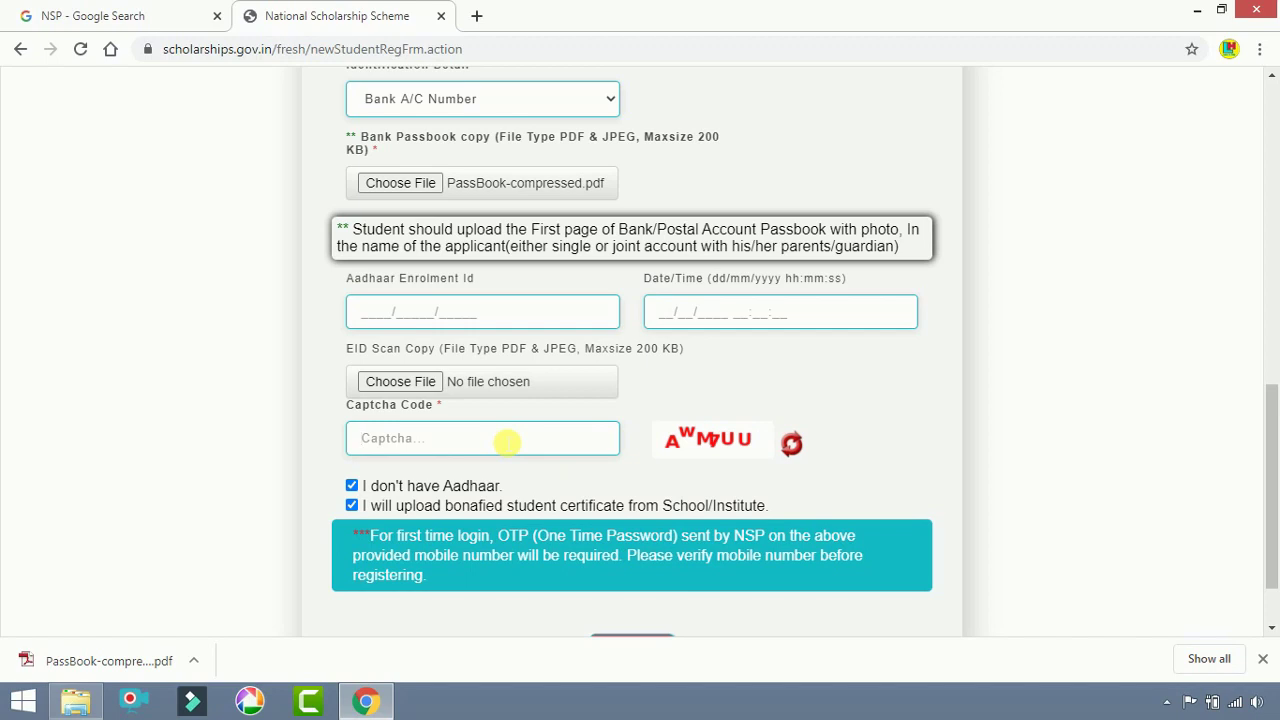
click(507, 441)
text(AwM7UU)
scroll(507, 441, down, 2)
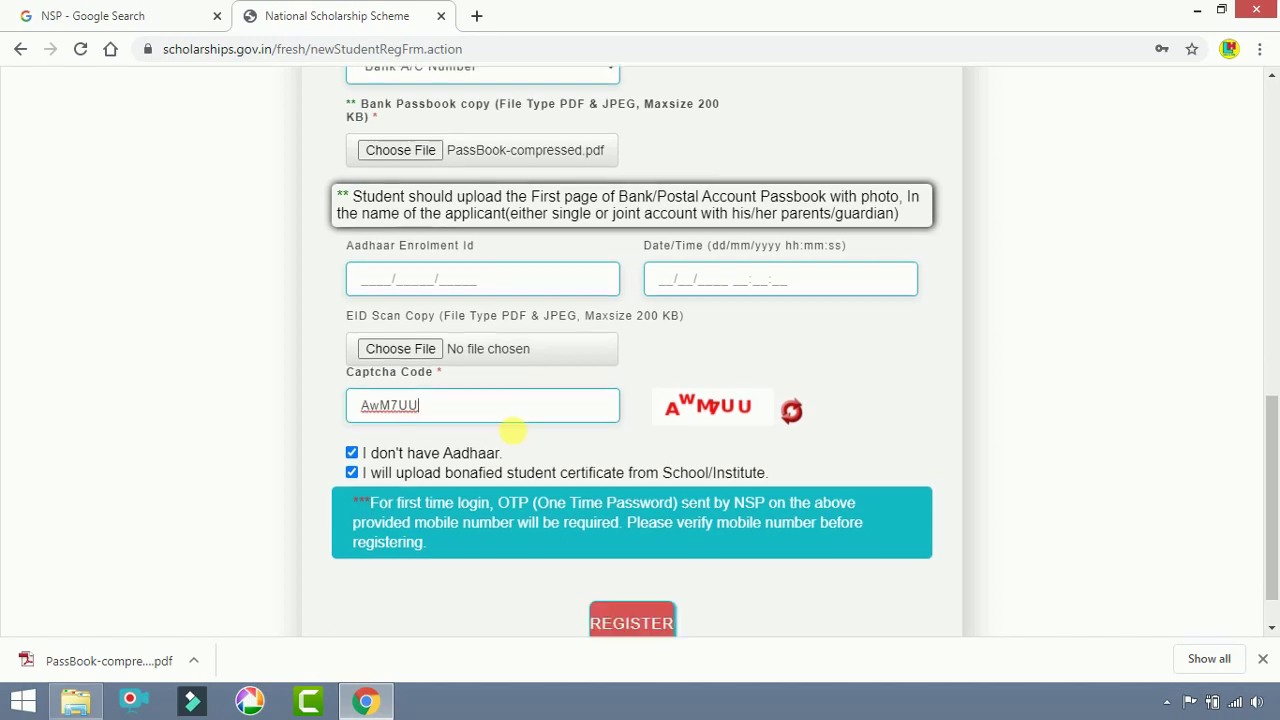
click(631, 566)
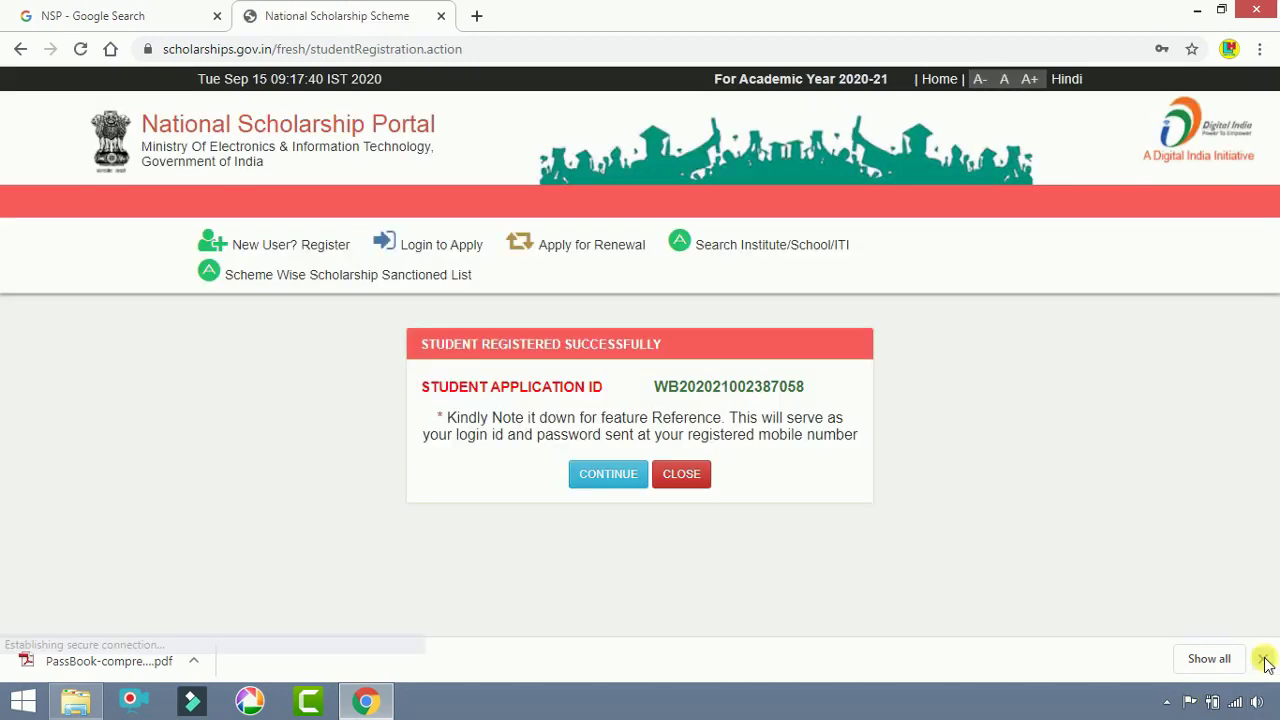
Step: Dismiss the downloads notice, copy the displayed student application ID, and continue to login
click(1264, 658)
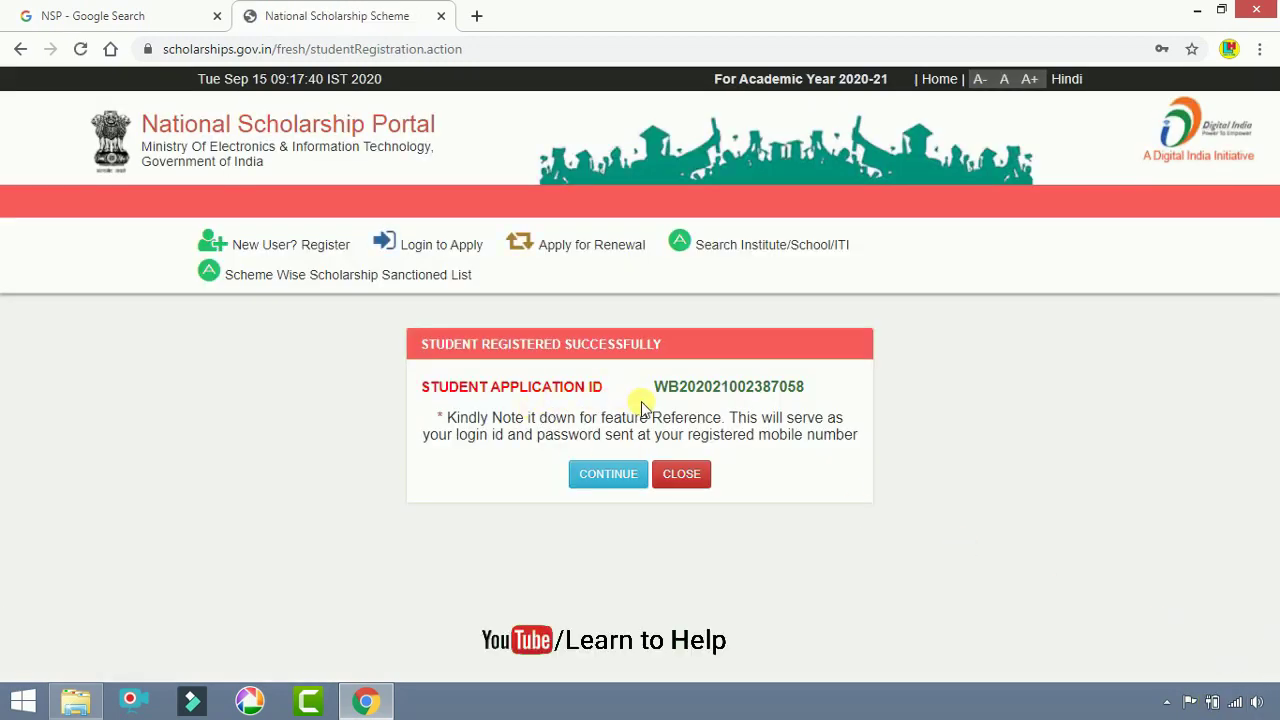
double_click(731, 386)
key(ctrl+c)
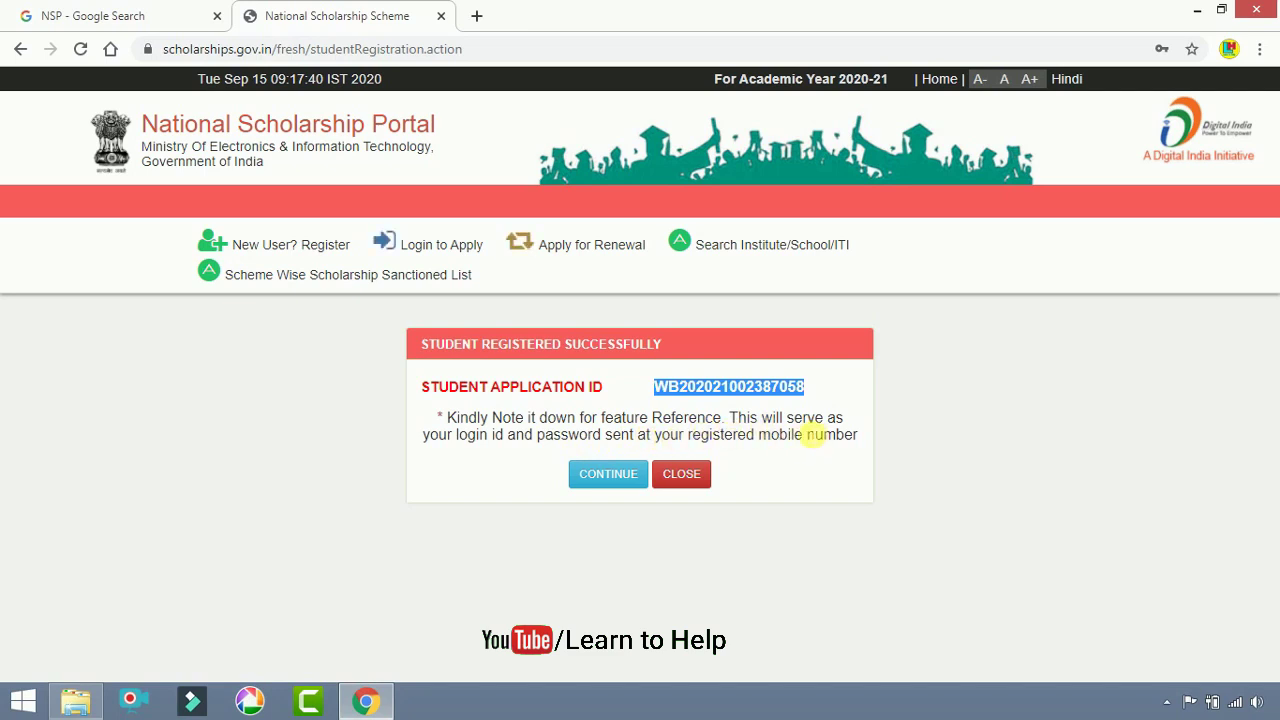
click(626, 476)
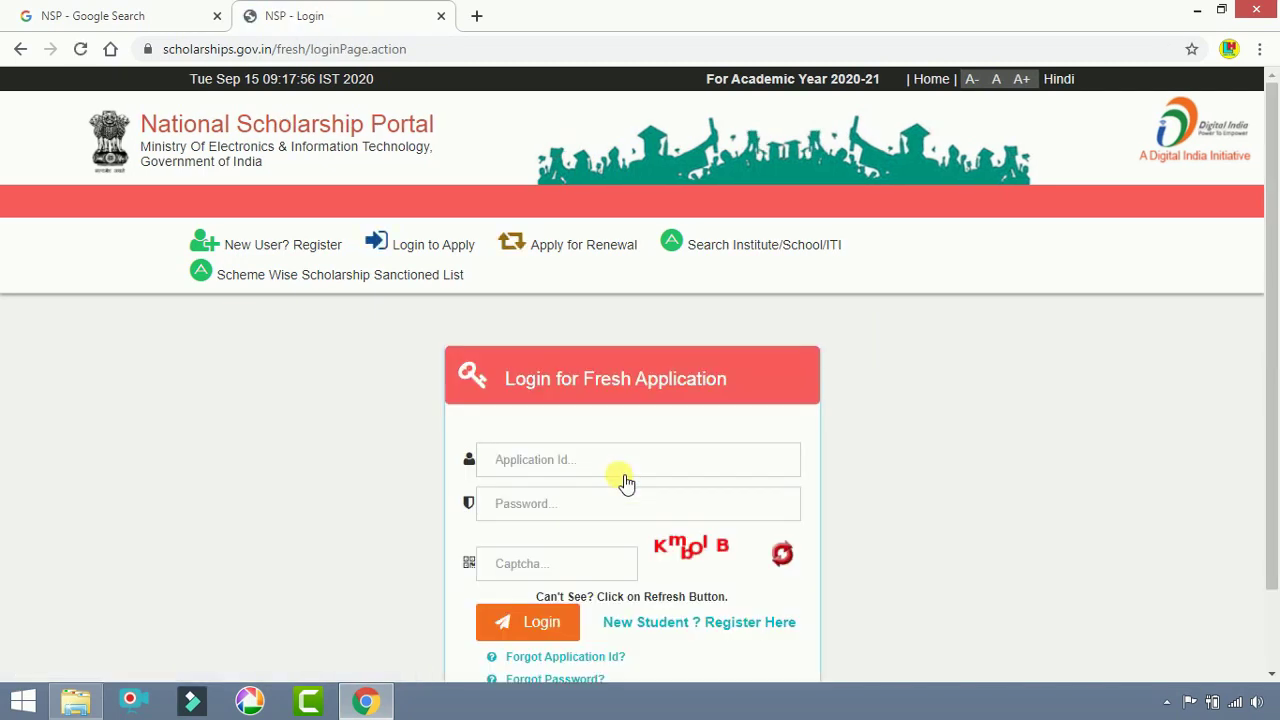
Step: Log in with the pasted application ID, the account password and the captcha text
click(604, 462)
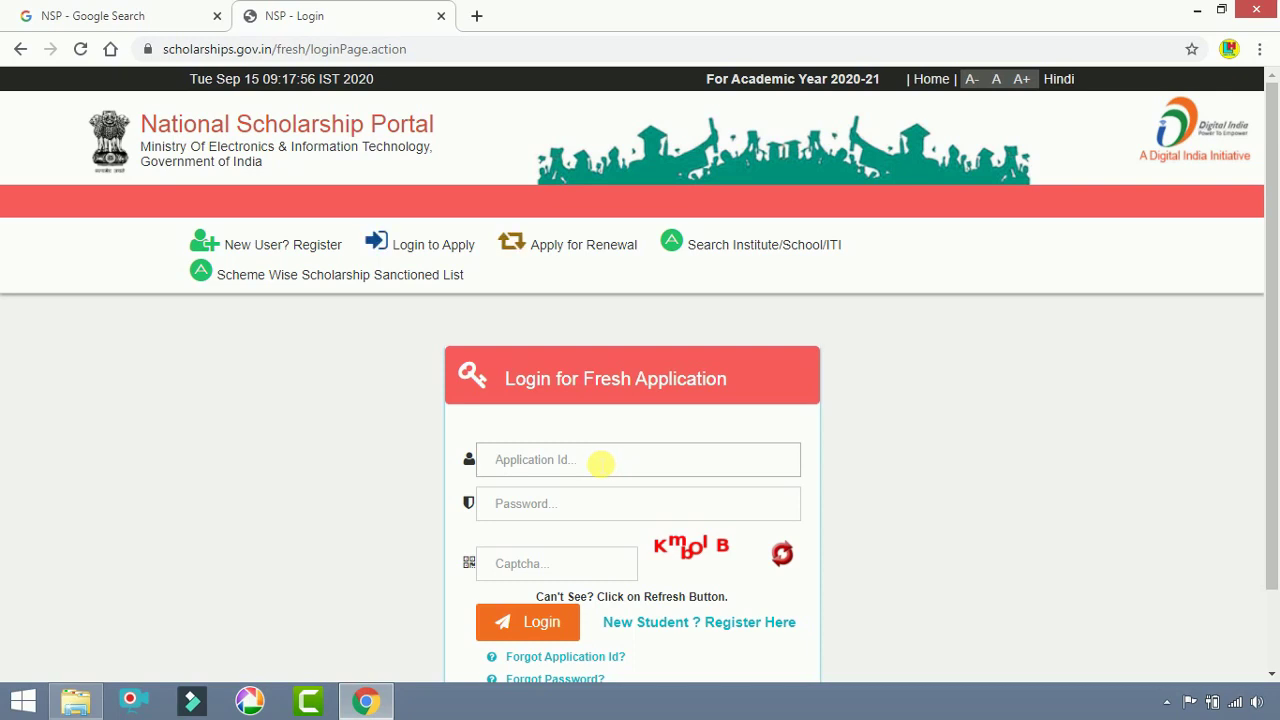
click(592, 466)
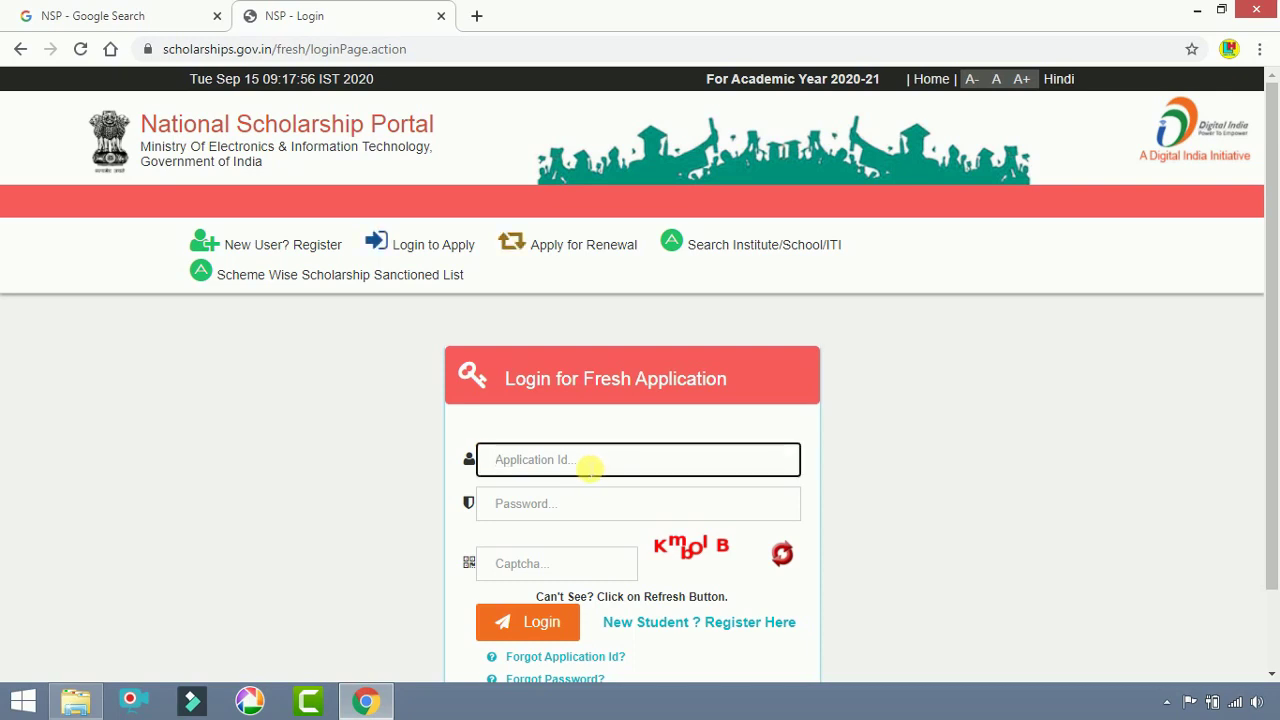
key(ctrl+v)
click(583, 503)
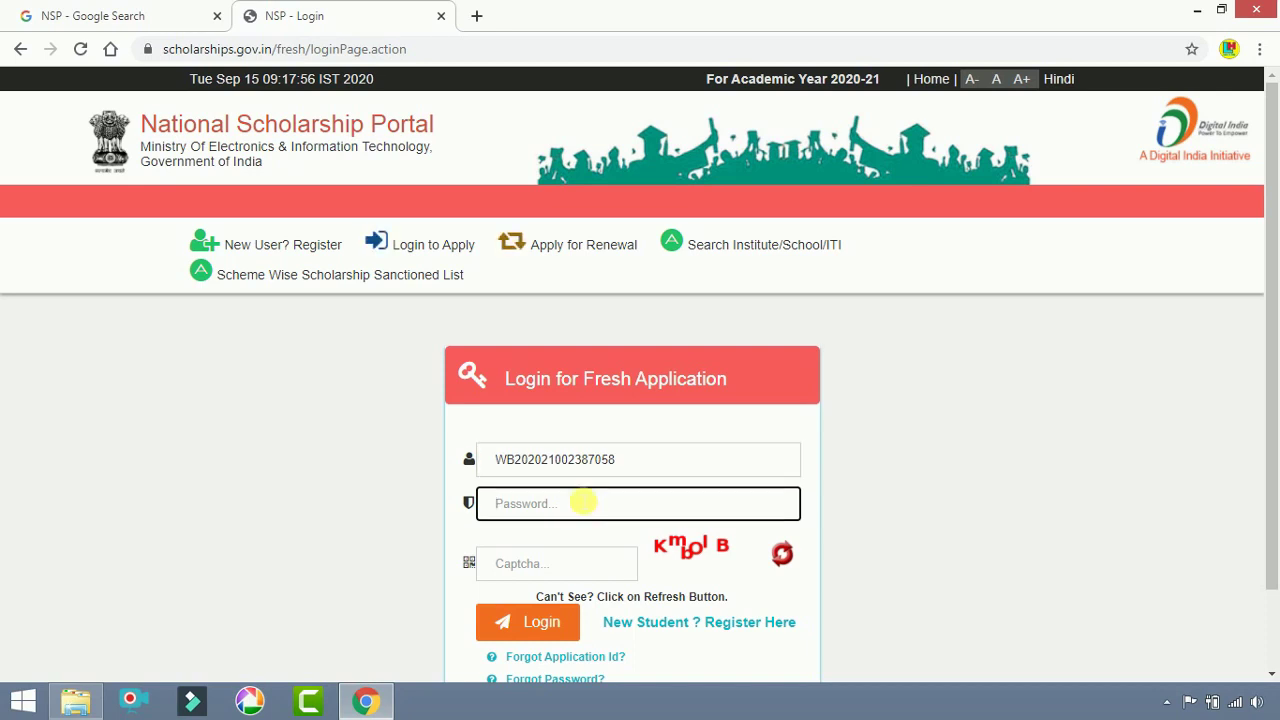
text(a)
click(575, 565)
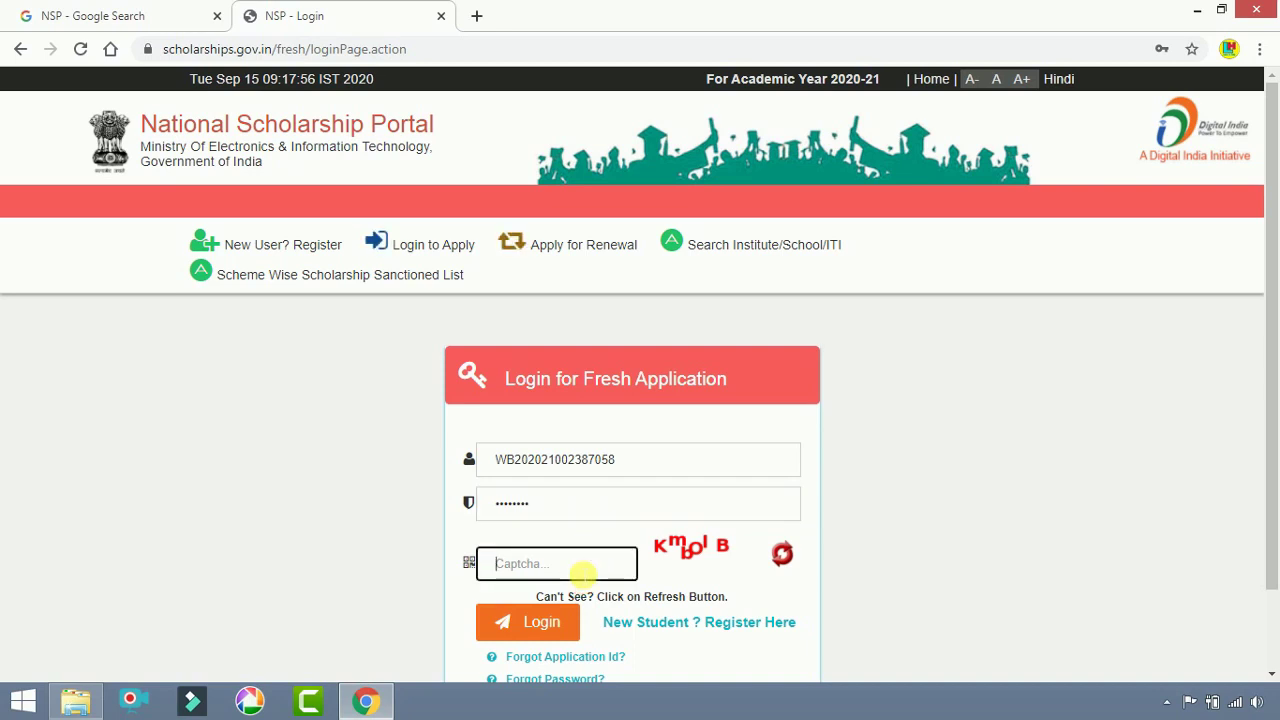
text(KmbOlB)
click(538, 630)
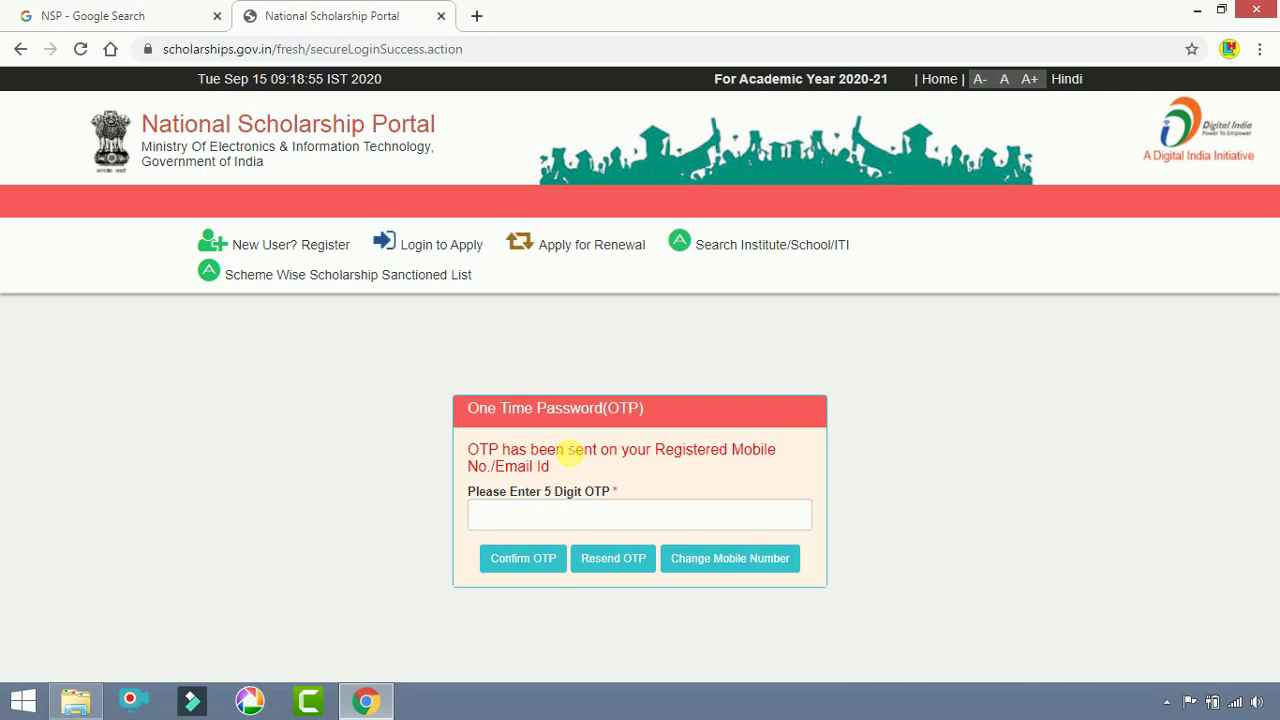
Step: Enter the received 5-digit OTP and confirm it
click(643, 522)
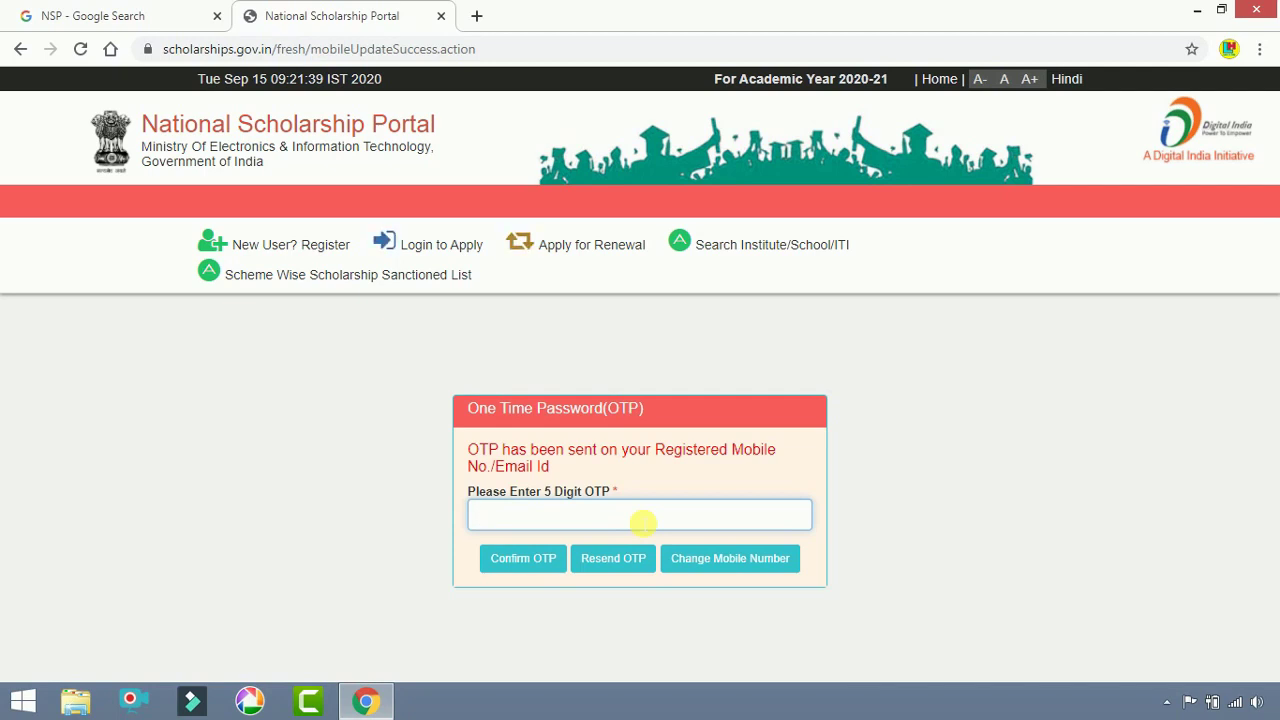
click(523, 565)
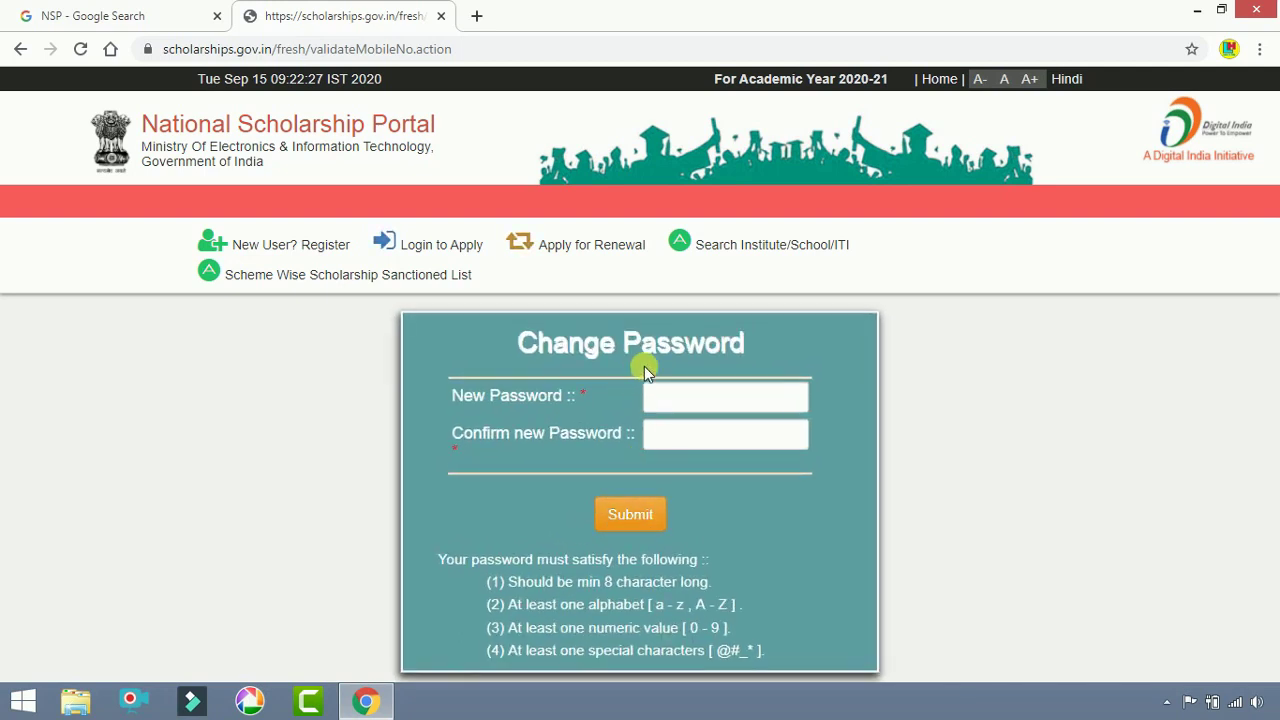
Step: Enter a new password in both password fields and submit it
click(720, 403)
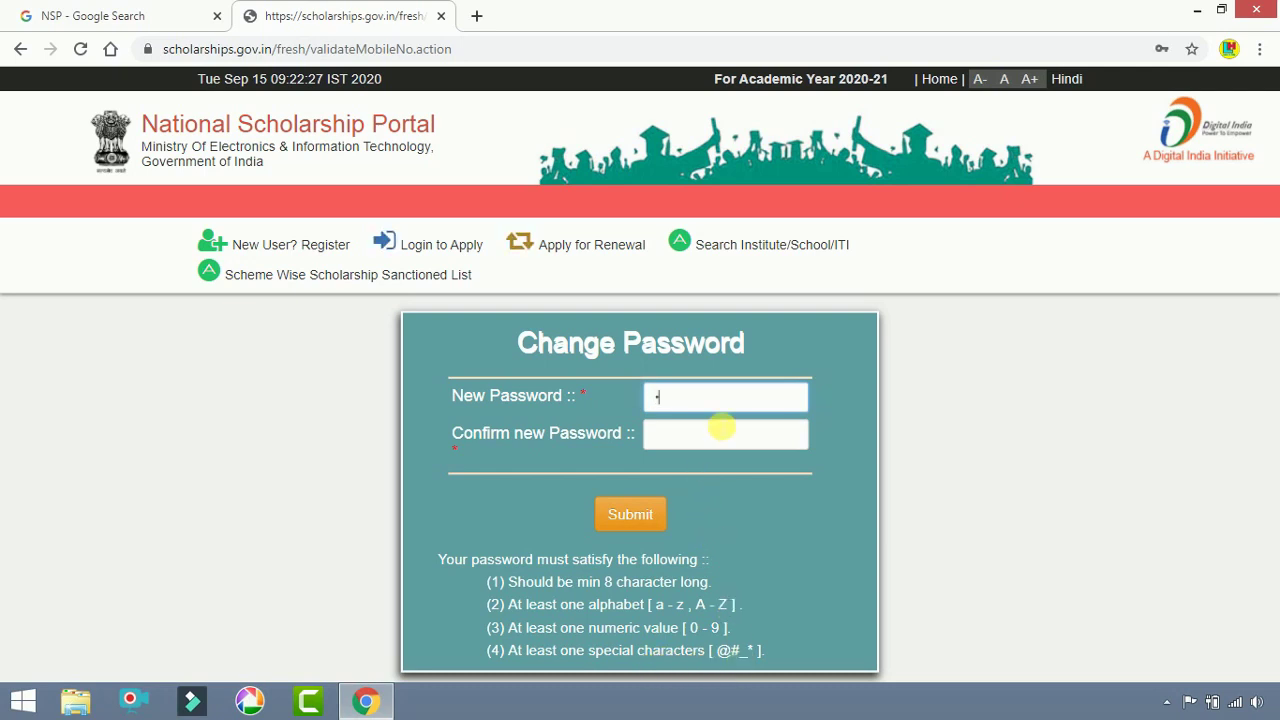
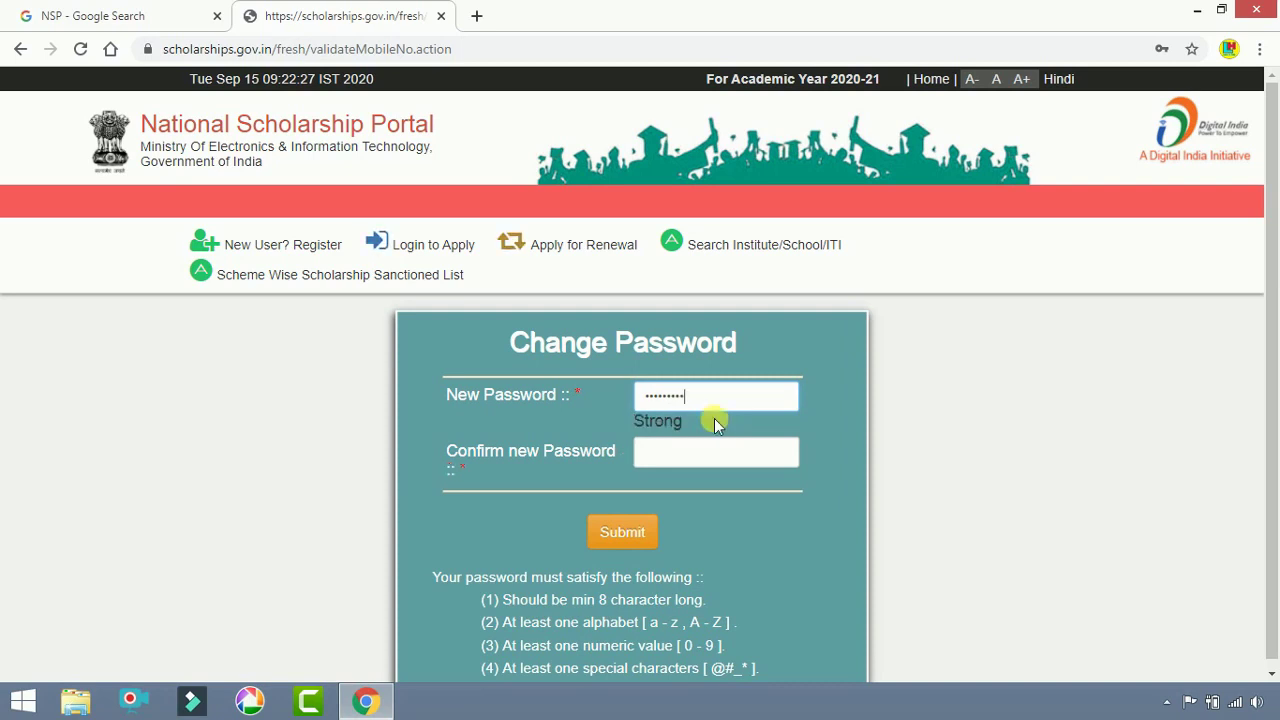
click(708, 458)
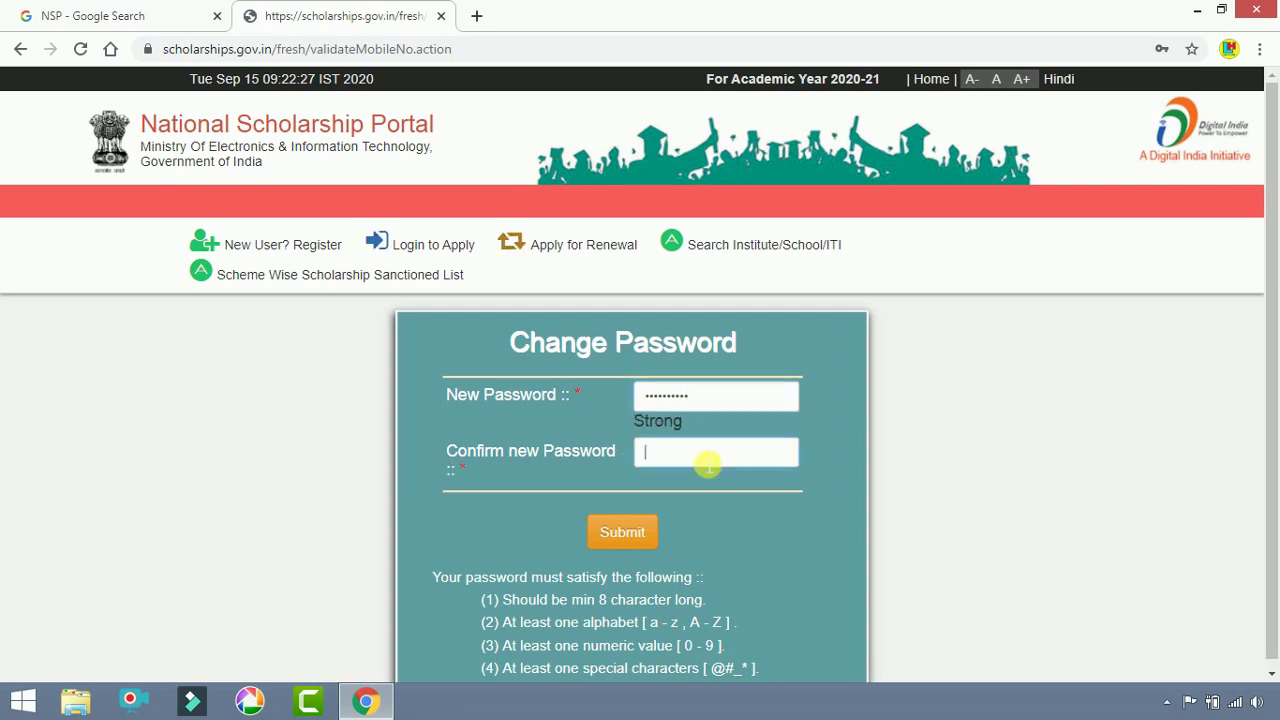
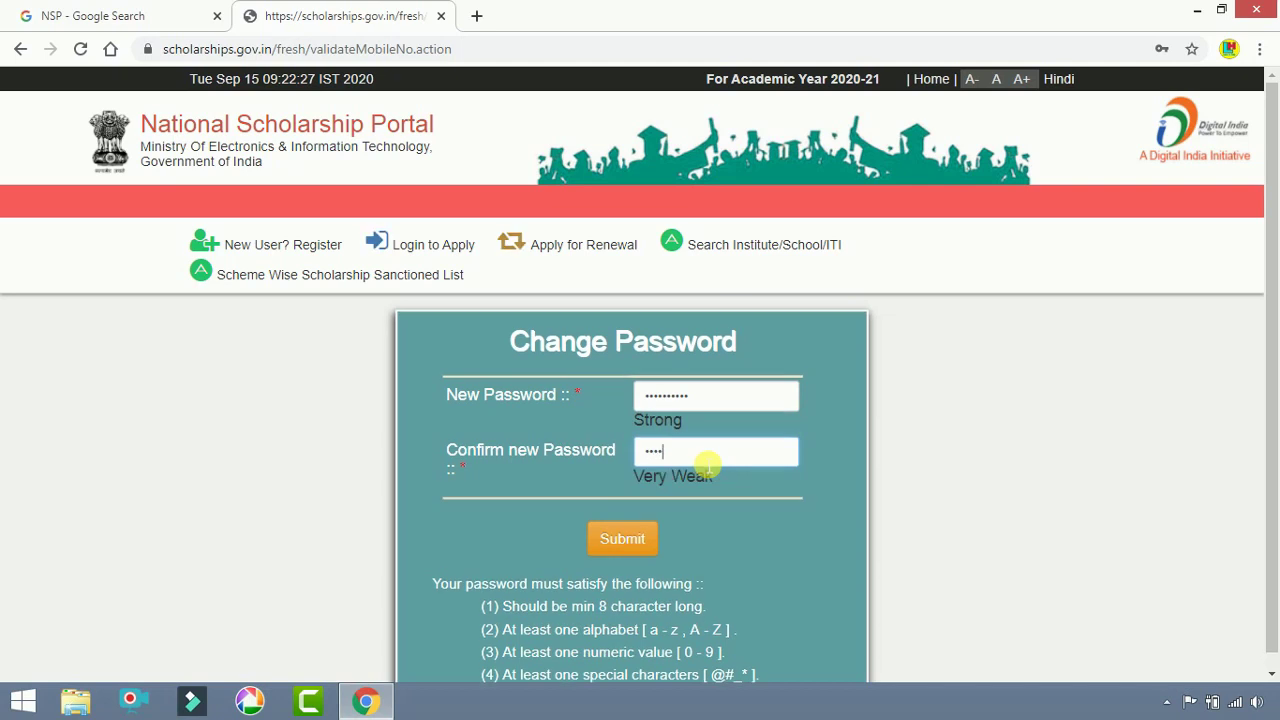
click(631, 541)
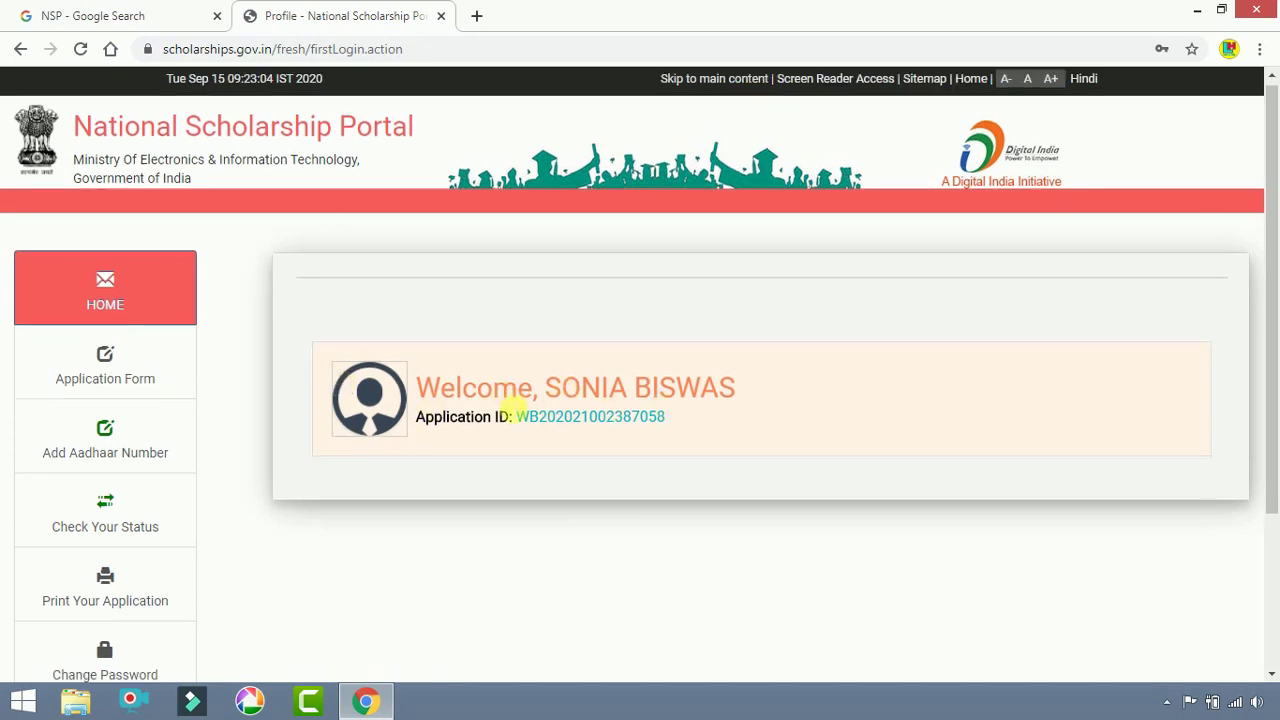
Step: Open Application Form from the profile page's left sidebar
scroll(535, 400, down, 3)
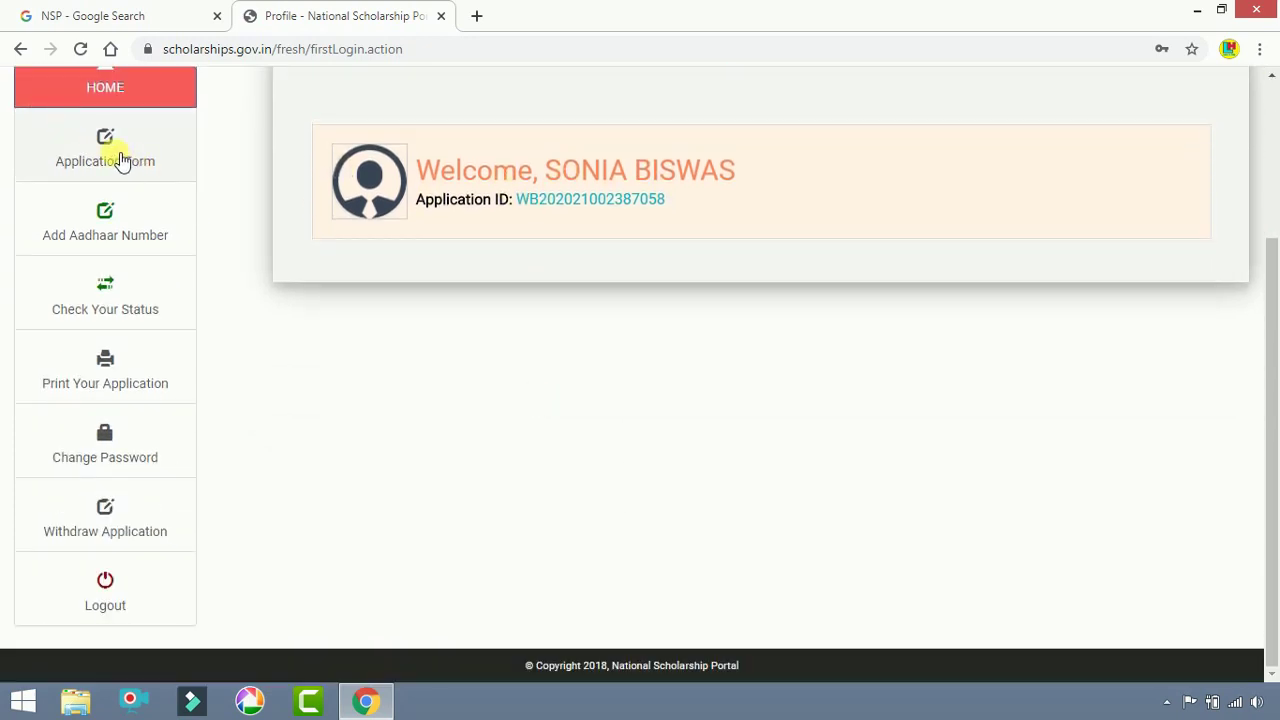
scroll(117, 160, up, 3)
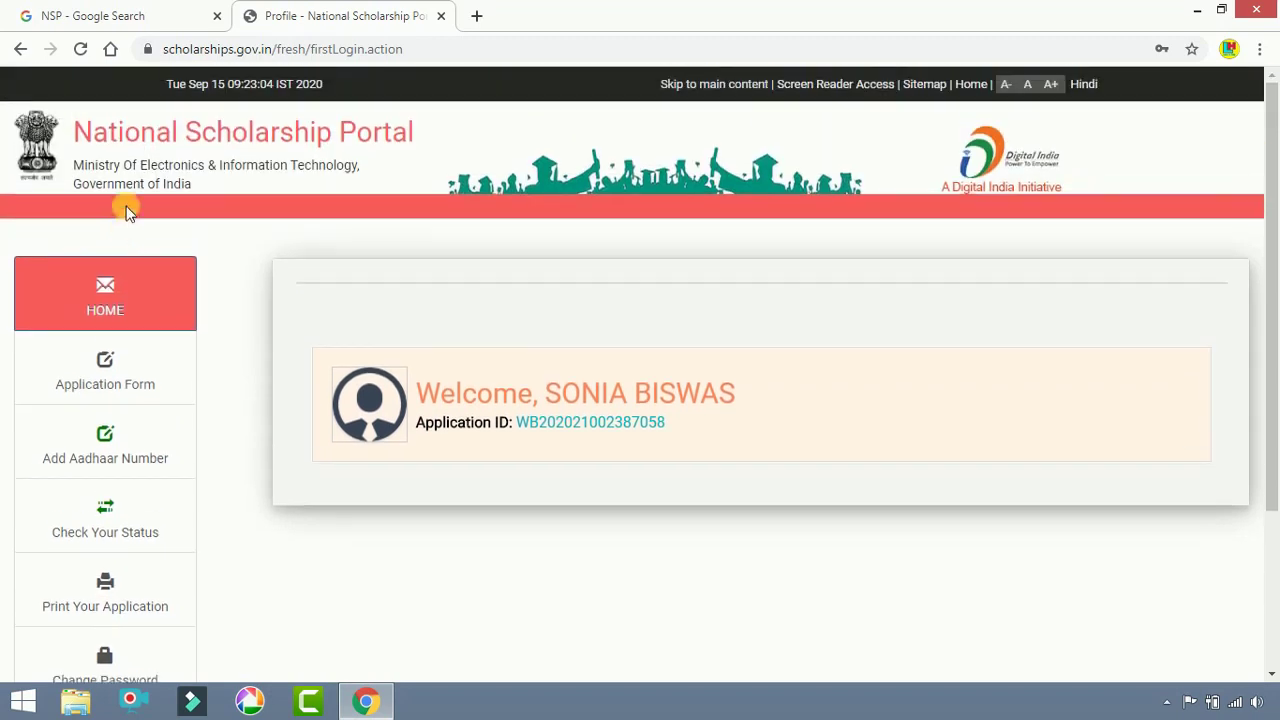
click(110, 370)
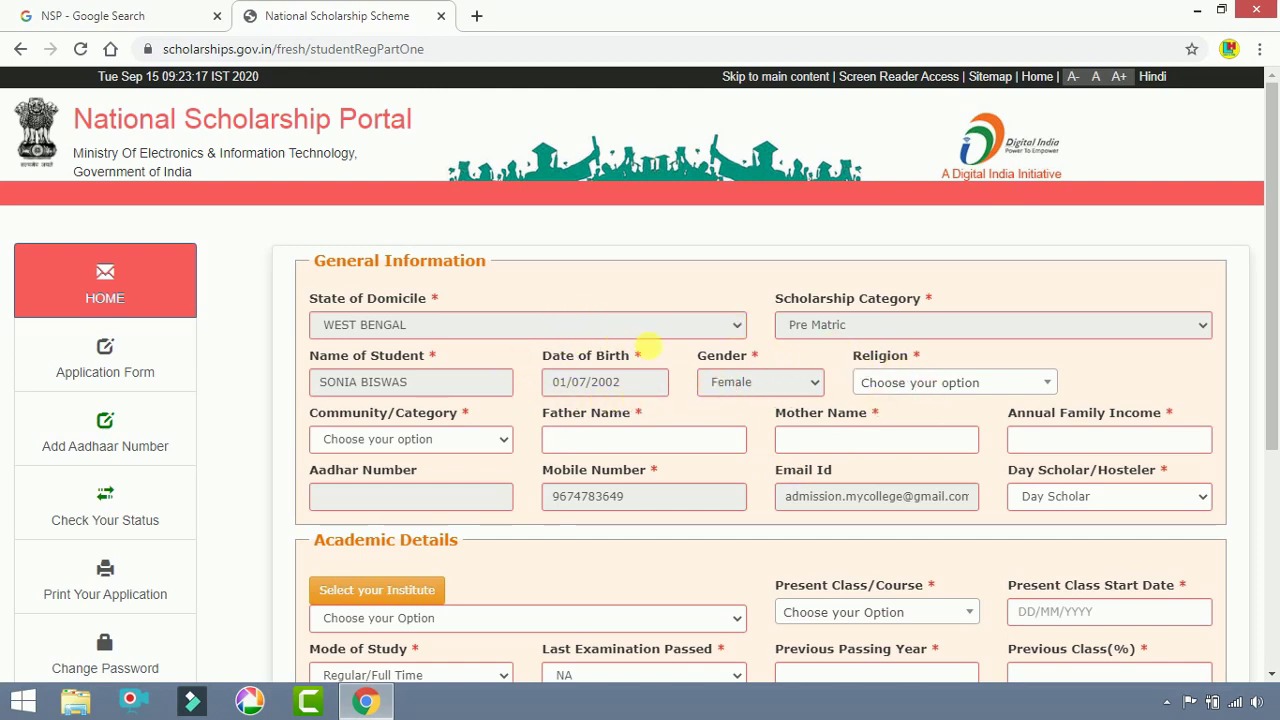
Step: Set religion to Muslim and community category to GENERAL
click(913, 384)
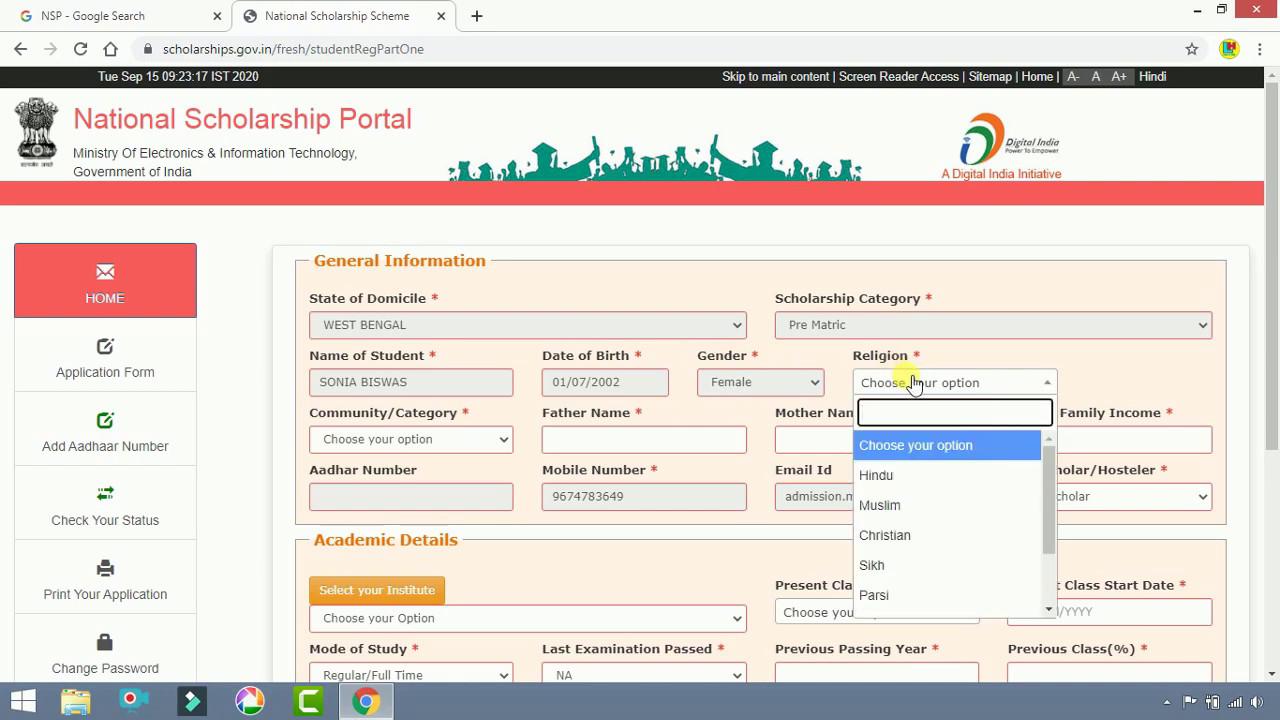
click(911, 508)
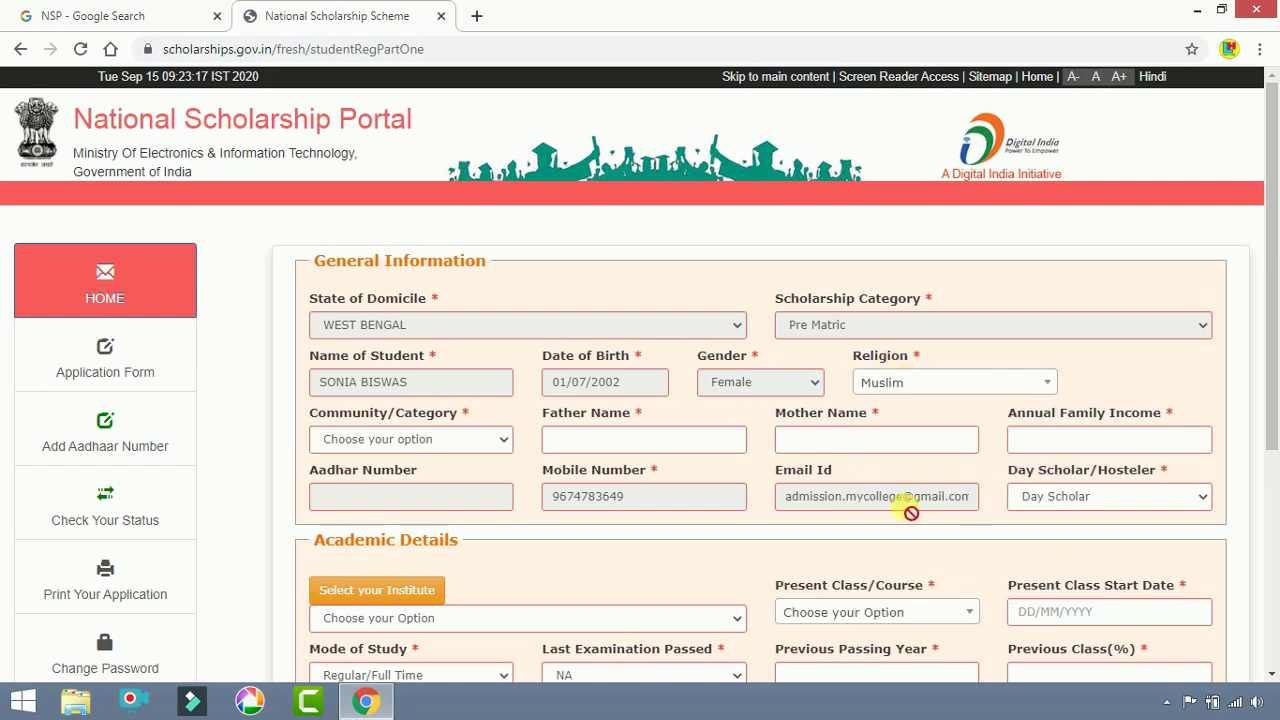
click(447, 442)
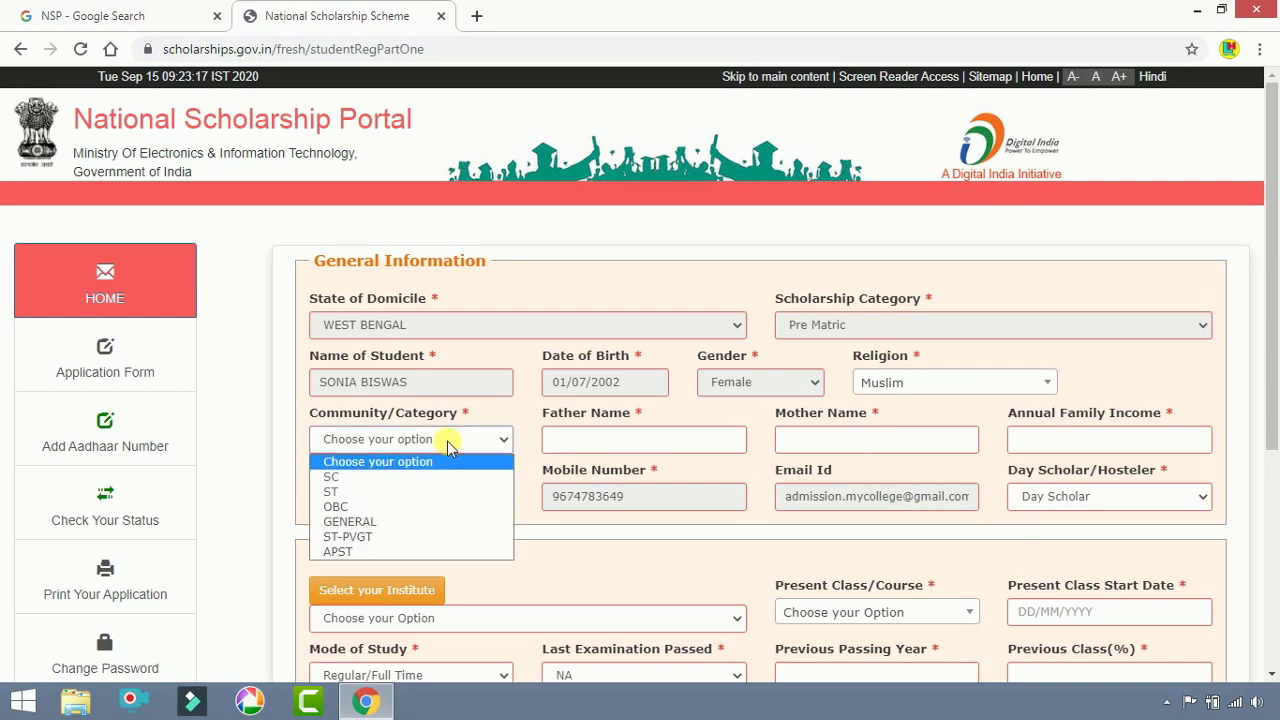
click(419, 522)
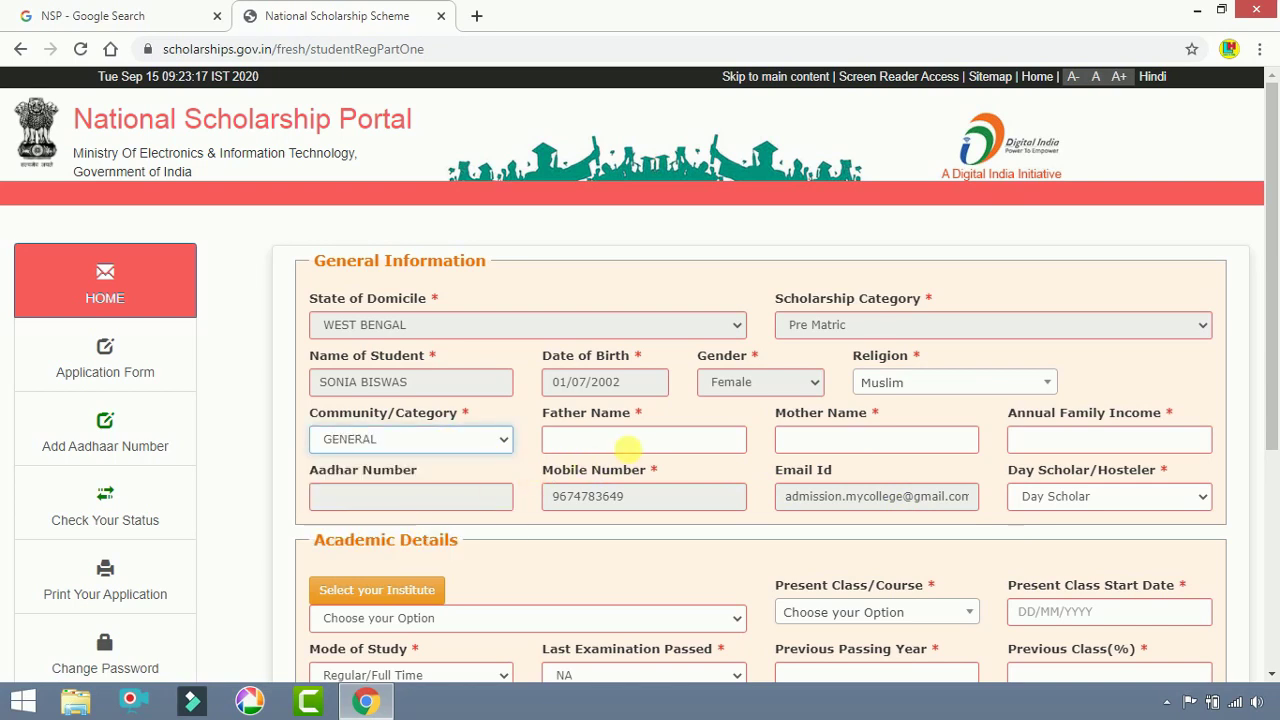
Step: Fill in the father's and mother's names
click(640, 450)
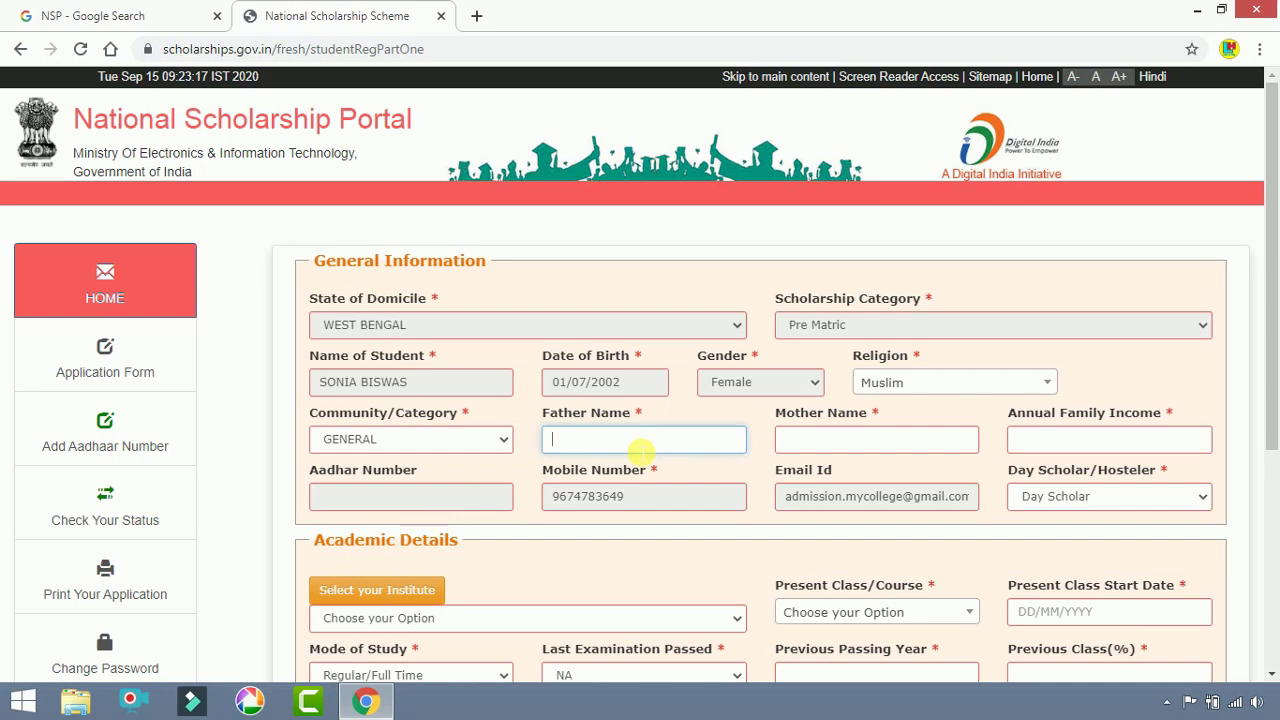
text(raja)
key(BackSpace)
key(BackSpace)
key(BackSpace)
key(Tab)
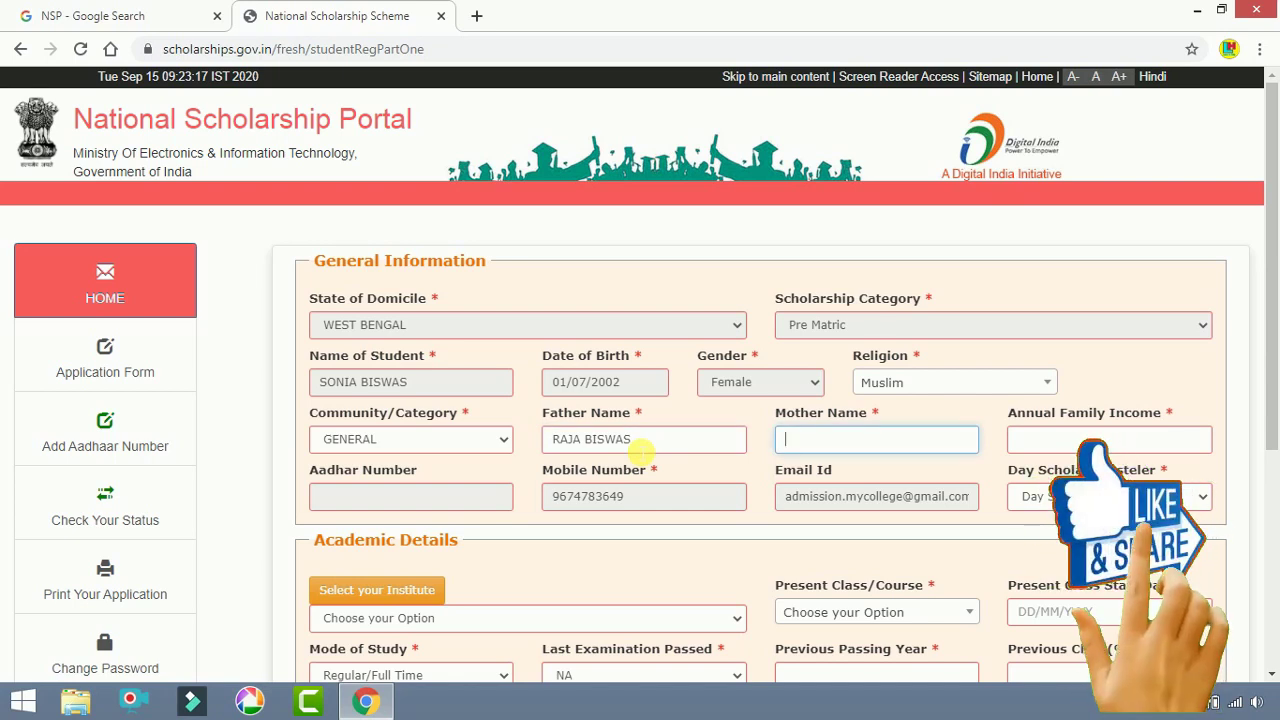
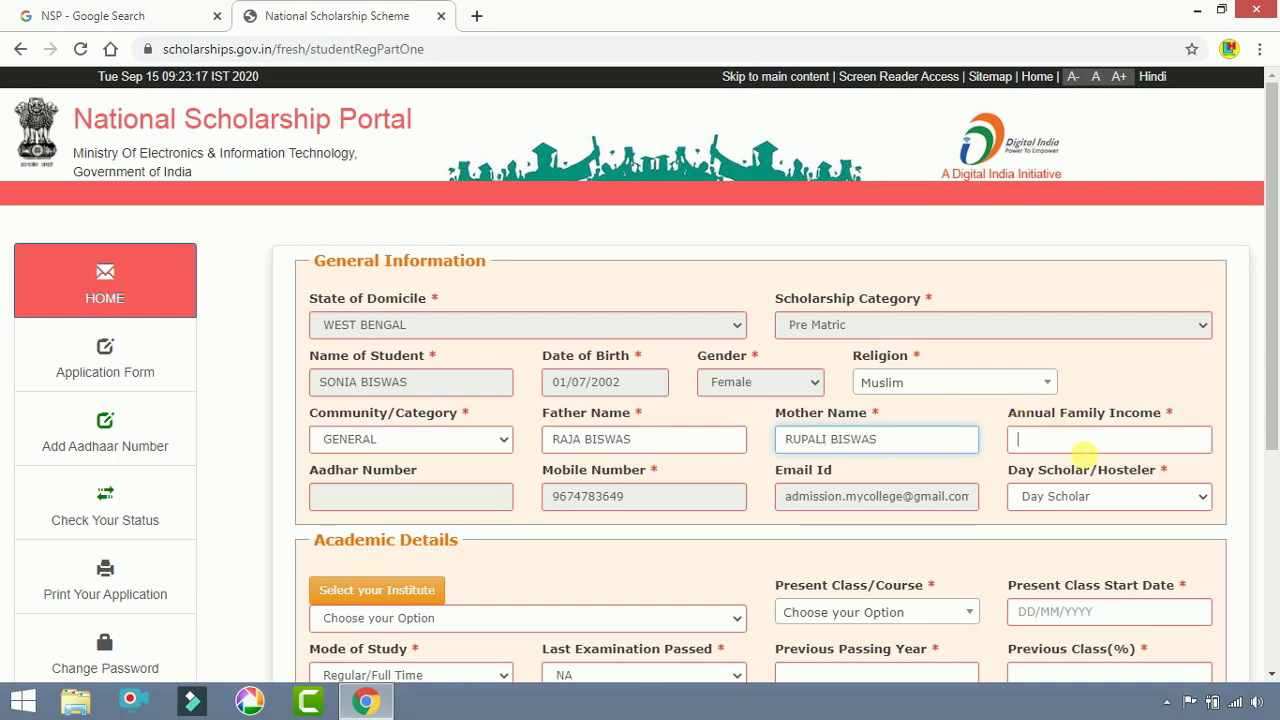
Step: Enter annual family income 36000 and choose Day Scholar
click(1083, 445)
text(3600)
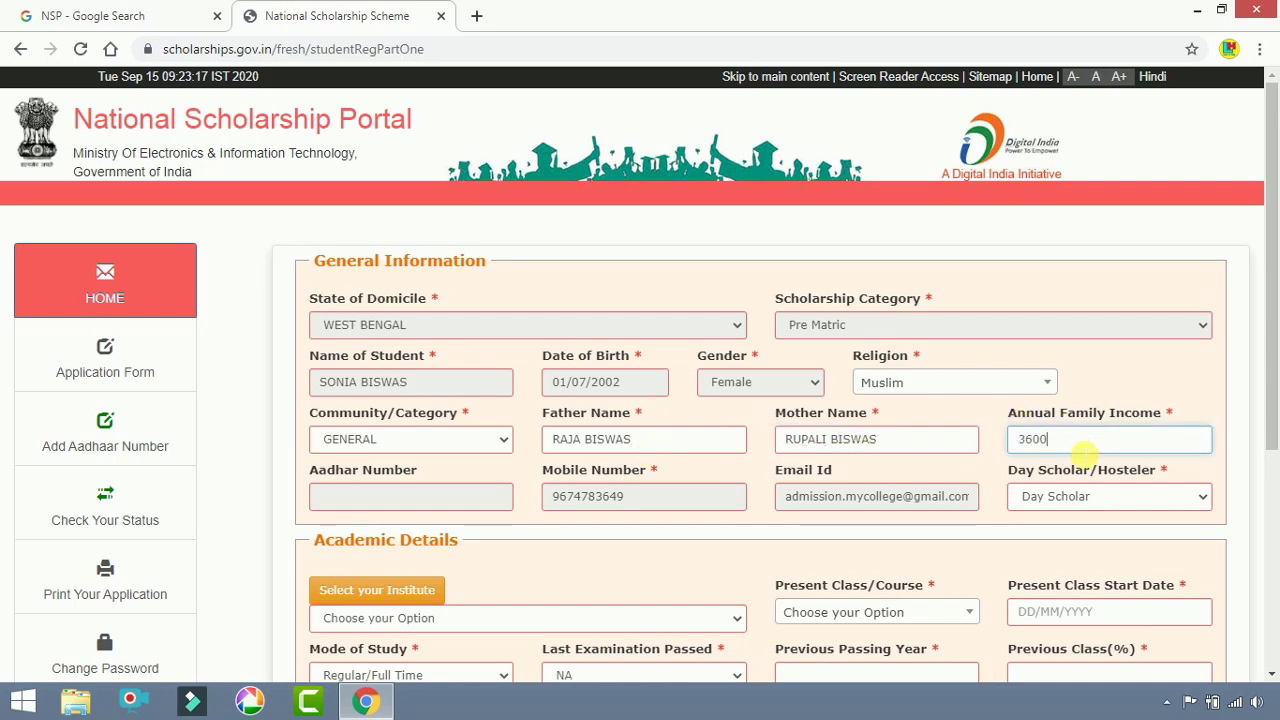
text(0)
key(Tab)
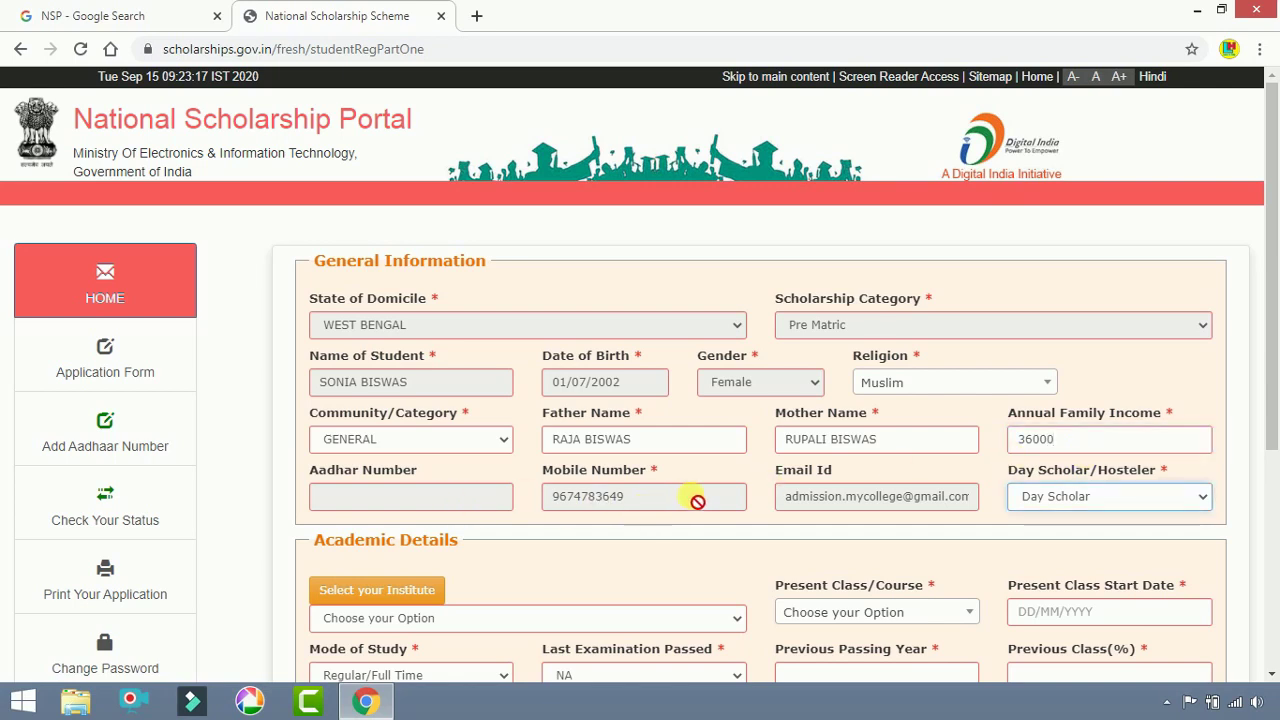
click(1097, 507)
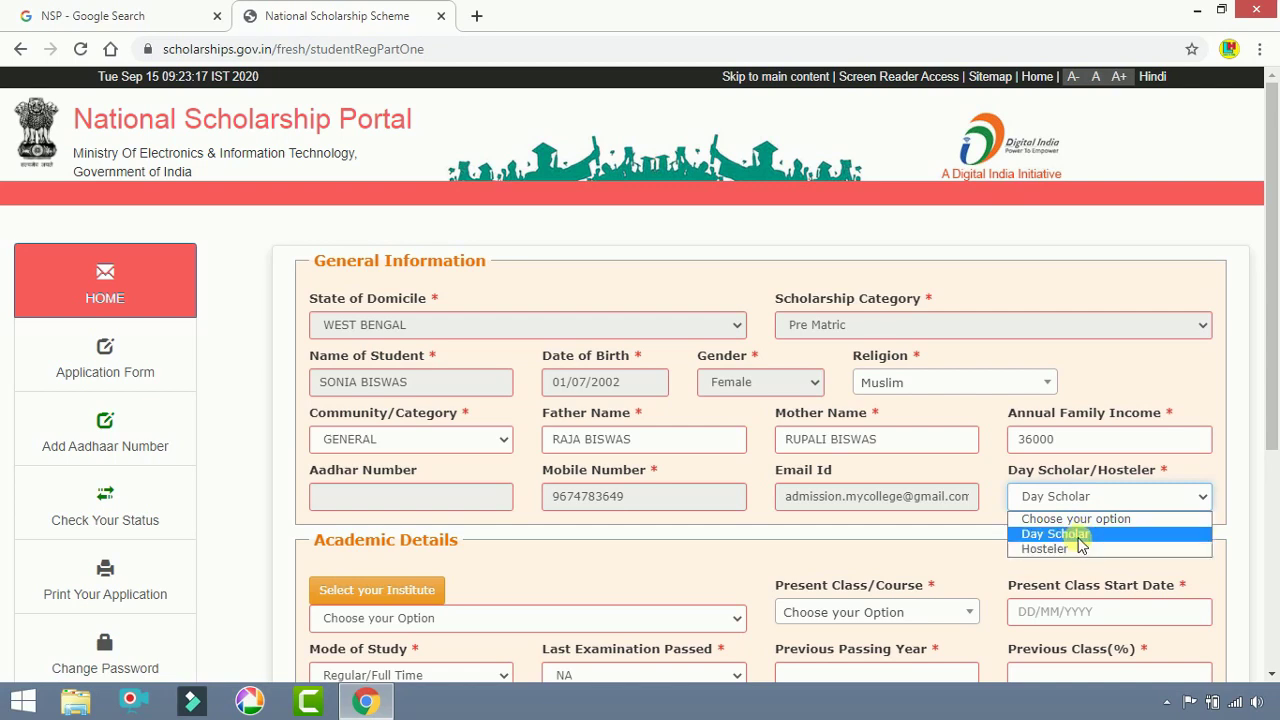
click(1080, 540)
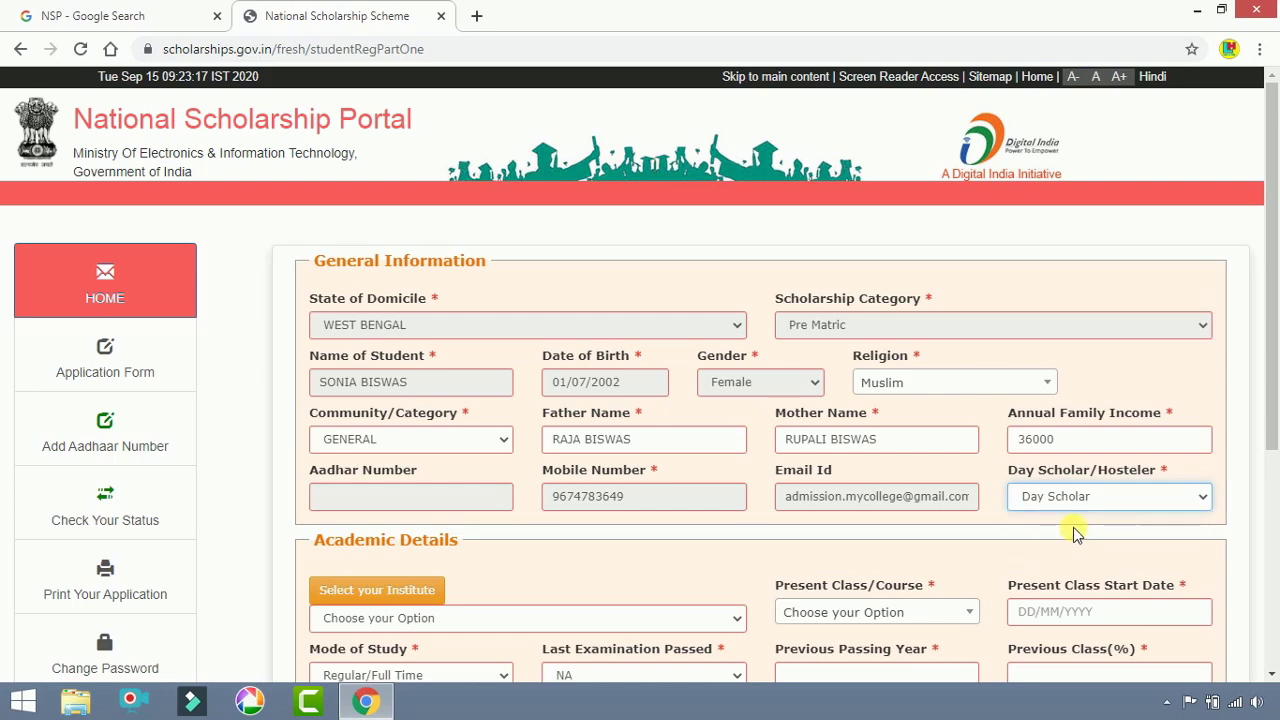
scroll(1072, 530, down, 2)
scroll(465, 350, down, 1)
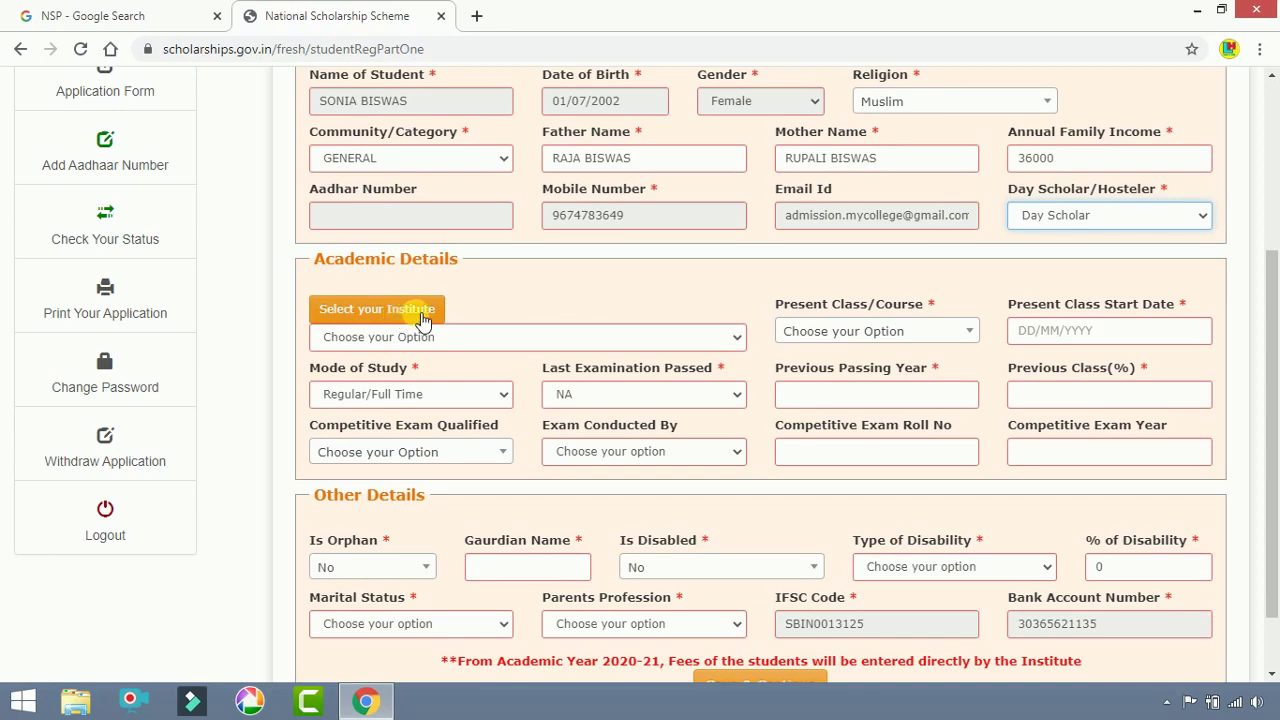
Step: Load the institution list for WEST BENGAL, district MURSHIDABAD
click(713, 340)
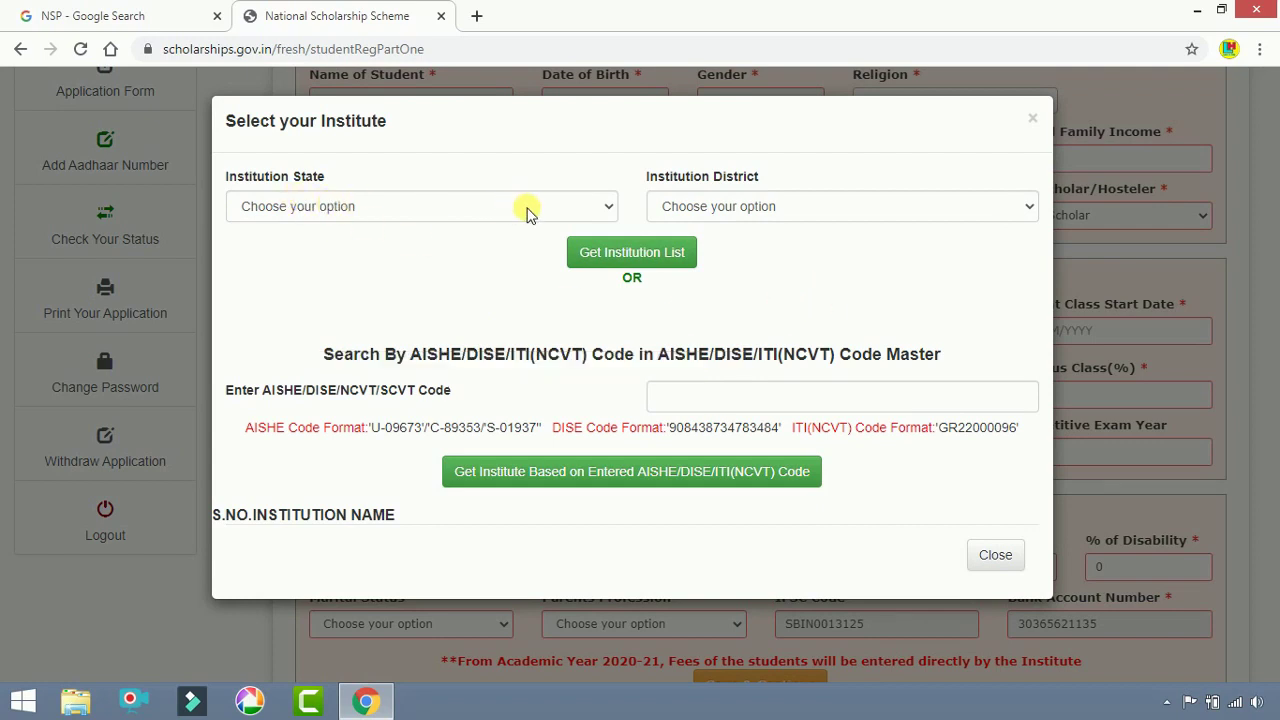
click(526, 209)
scroll(383, 517, down, 5)
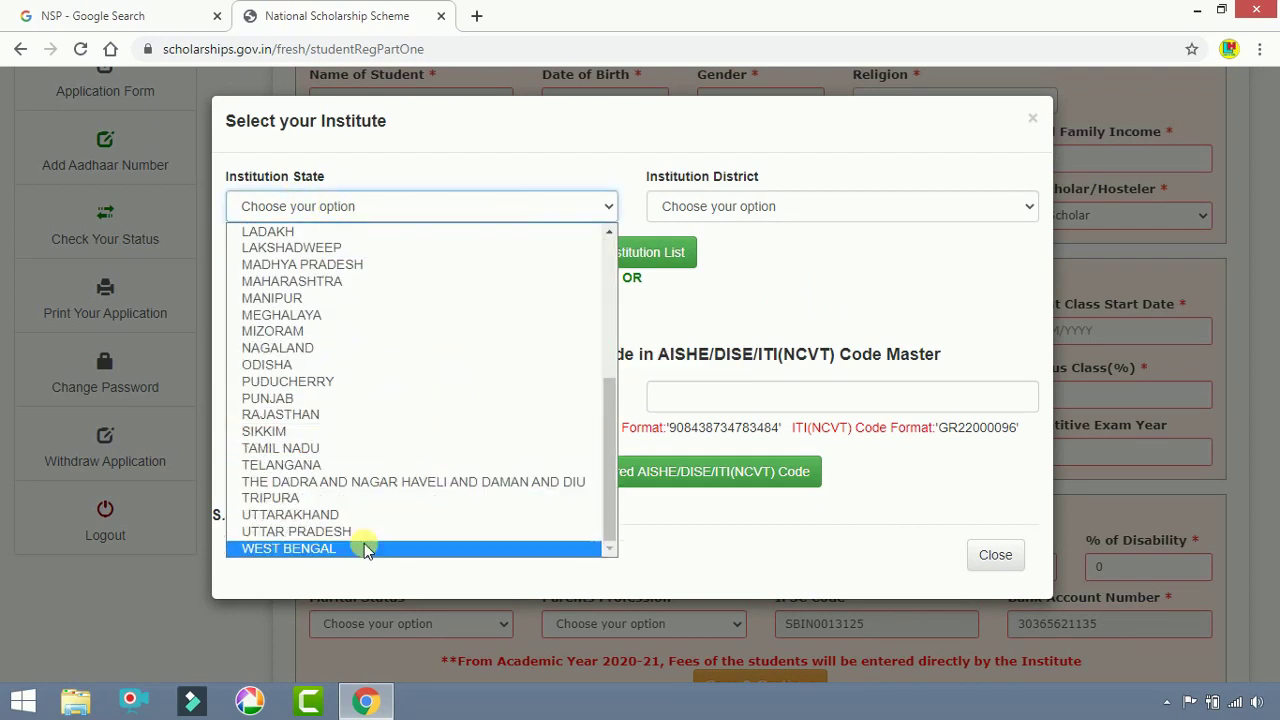
click(400, 548)
click(880, 204)
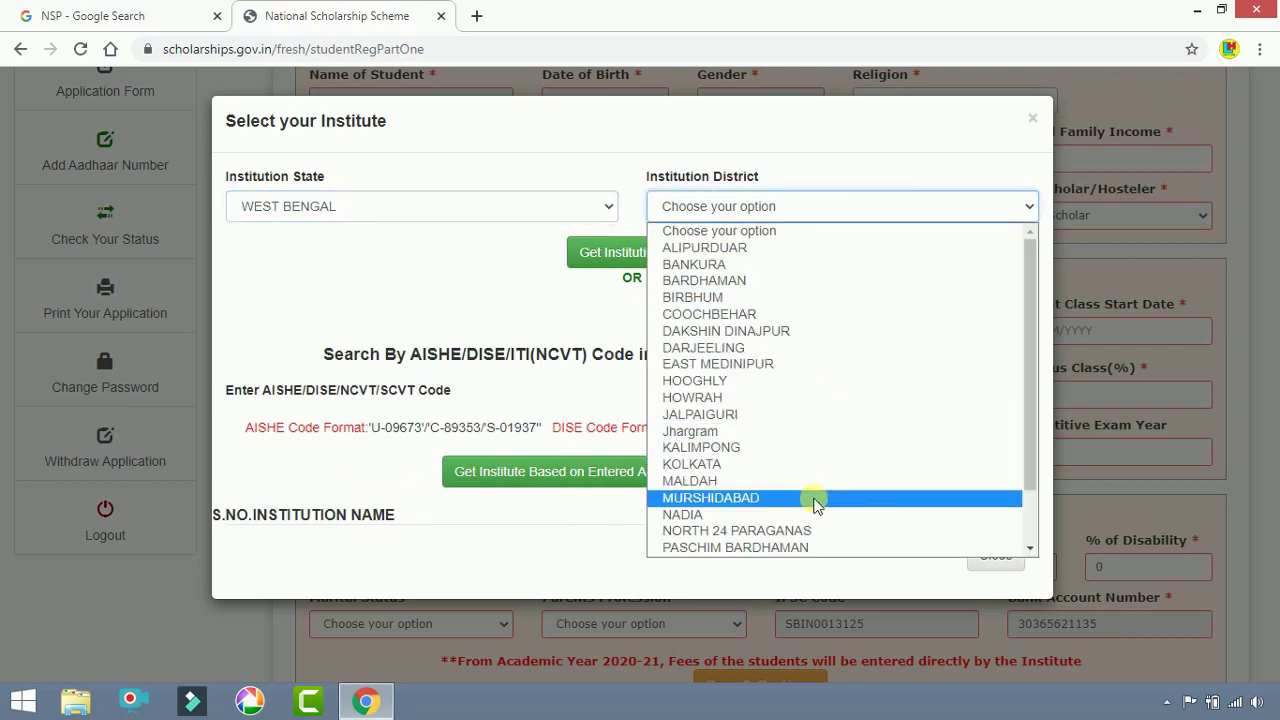
click(814, 497)
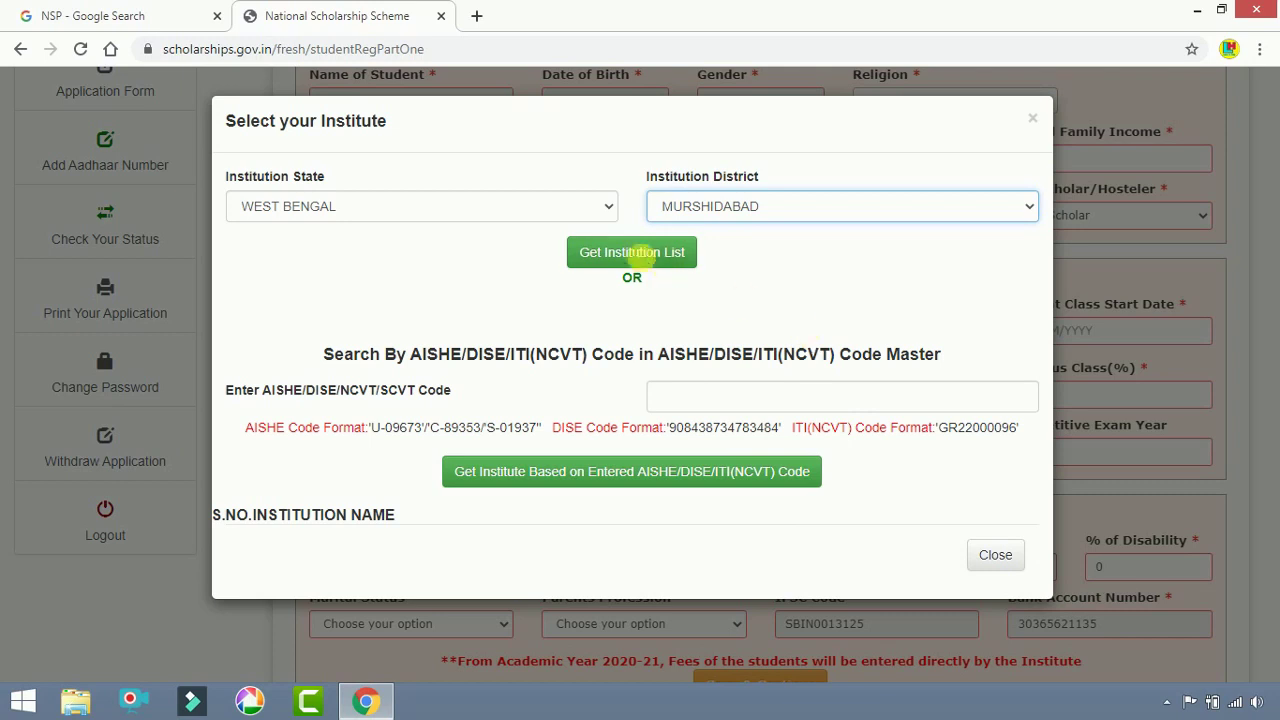
click(657, 265)
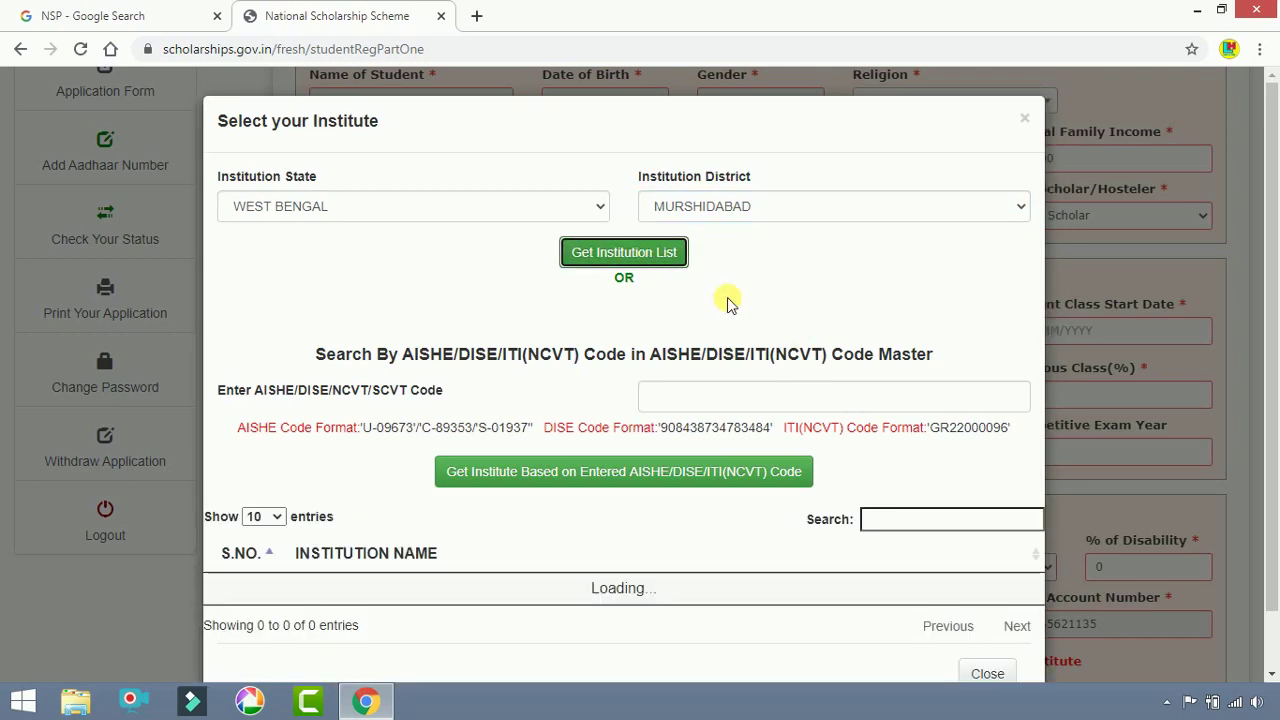
scroll(728, 300, down, 1)
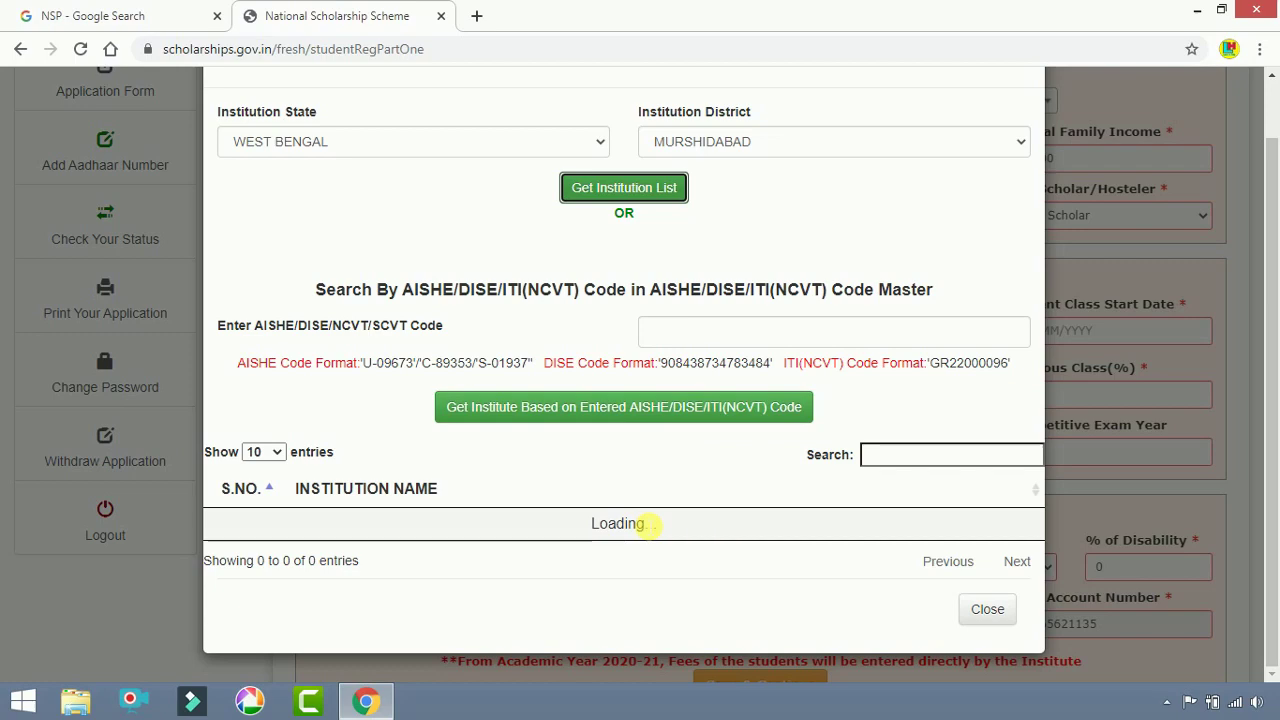
scroll(600, 500, down, 3)
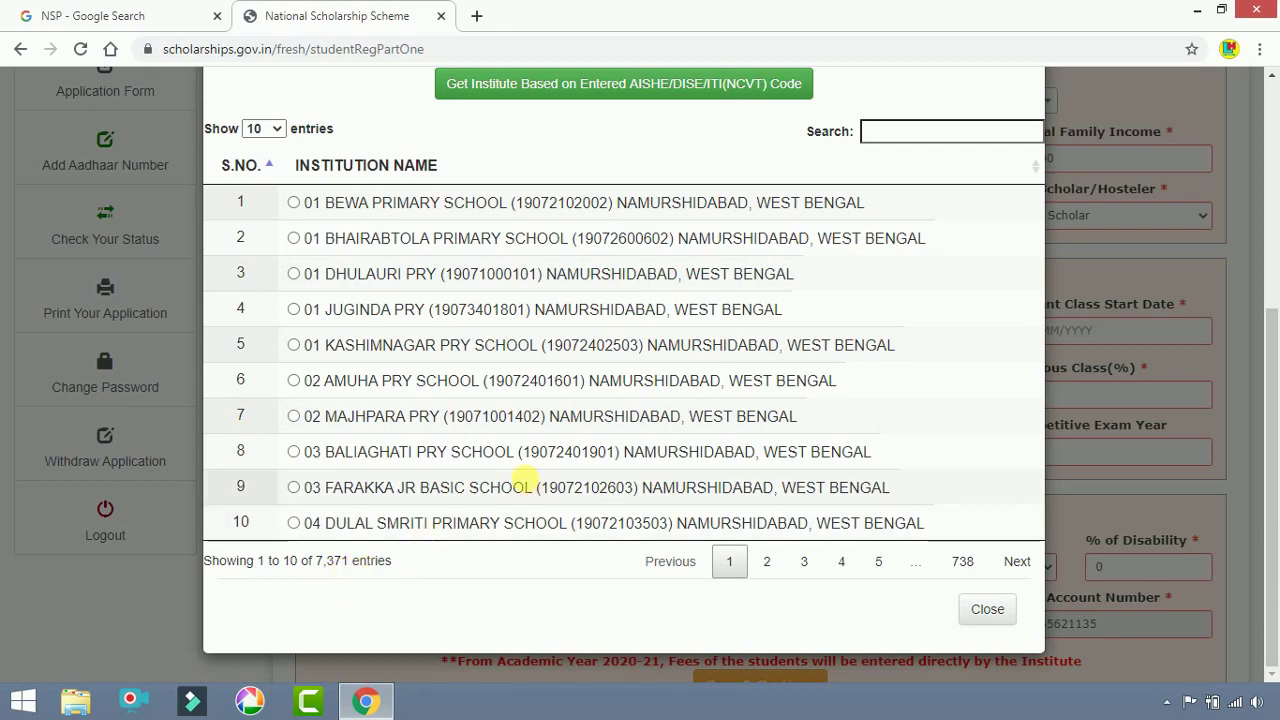
scroll(524, 486, up, 2)
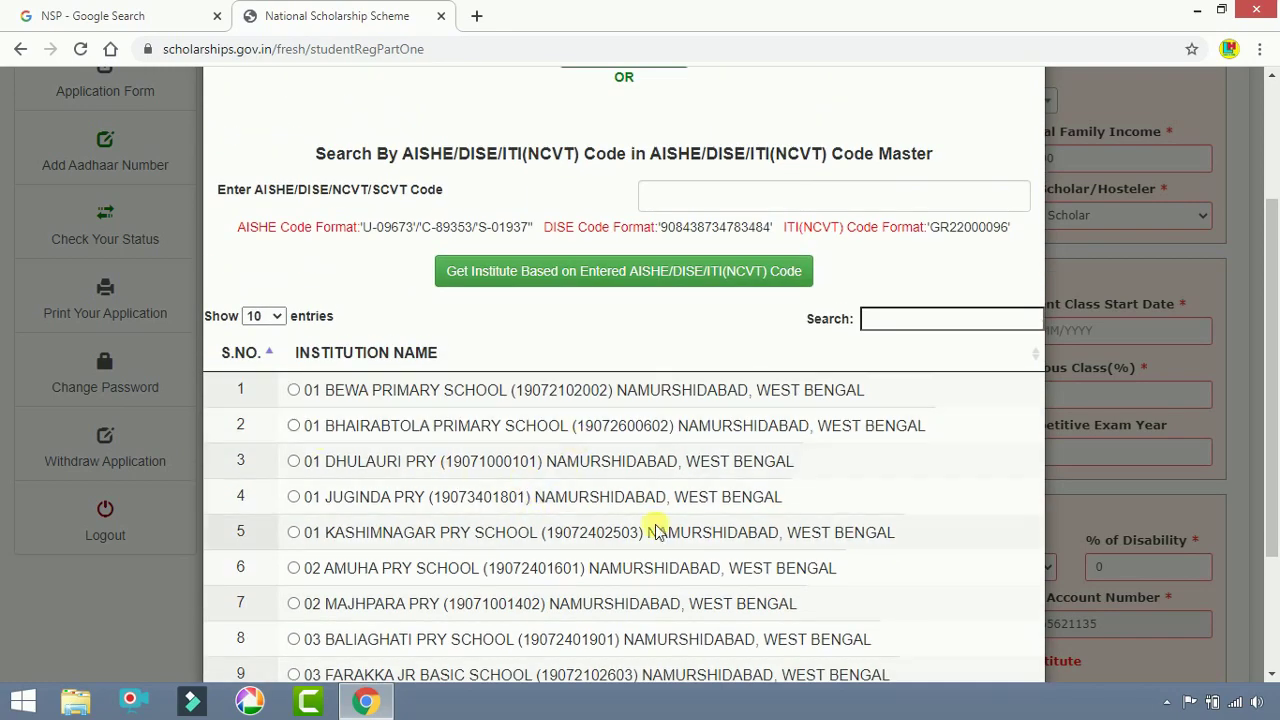
Step: Search for NOWDA HIGH SCHOOL and select it as the institute
click(900, 326)
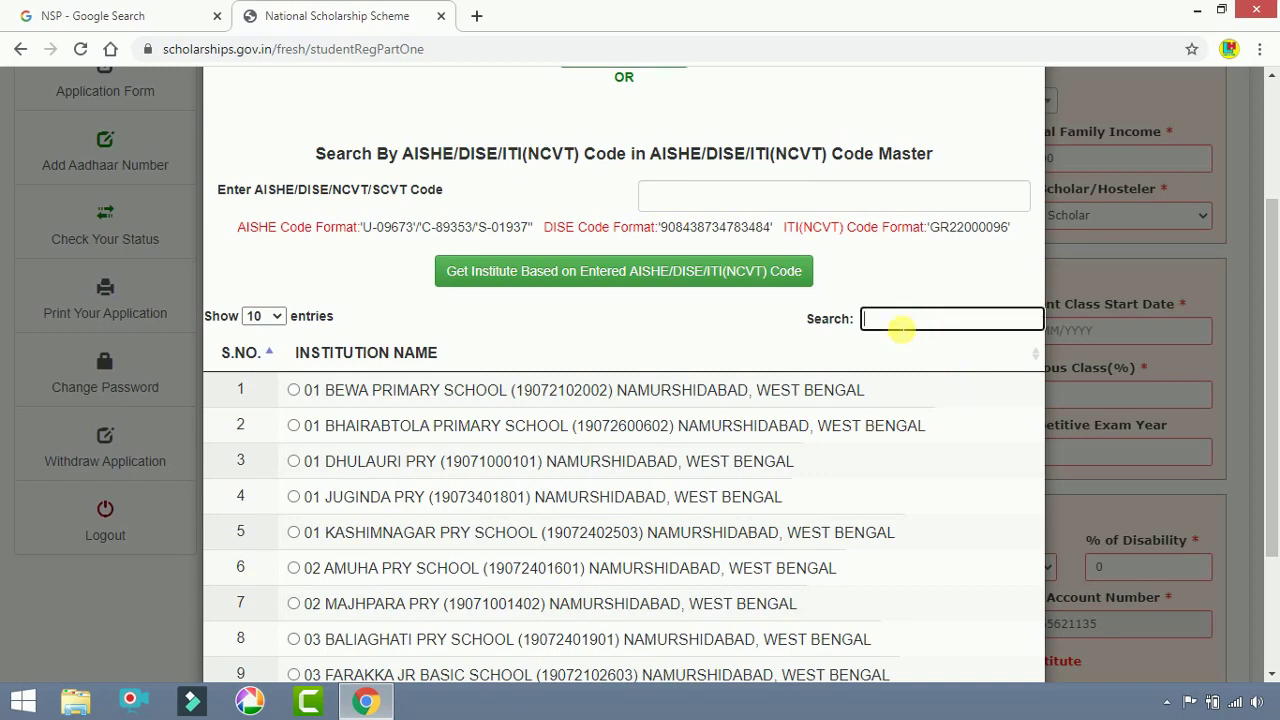
text(NO)
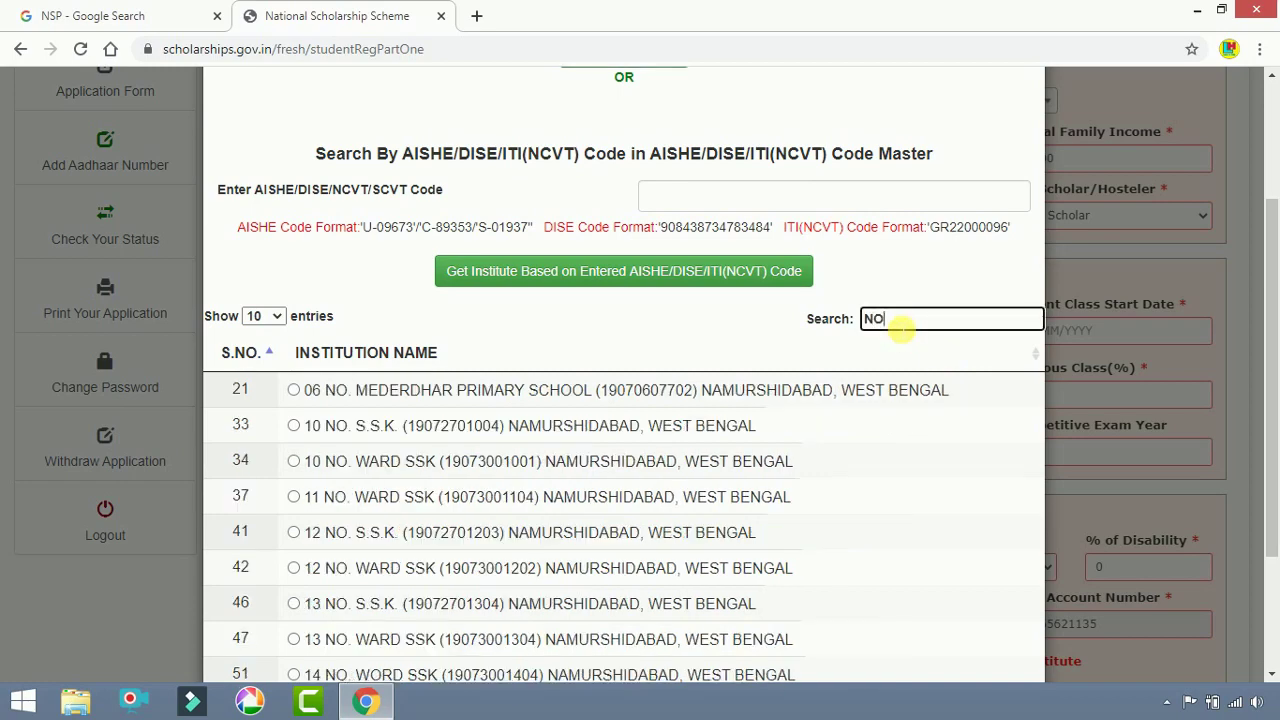
text(WDA HI)
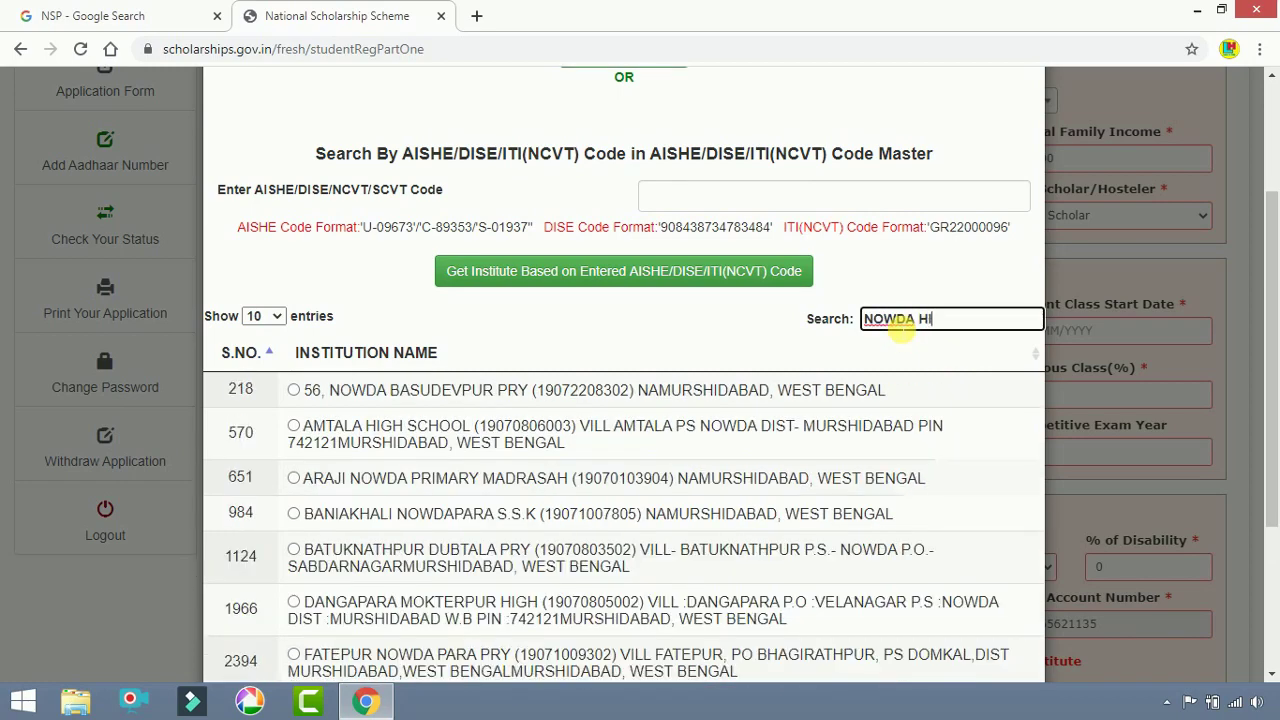
text(GH SCHOOL)
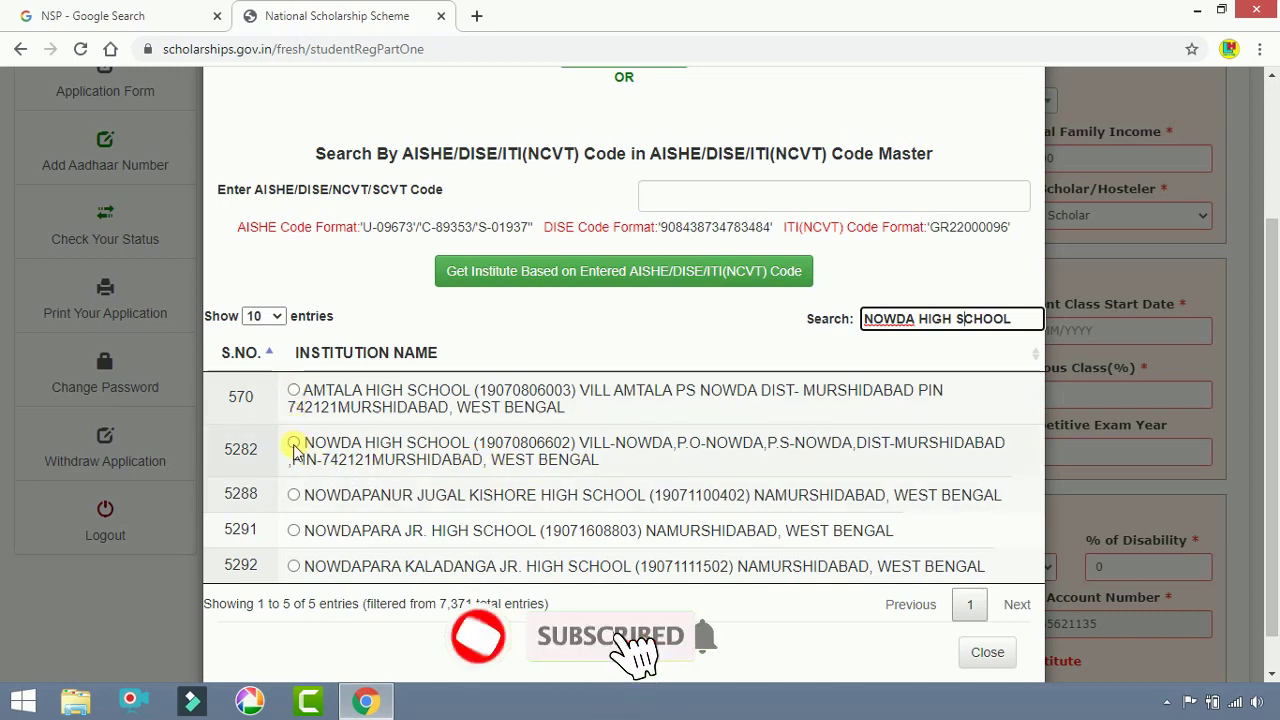
click(293, 444)
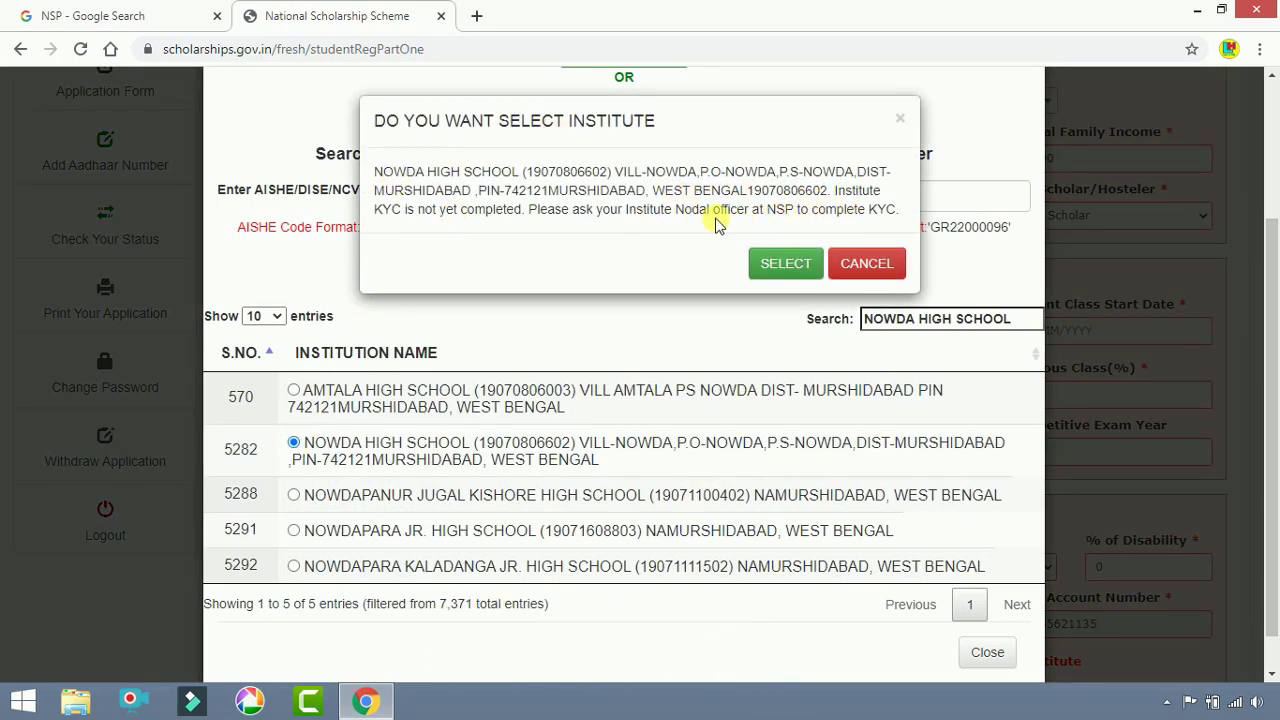
click(775, 263)
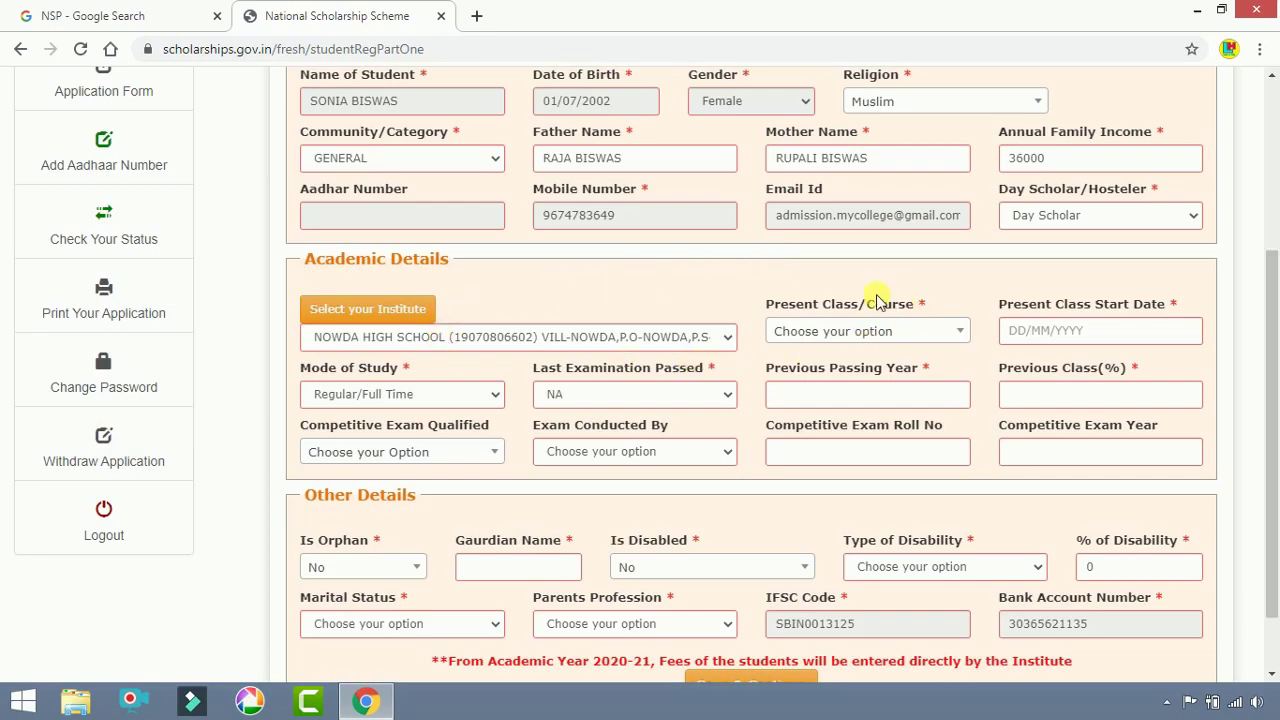
Step: Set present class to X with class start date 02/01/2020
click(949, 331)
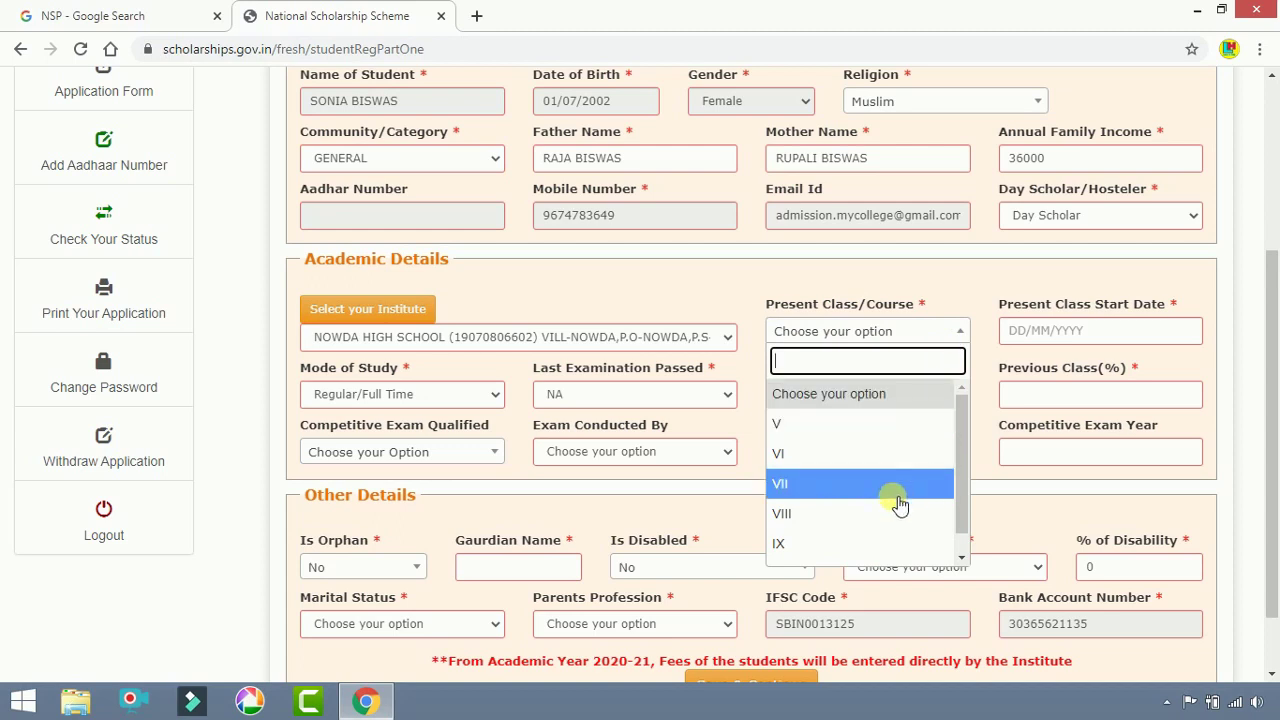
click(823, 545)
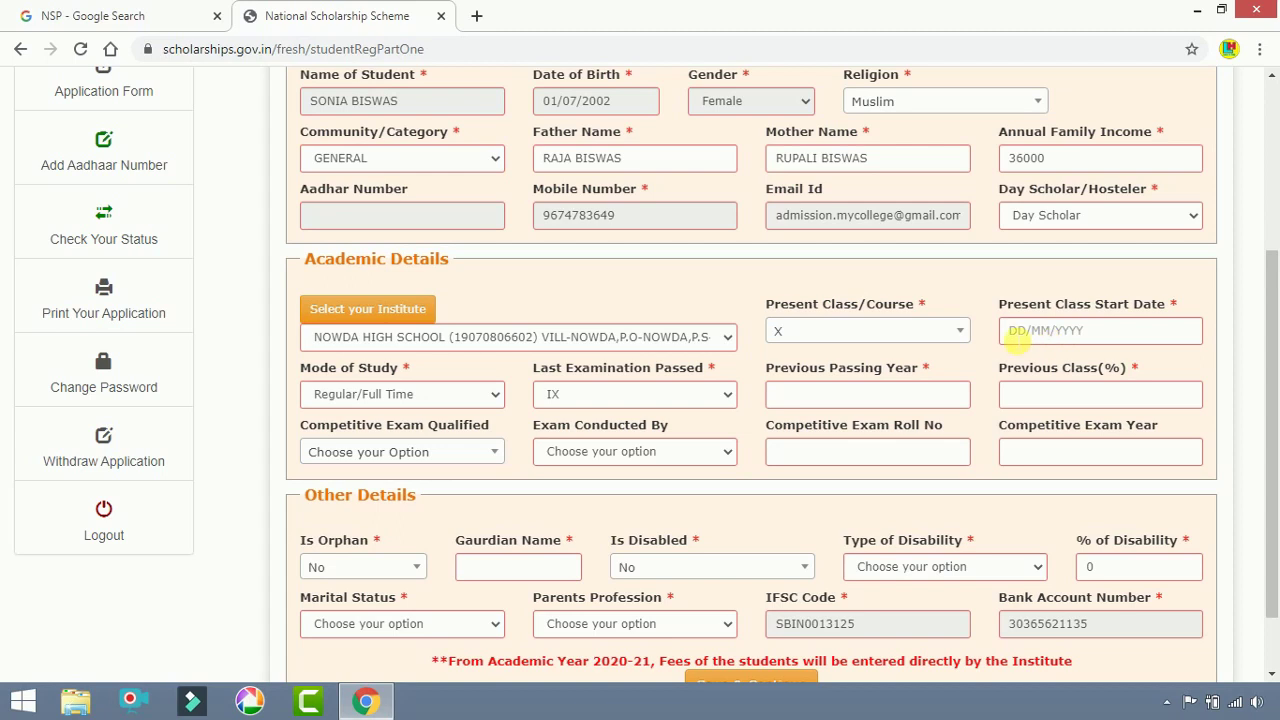
click(1030, 334)
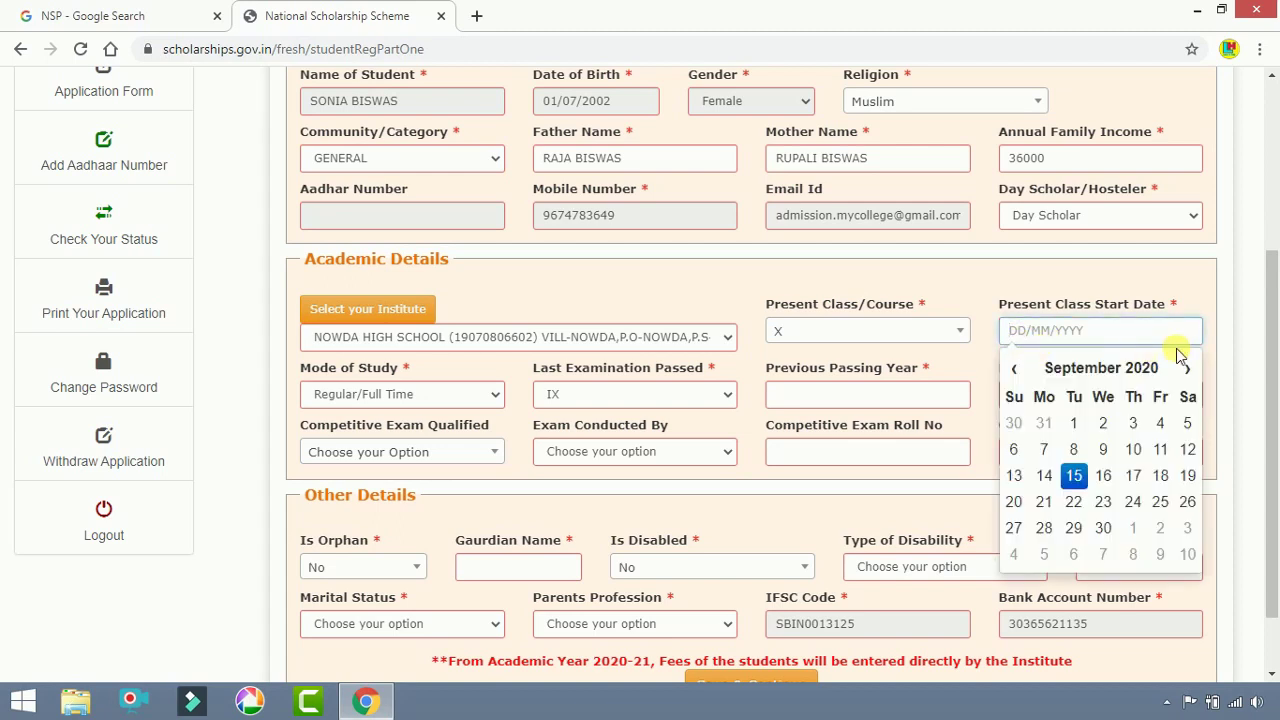
click(1086, 368)
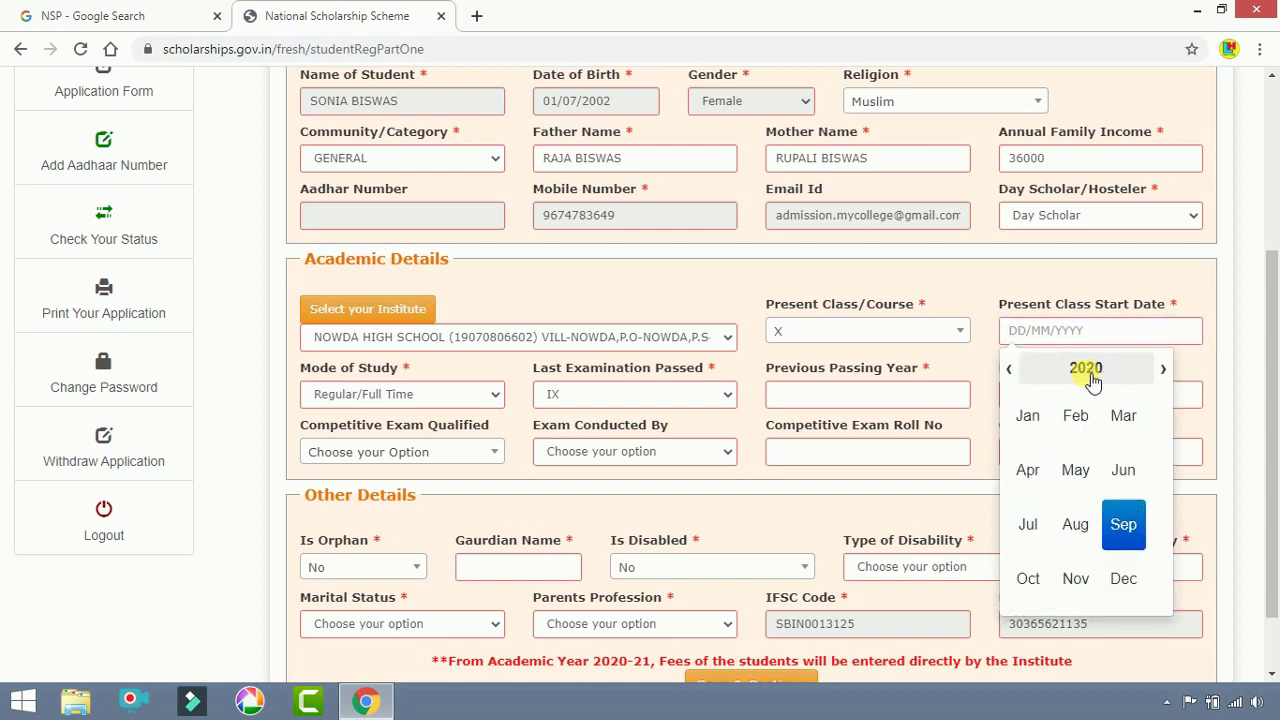
click(1040, 418)
click(1144, 426)
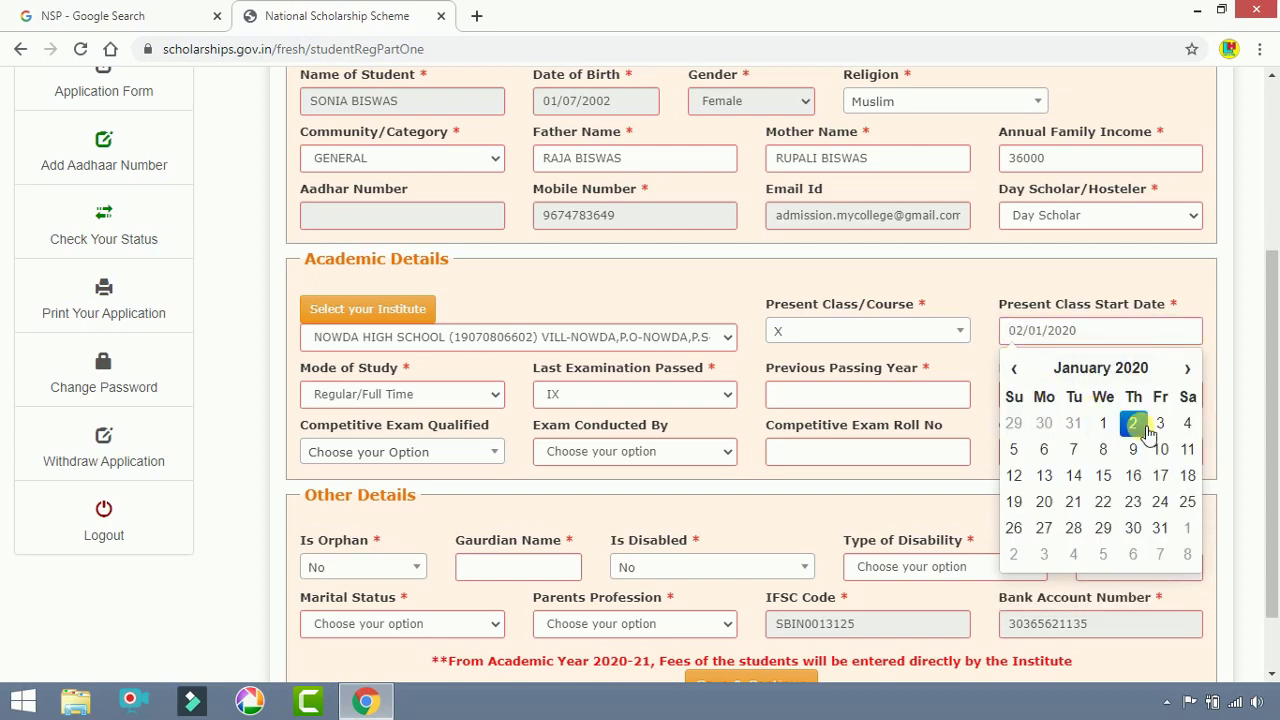
click(1180, 340)
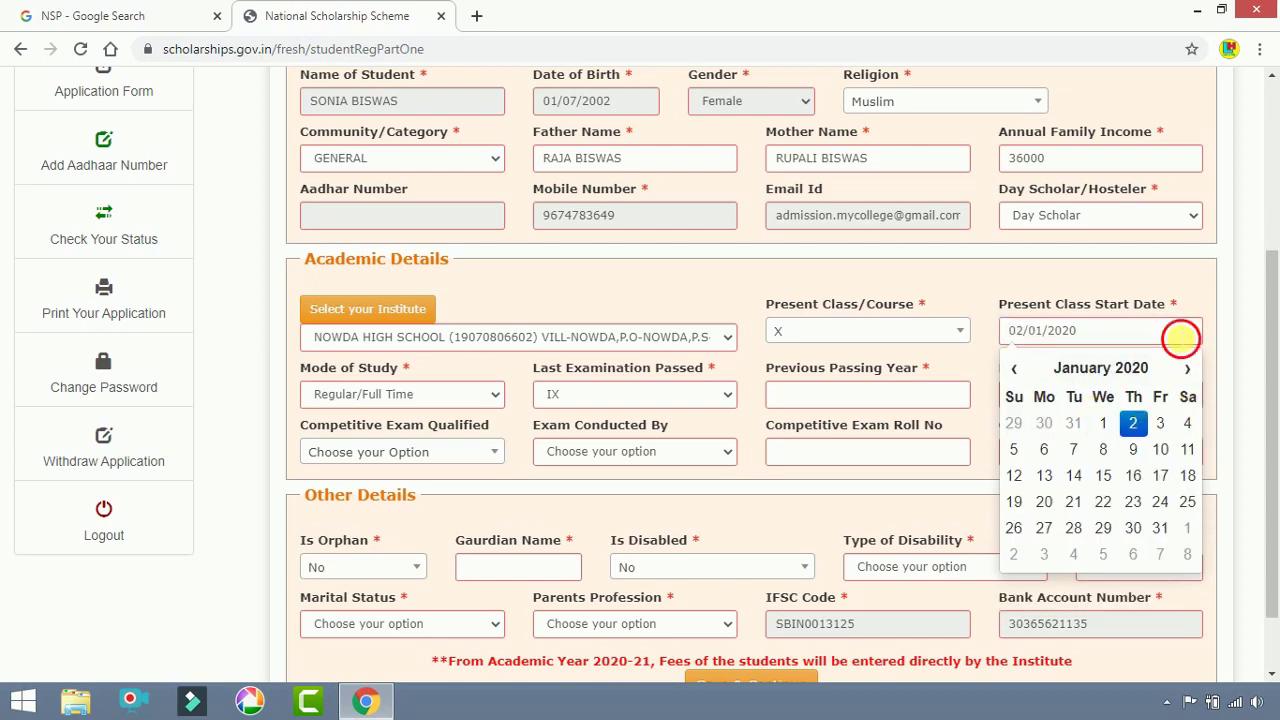
Step: Keep Regular/Full Time study mode and fill previous class year and percentage
click(403, 394)
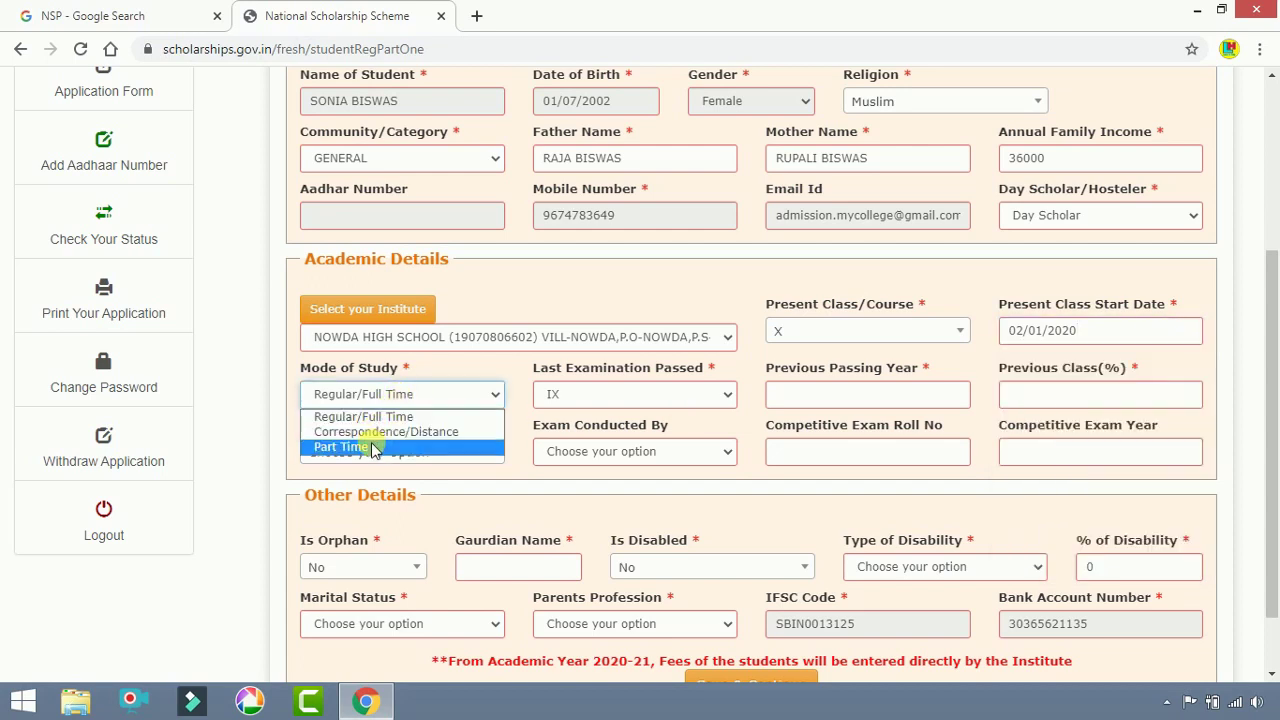
click(383, 416)
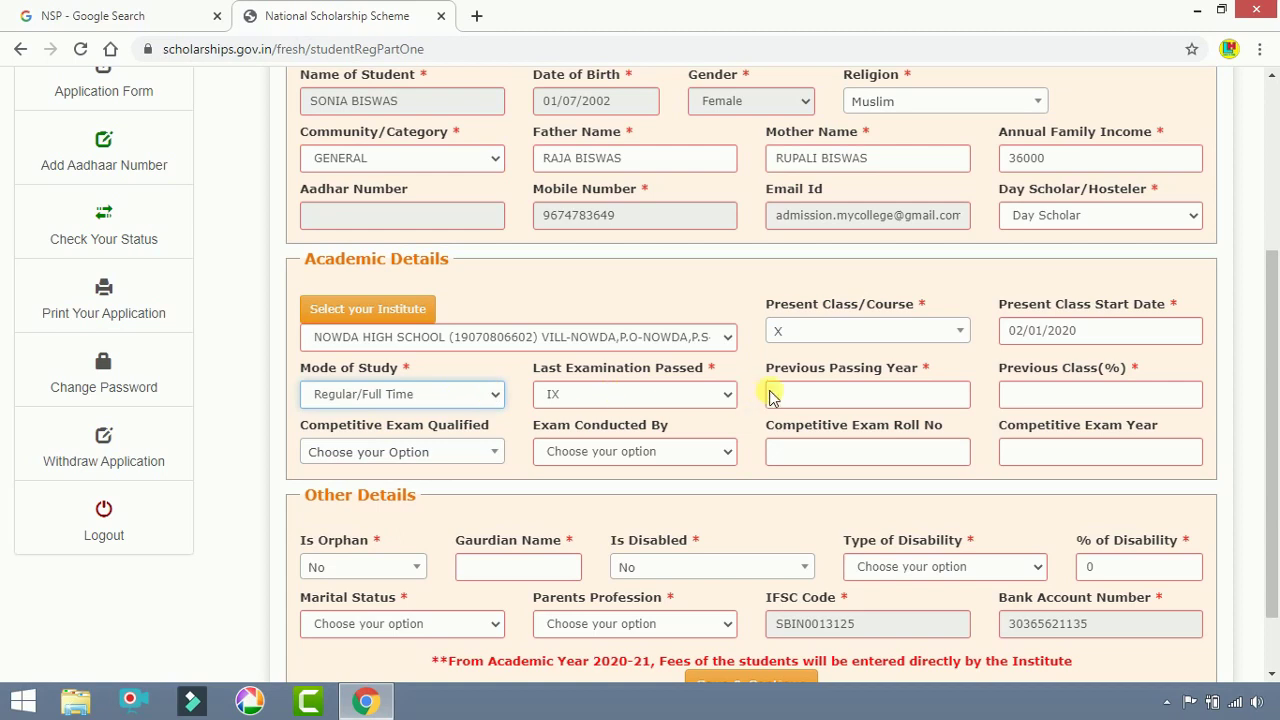
click(866, 404)
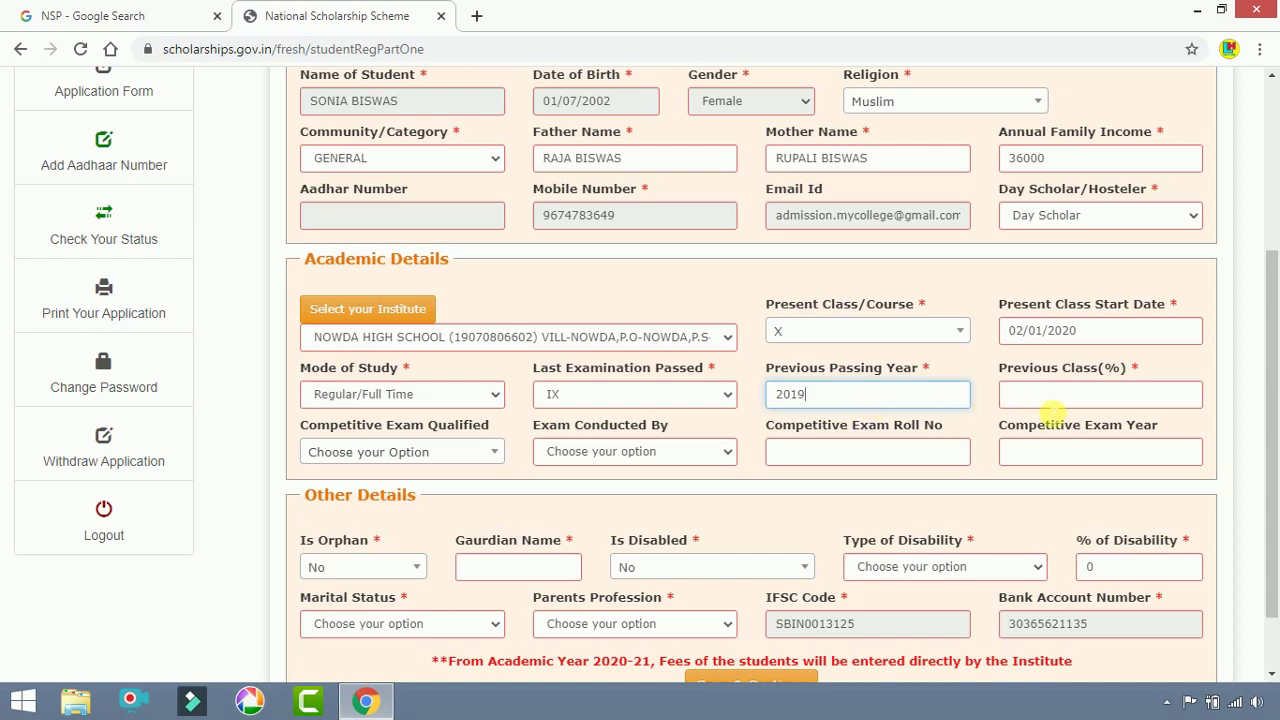
click(1063, 405)
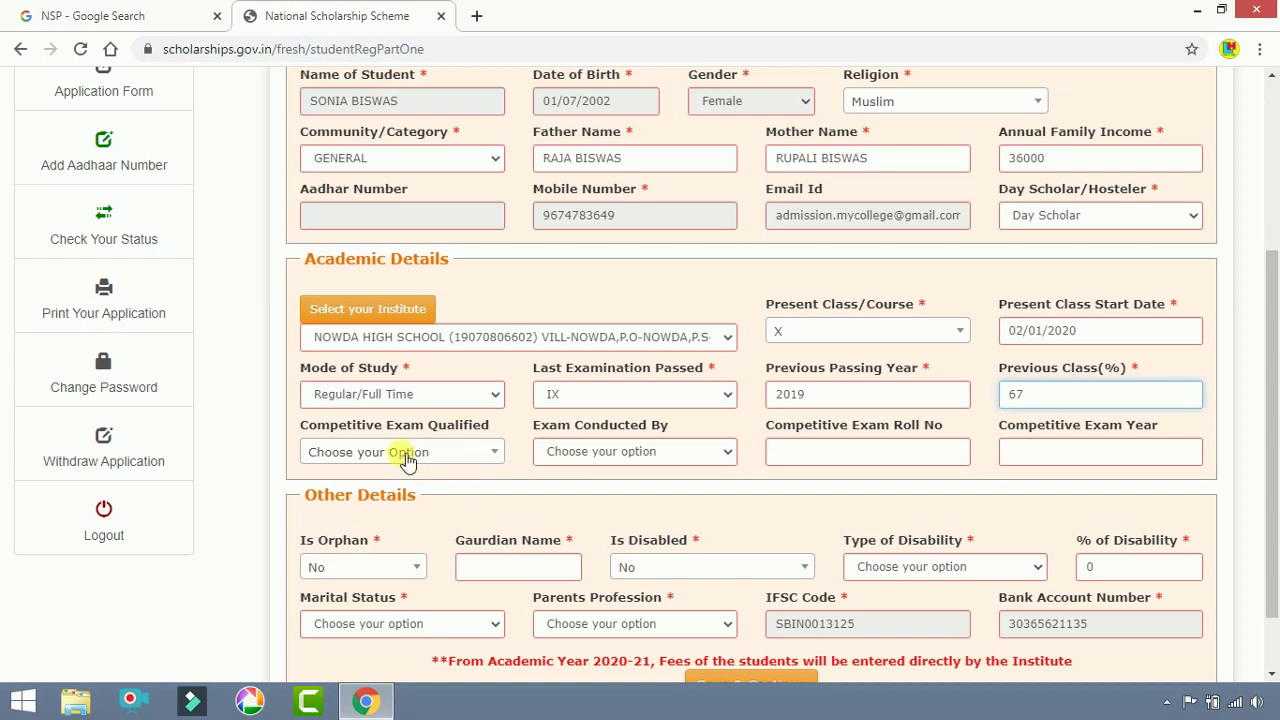
Step: Leave Competitive Exam Qualified unset and choose WEST BENGAL for Exam Conducted By
click(486, 455)
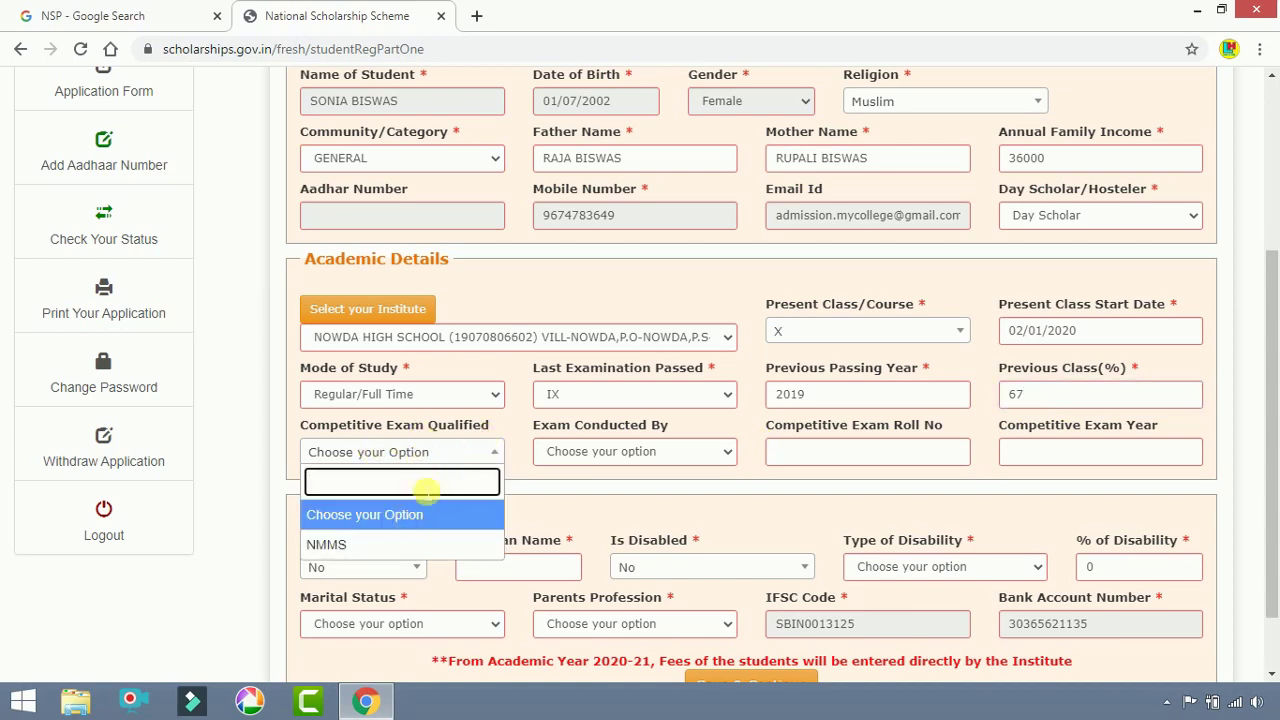
click(415, 514)
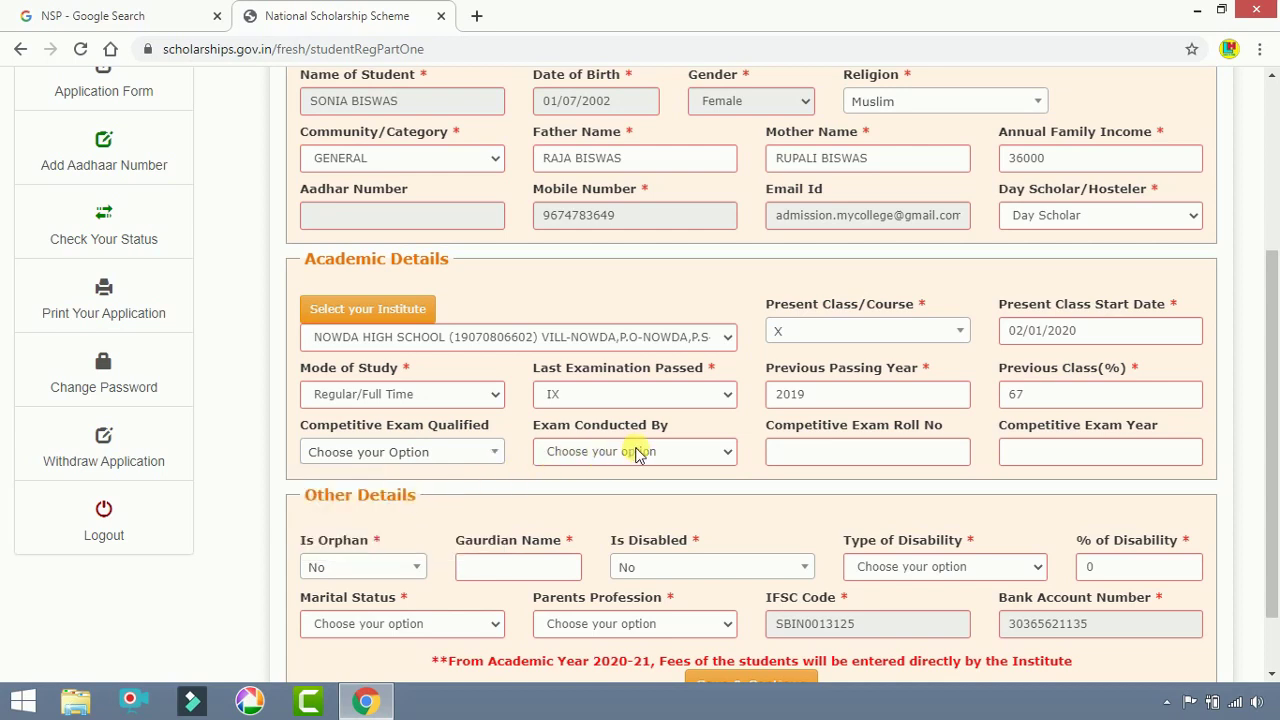
click(713, 455)
scroll(709, 380, down, 5)
click(694, 433)
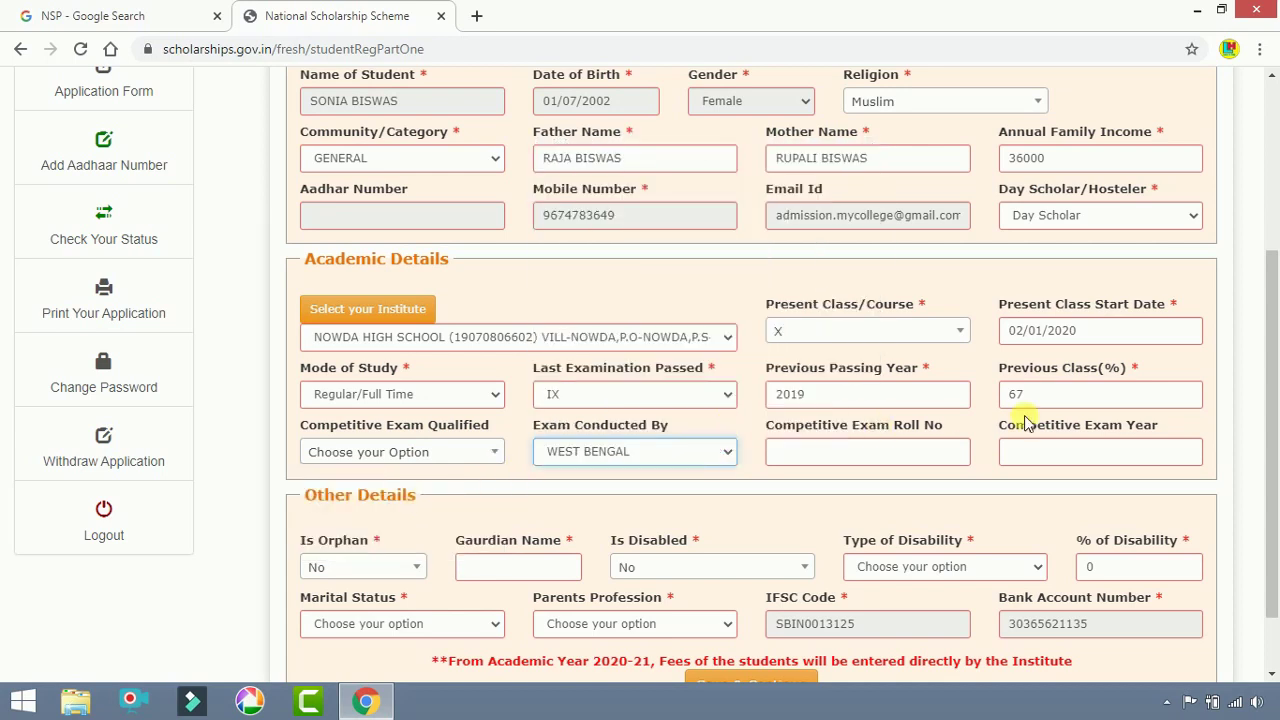
scroll(788, 460, down, 1)
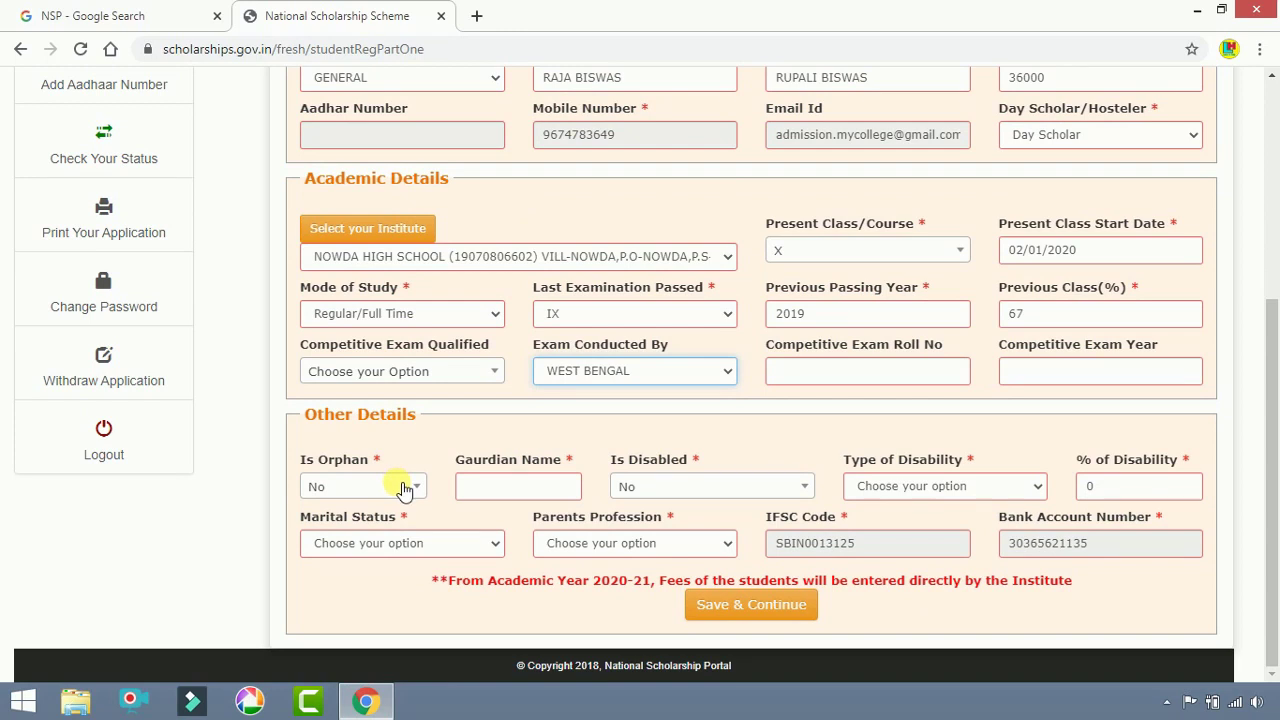
Step: Mark the student as not an orphan and enter the guardian's name
click(404, 490)
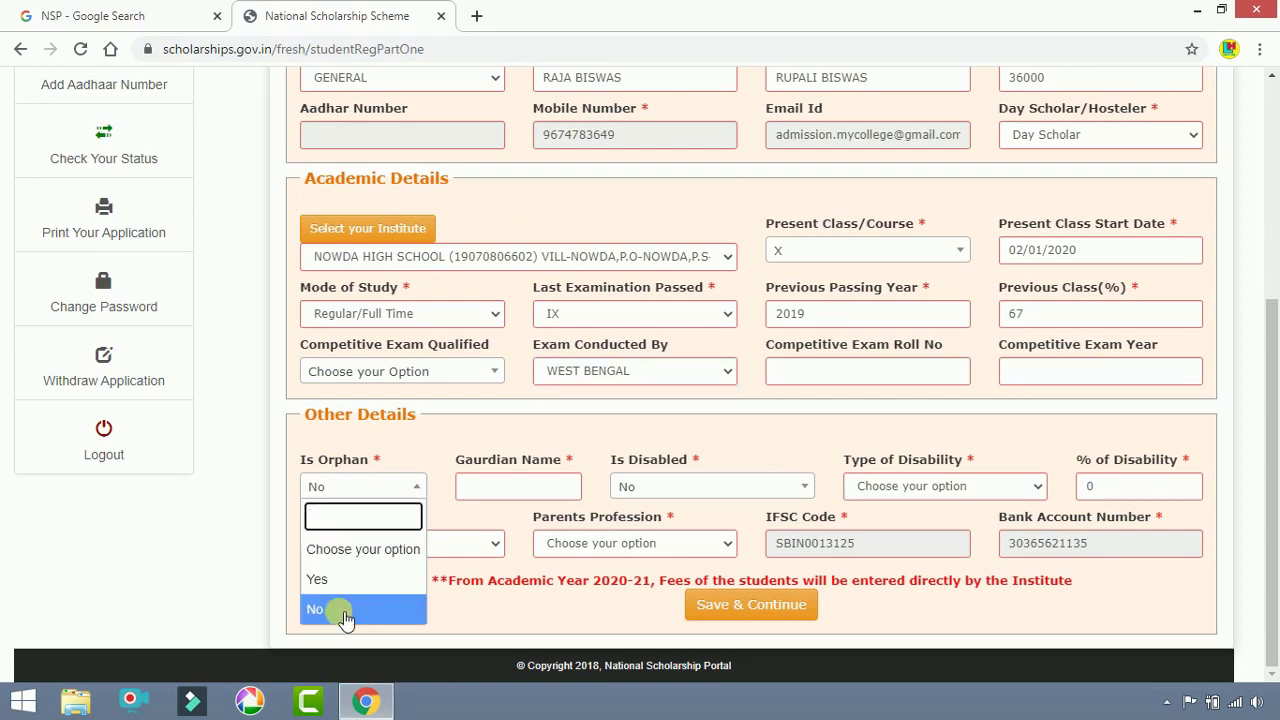
click(329, 608)
click(522, 490)
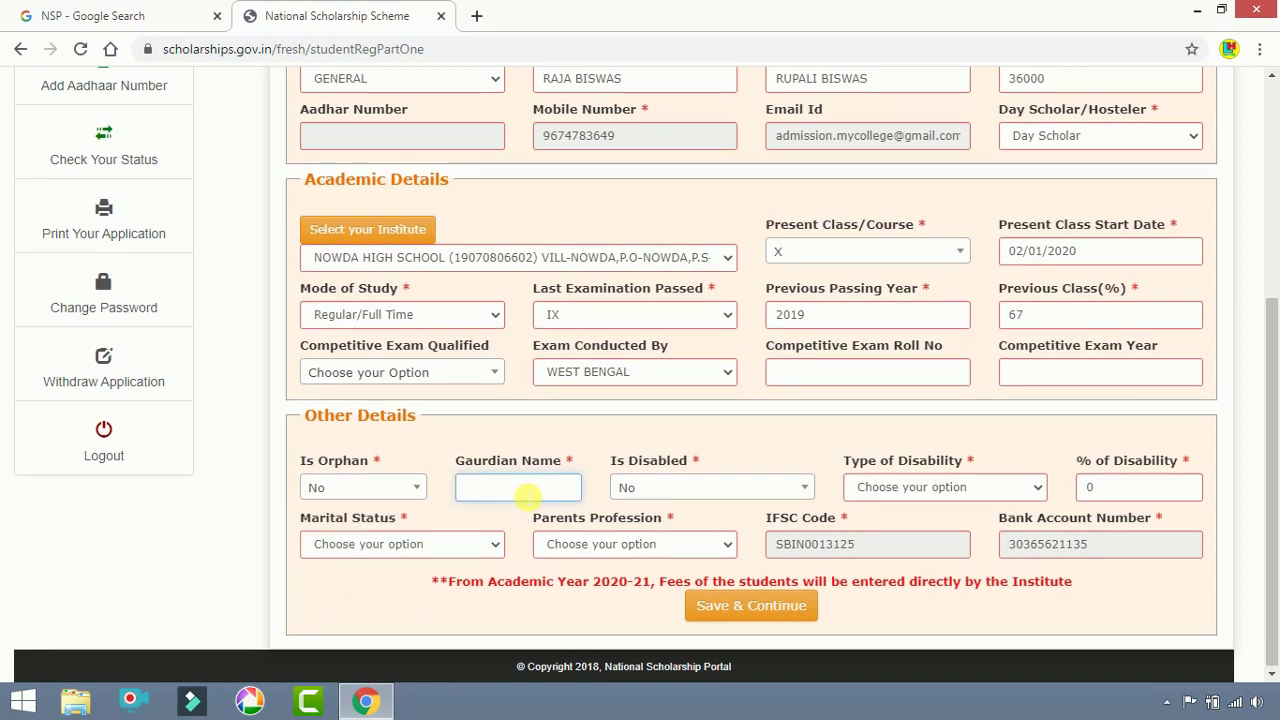
scroll(522, 495, up, 1)
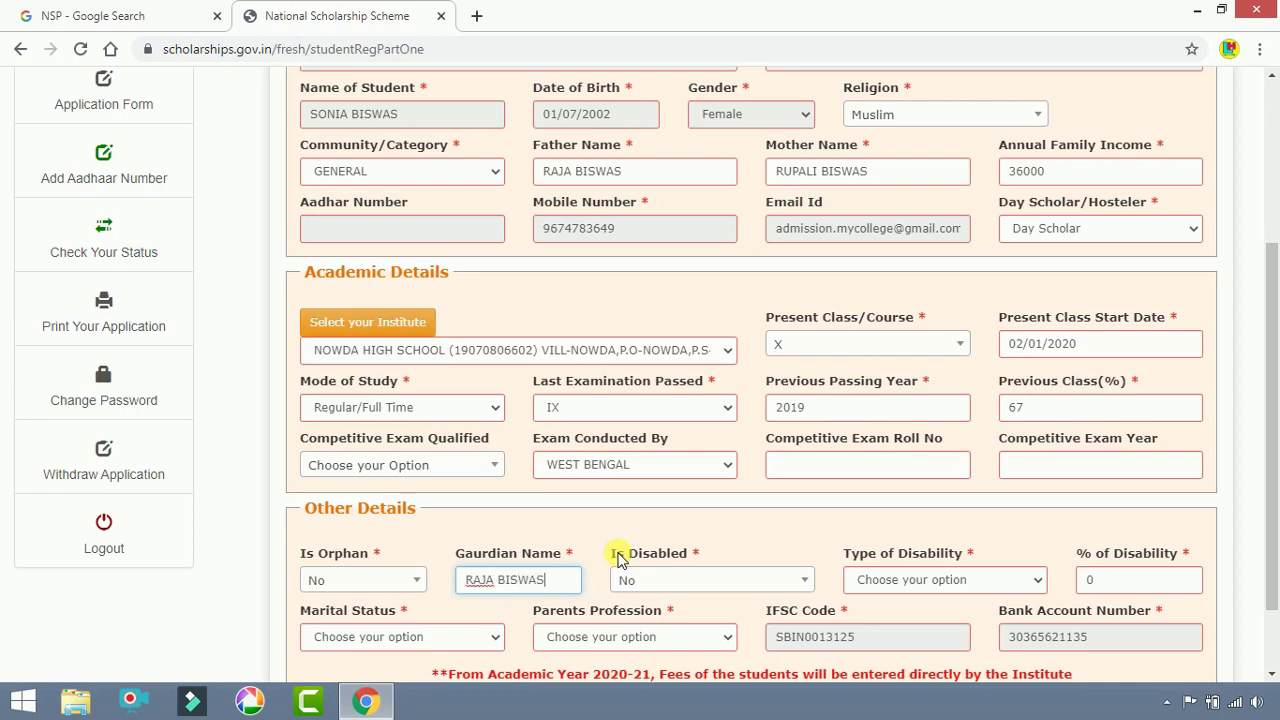
scroll(766, 546, down, 1)
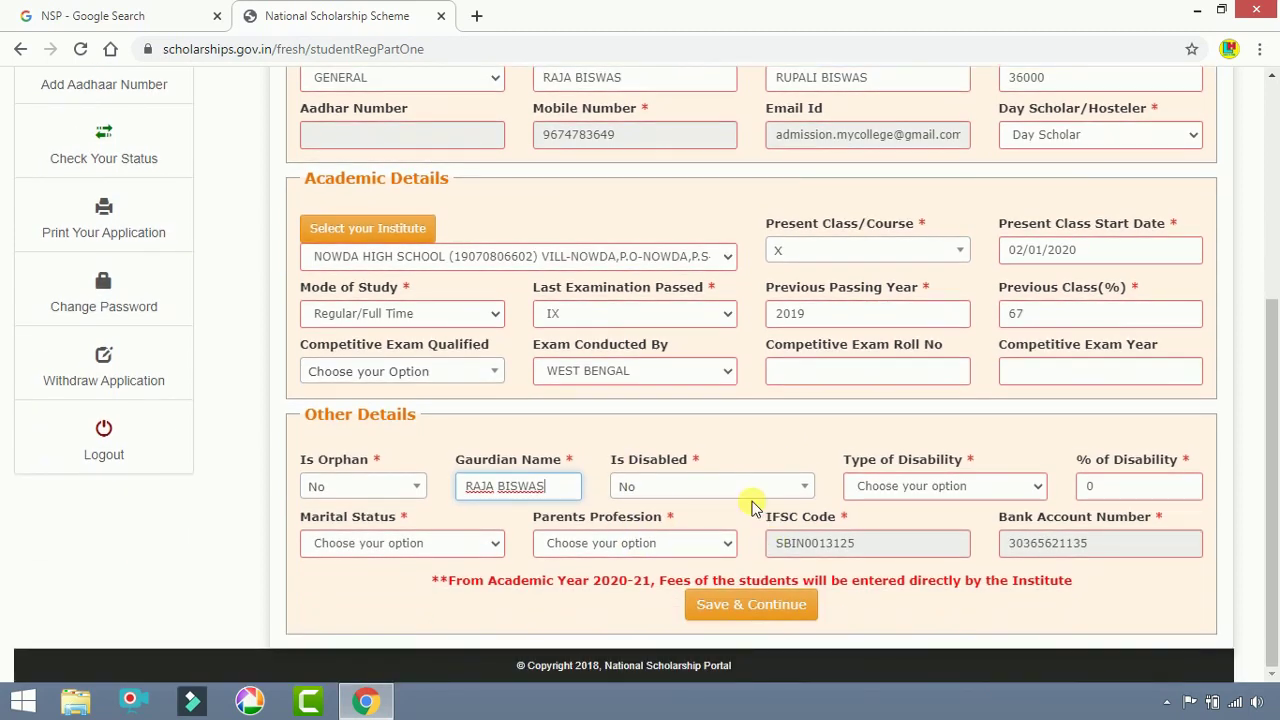
Step: Mark the student as not disabled, leaving the disability type unset
click(808, 487)
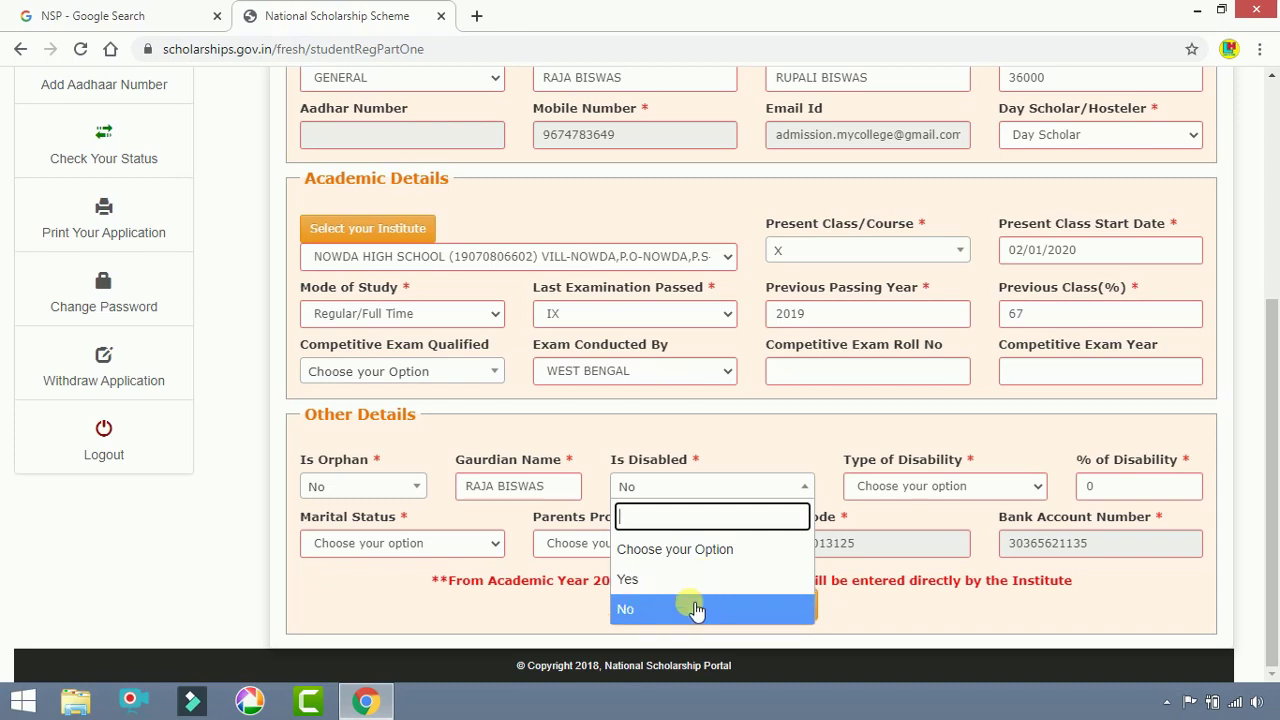
click(700, 608)
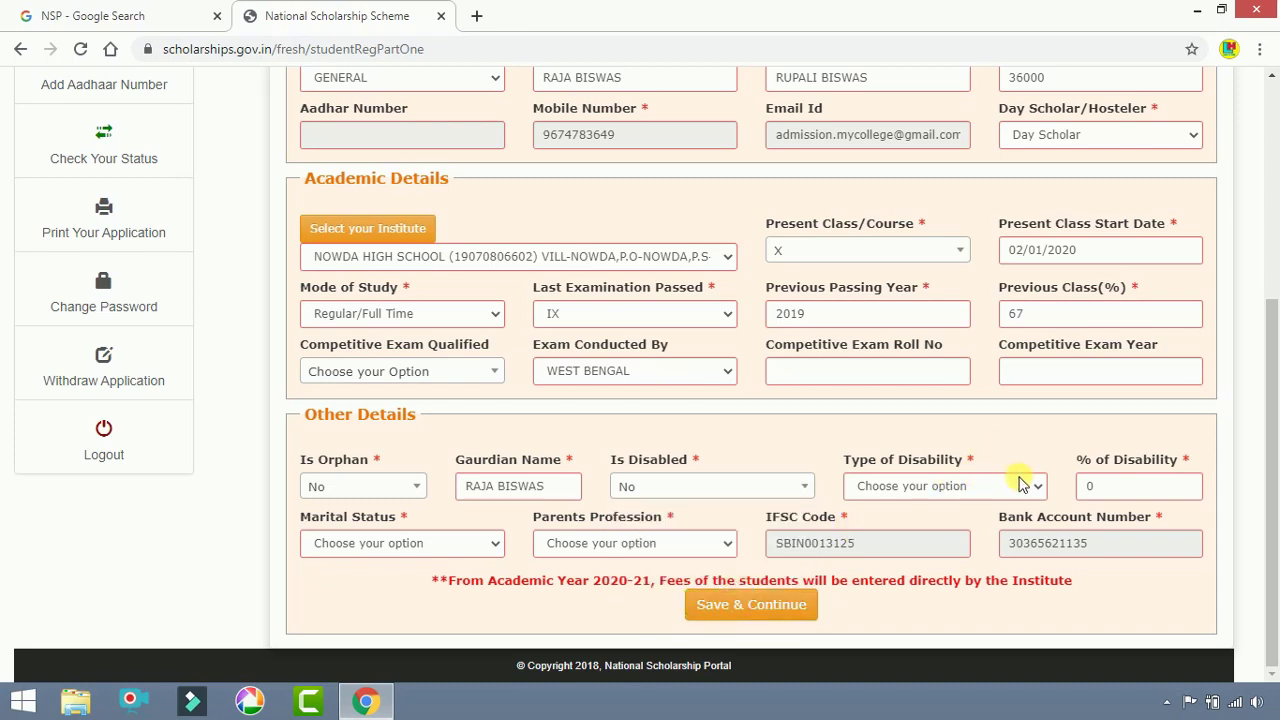
click(1020, 489)
click(1015, 487)
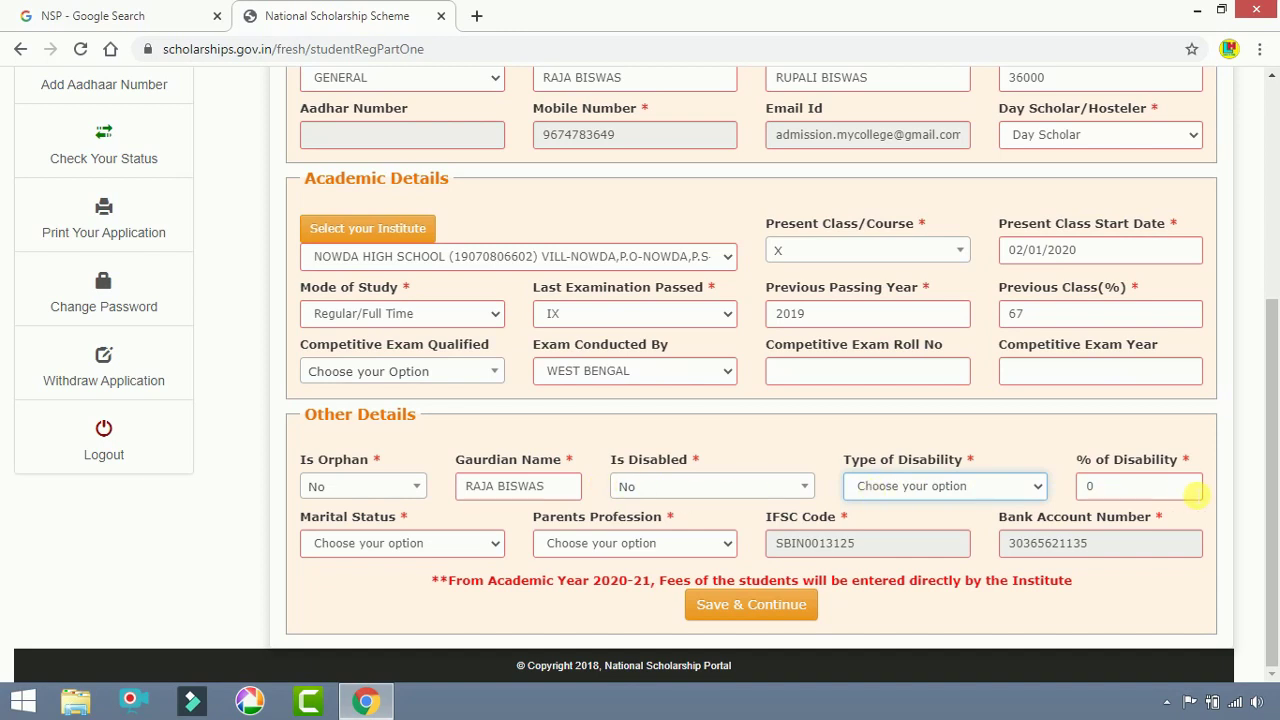
Step: Set marital status to Un Married and parents' profession to Others
click(437, 549)
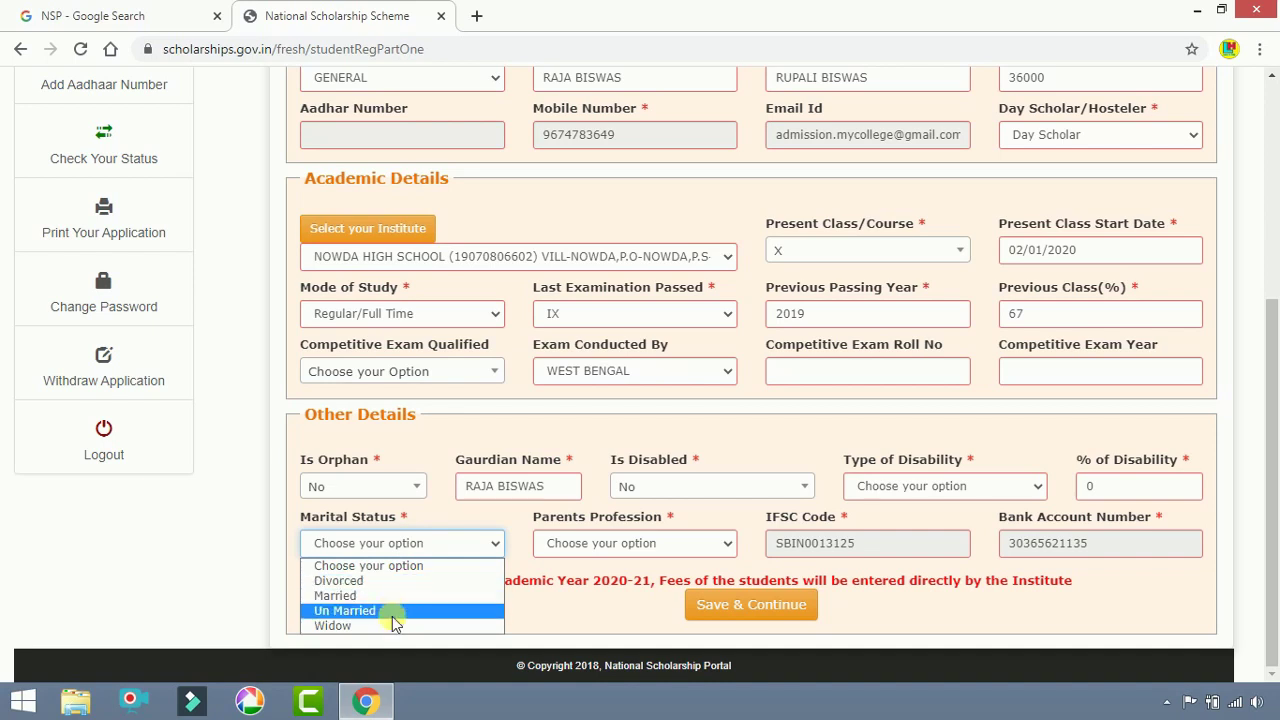
click(352, 611)
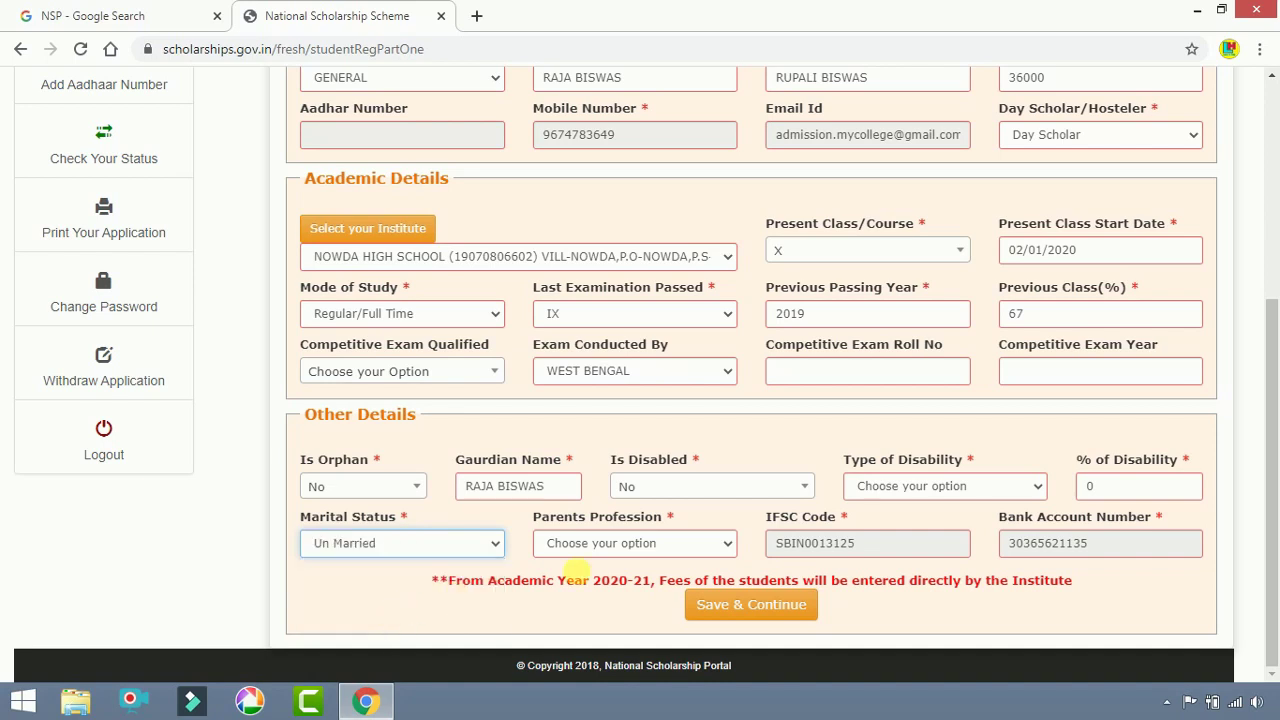
click(640, 545)
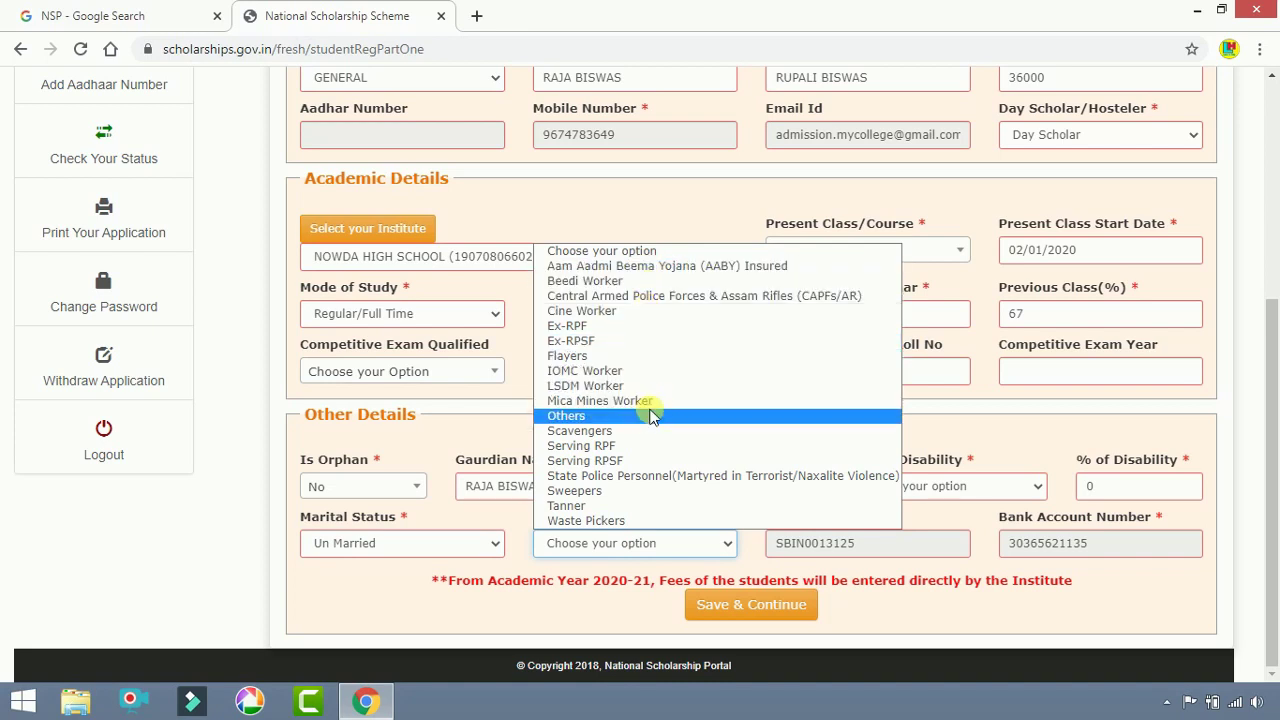
click(652, 416)
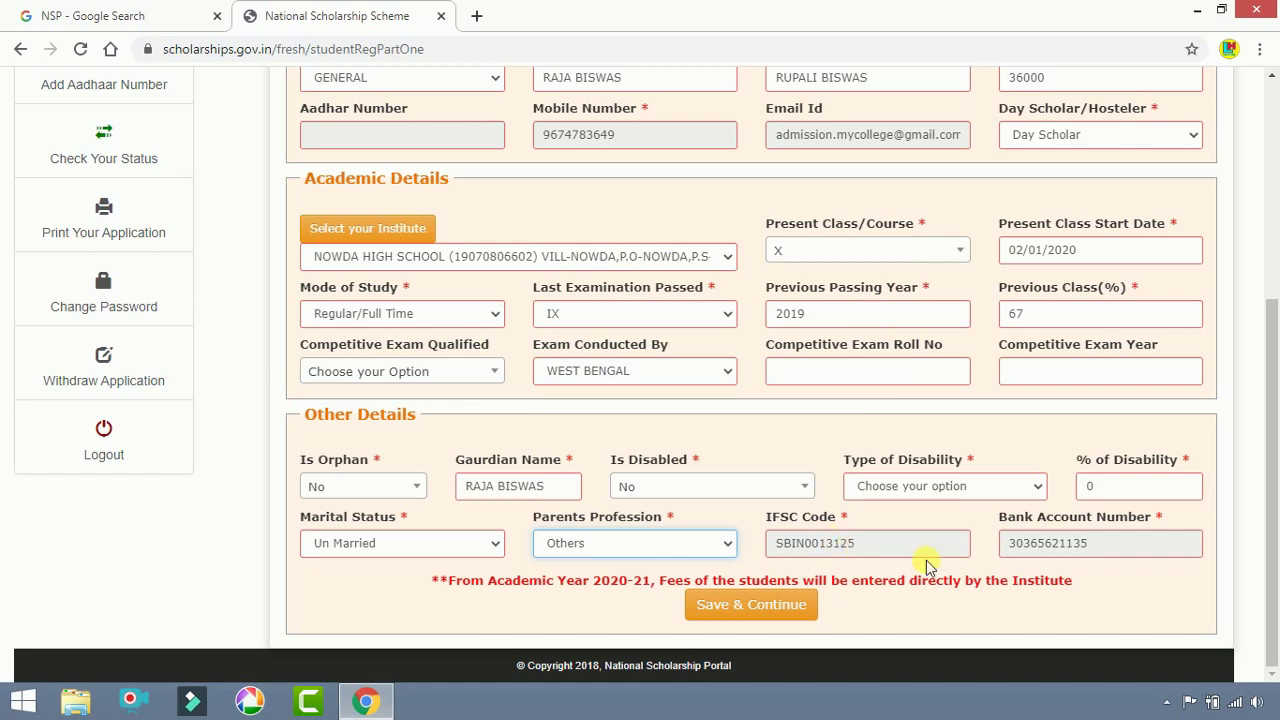
Step: Save the first part of the form, then choose district MURSHIDABAD and block Nawda
click(788, 606)
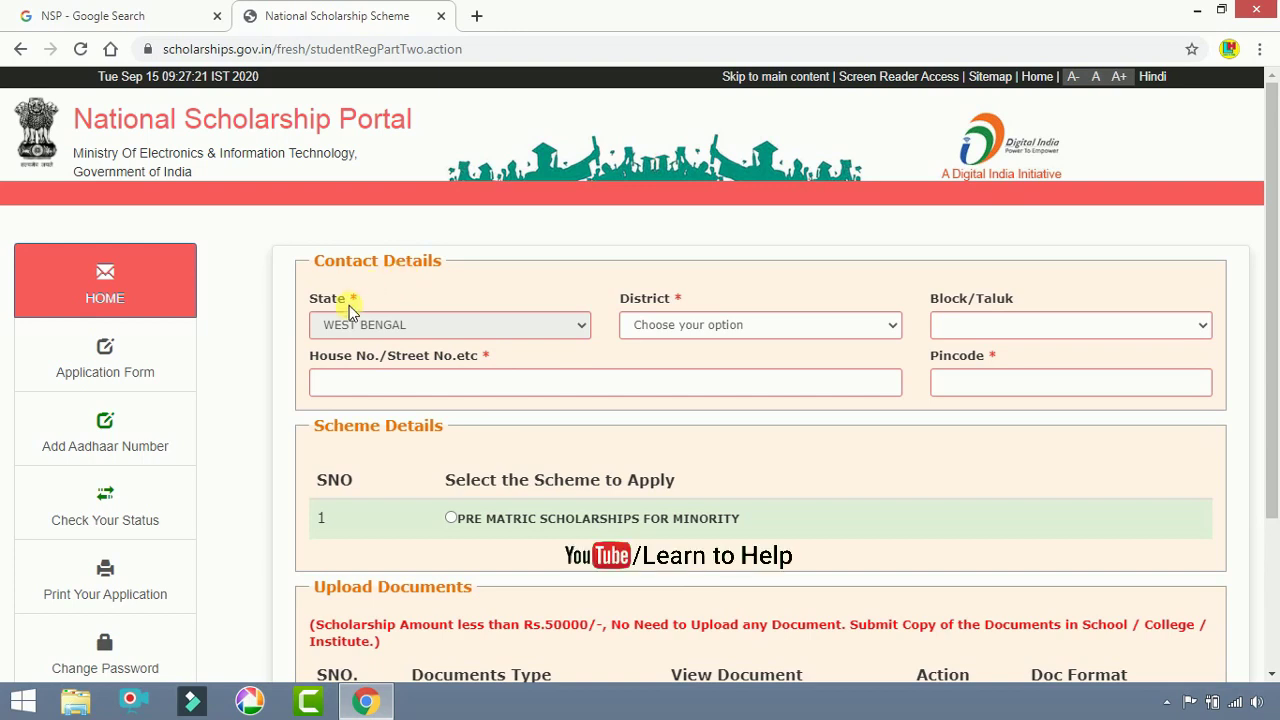
click(814, 324)
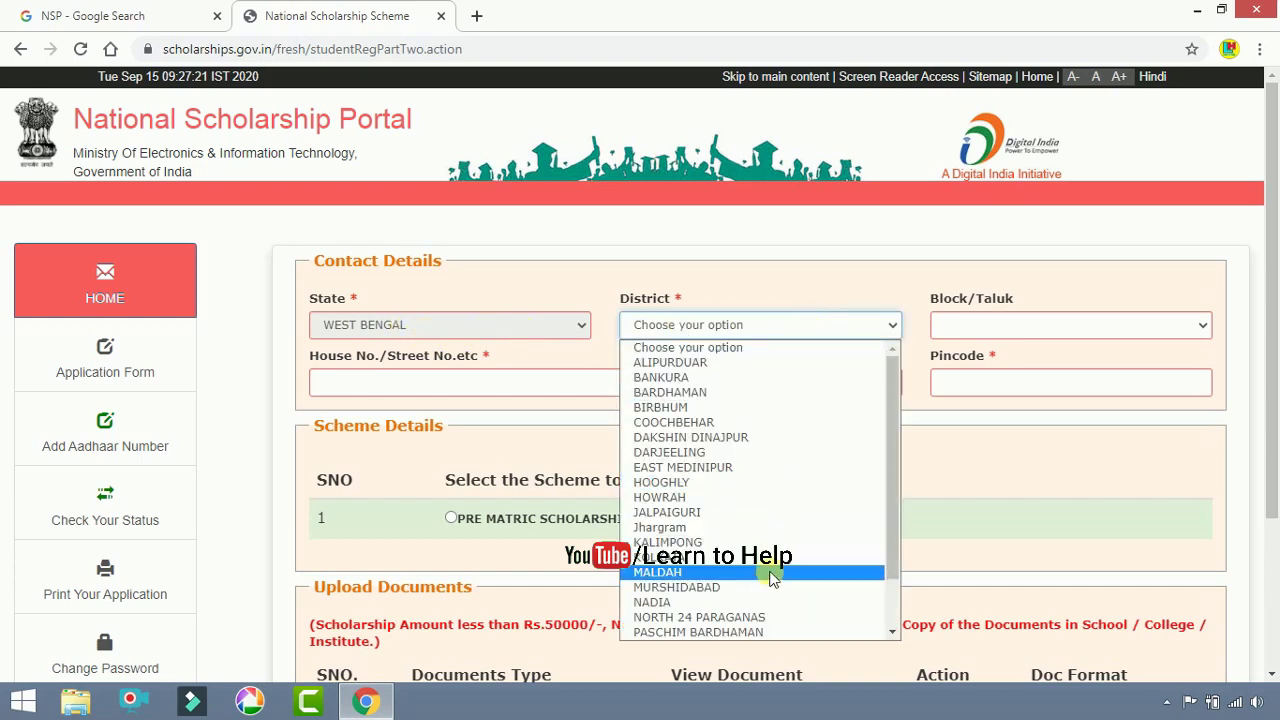
click(766, 587)
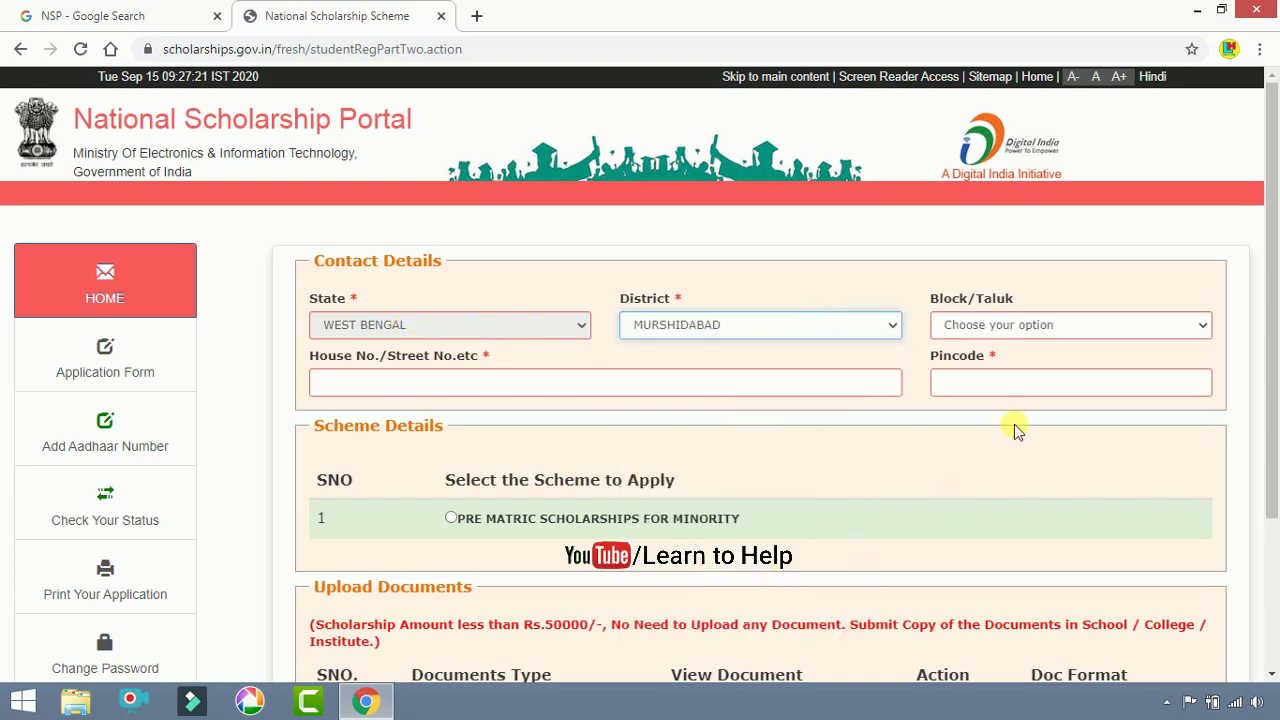
click(1034, 328)
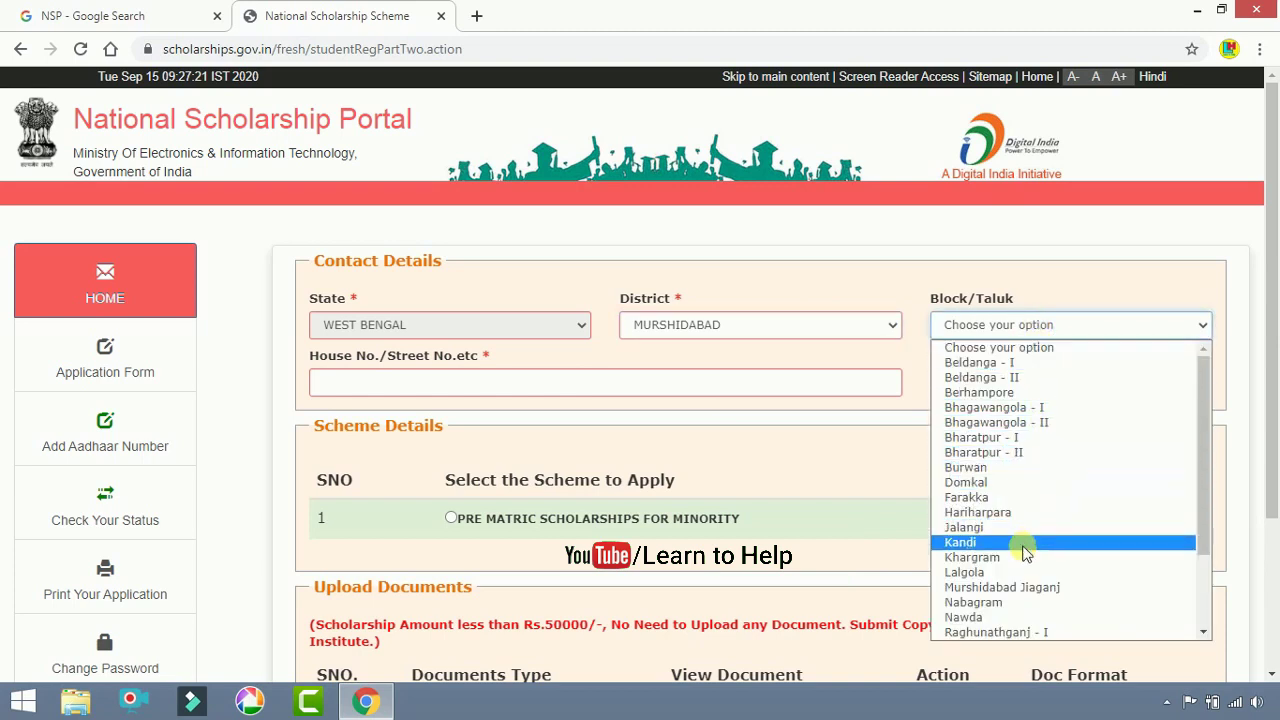
click(1012, 618)
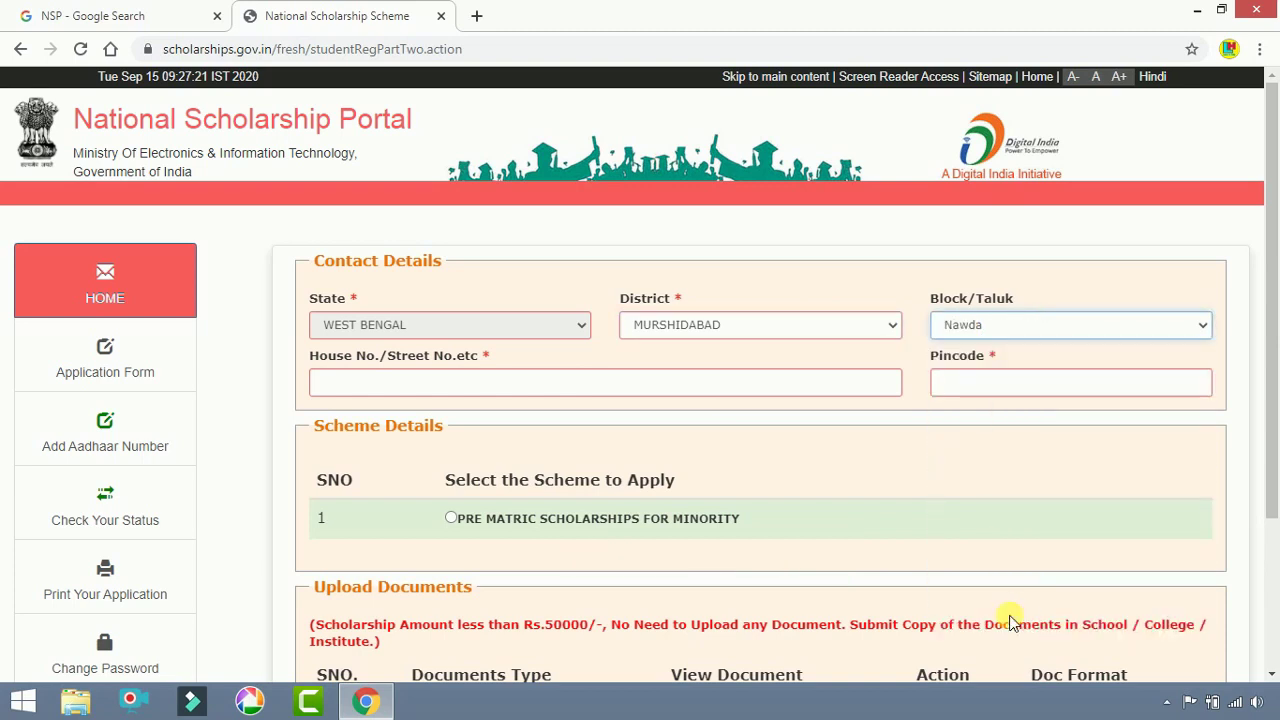
Step: Enter the house number/street address and the pincode
click(492, 388)
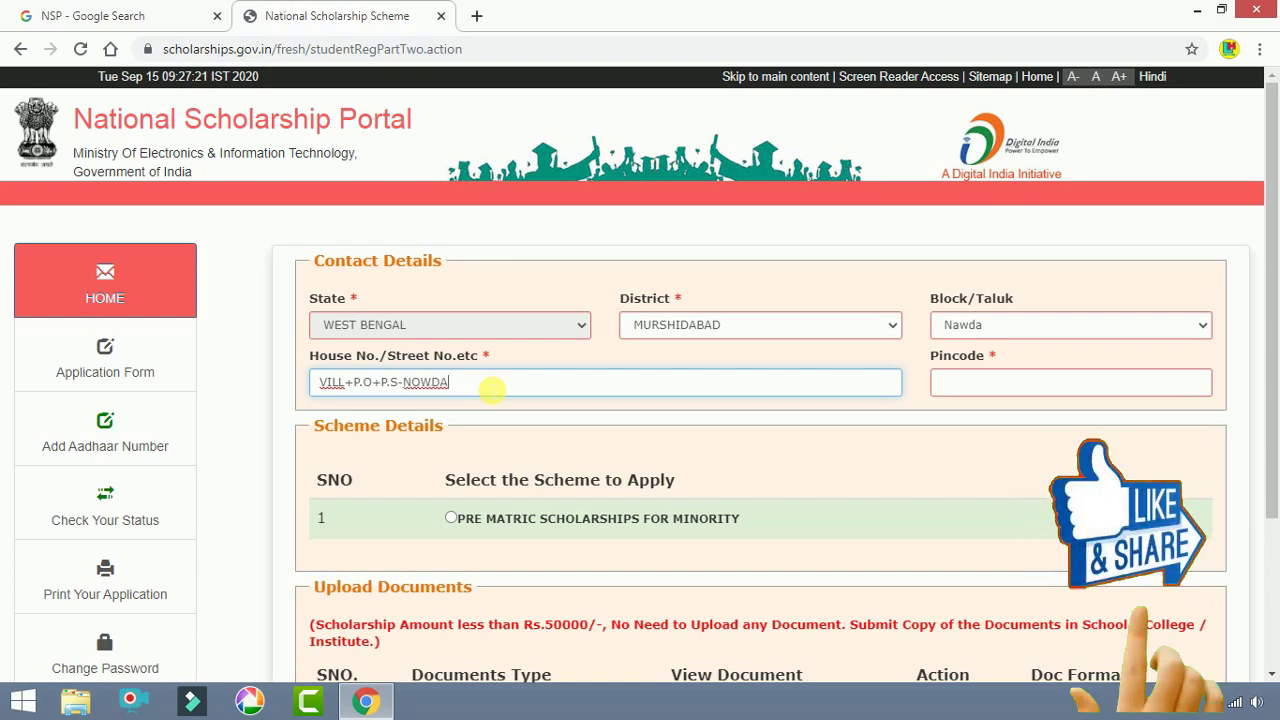
click(967, 382)
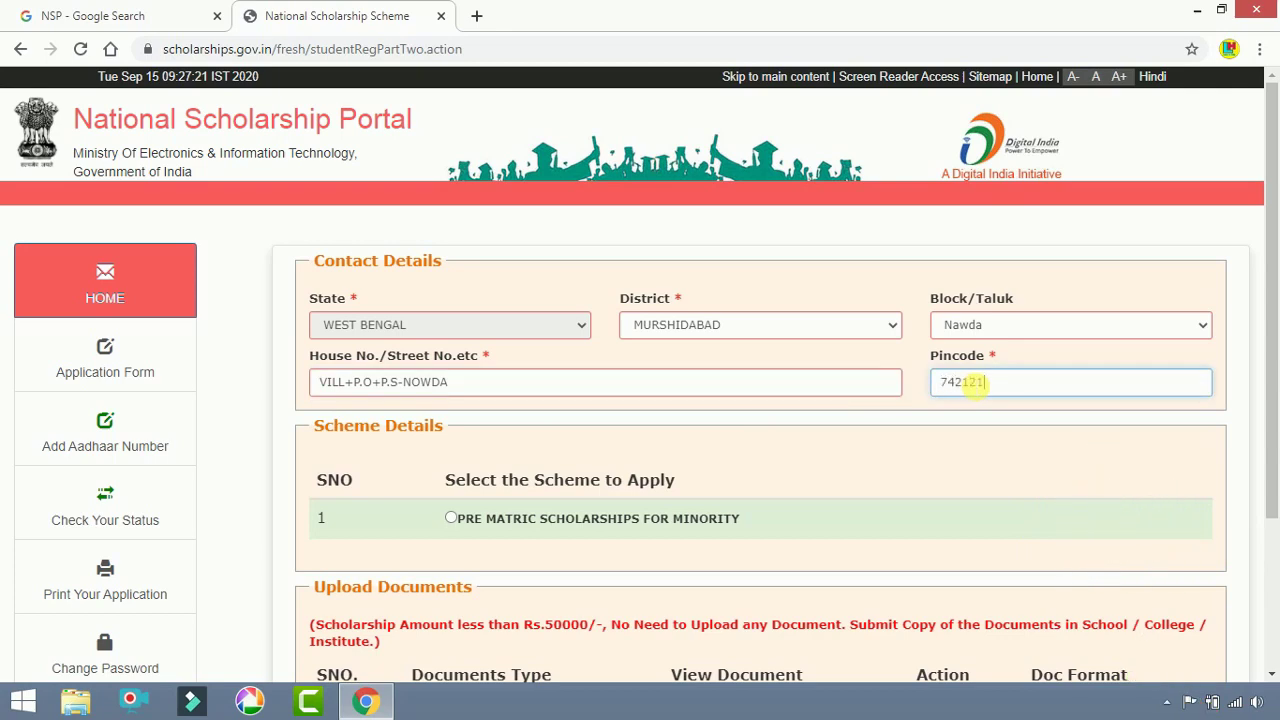
scroll(960, 380, down, 2)
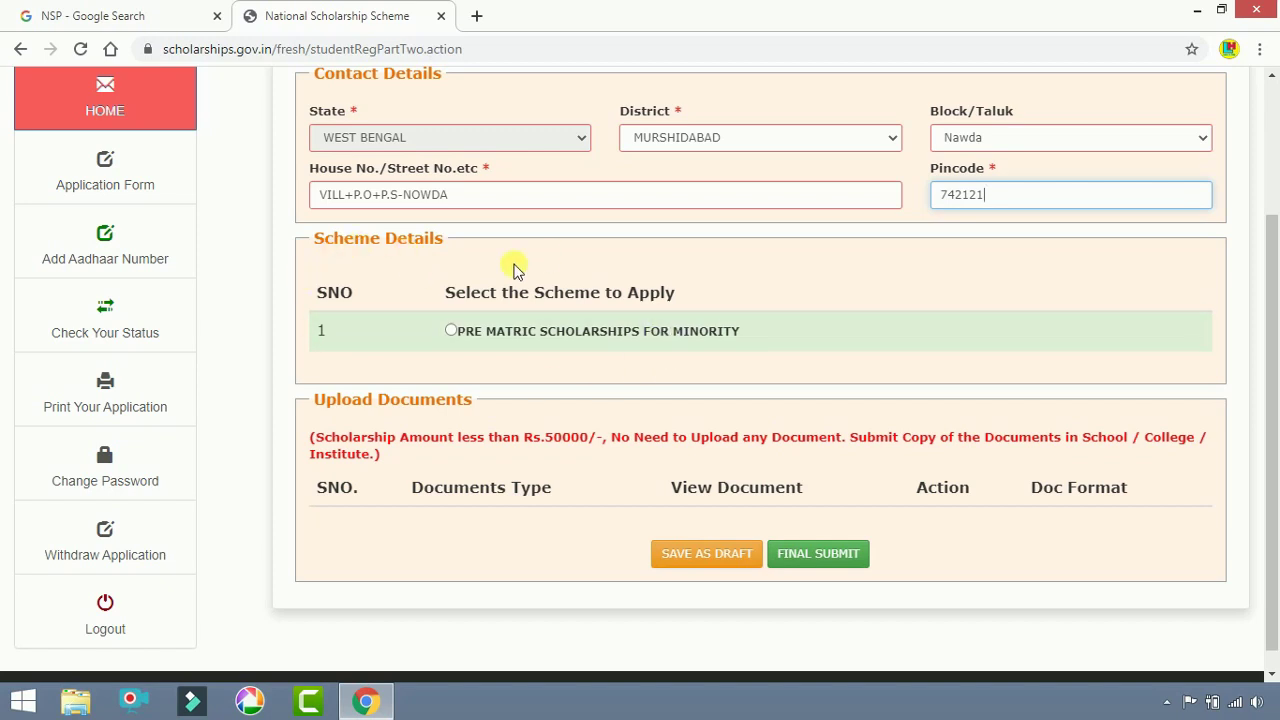
scroll(742, 294, up, 1)
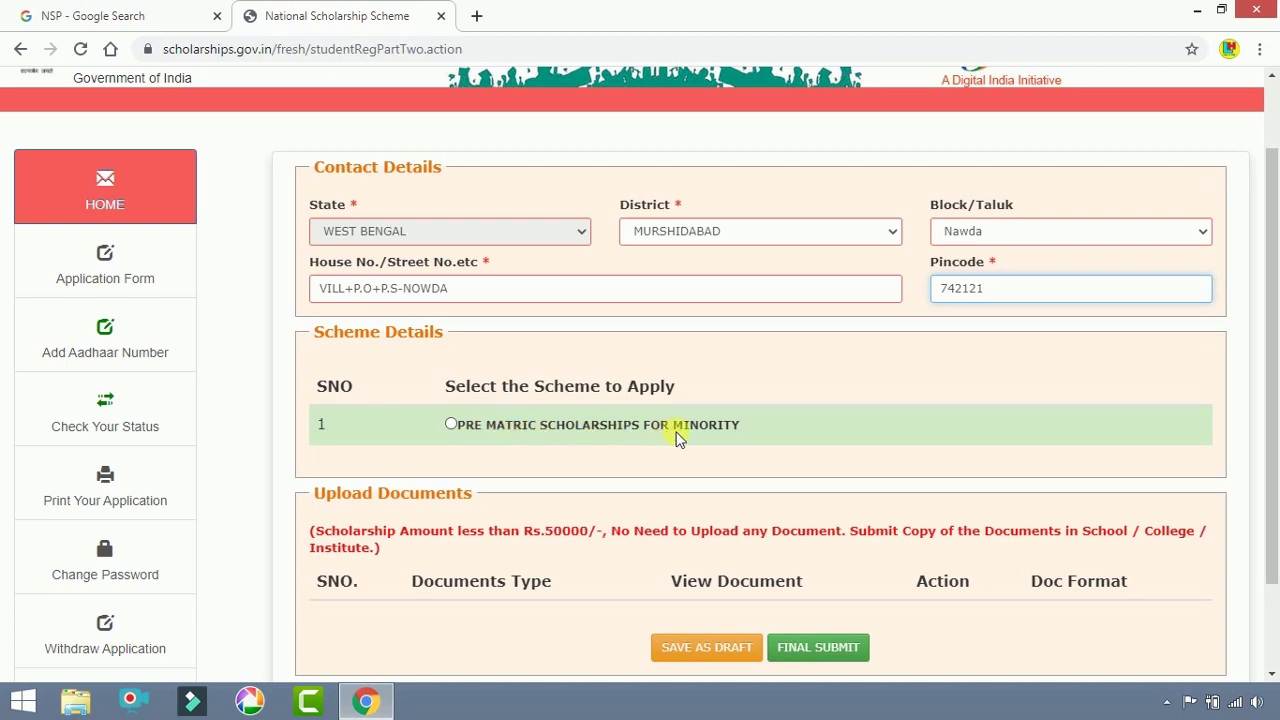
Step: Select the PRE MATRIC SCHOLARSHIPS FOR MINORITY scheme and download its bonafide certificate format
click(451, 425)
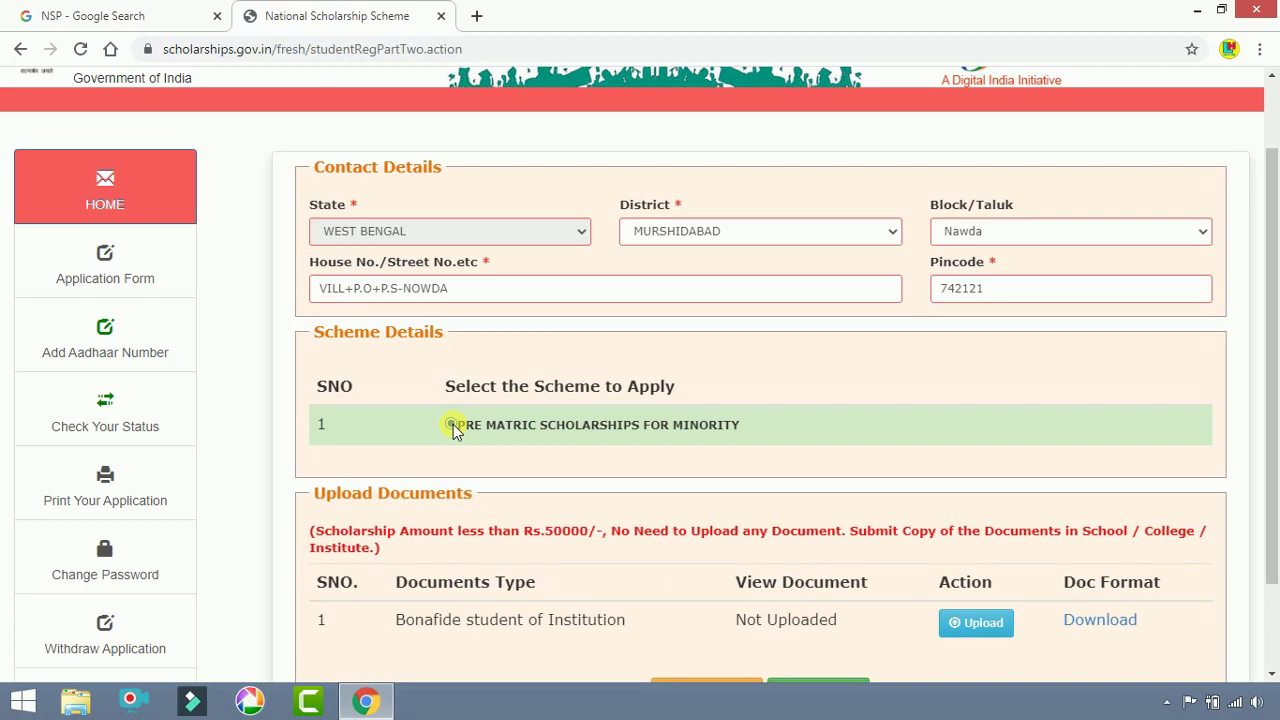
scroll(451, 425, down, 2)
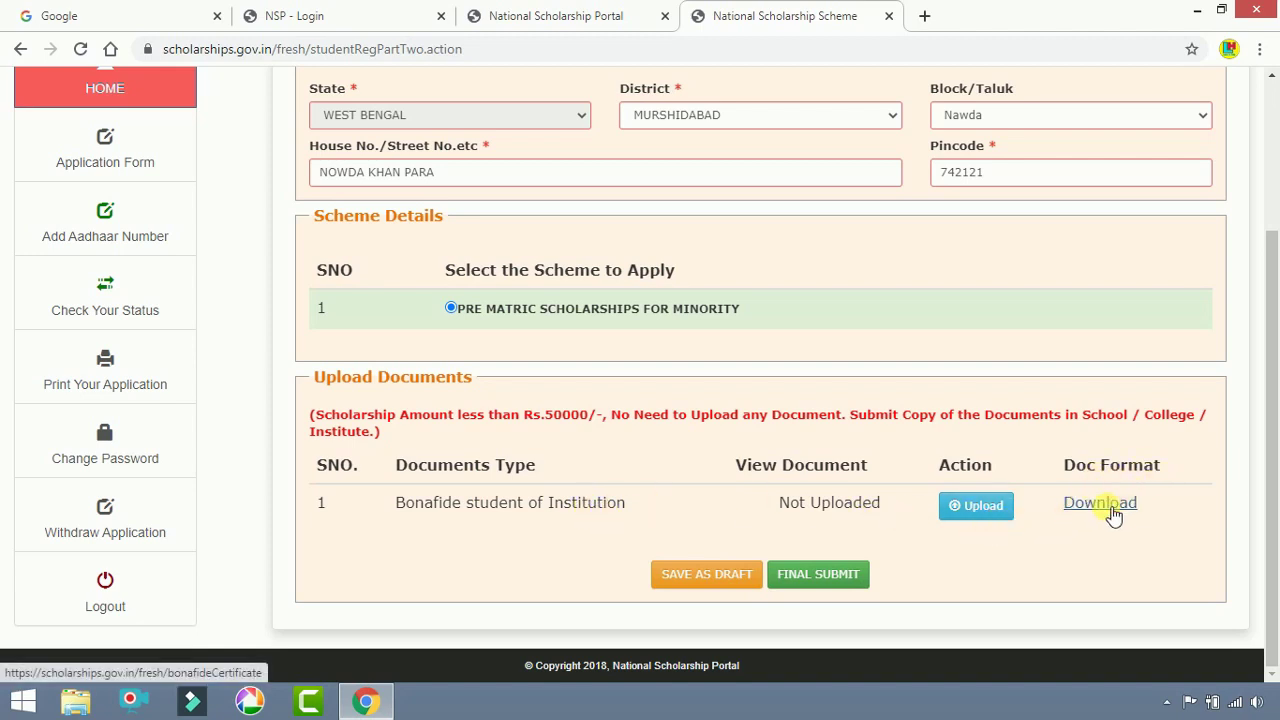
click(1111, 510)
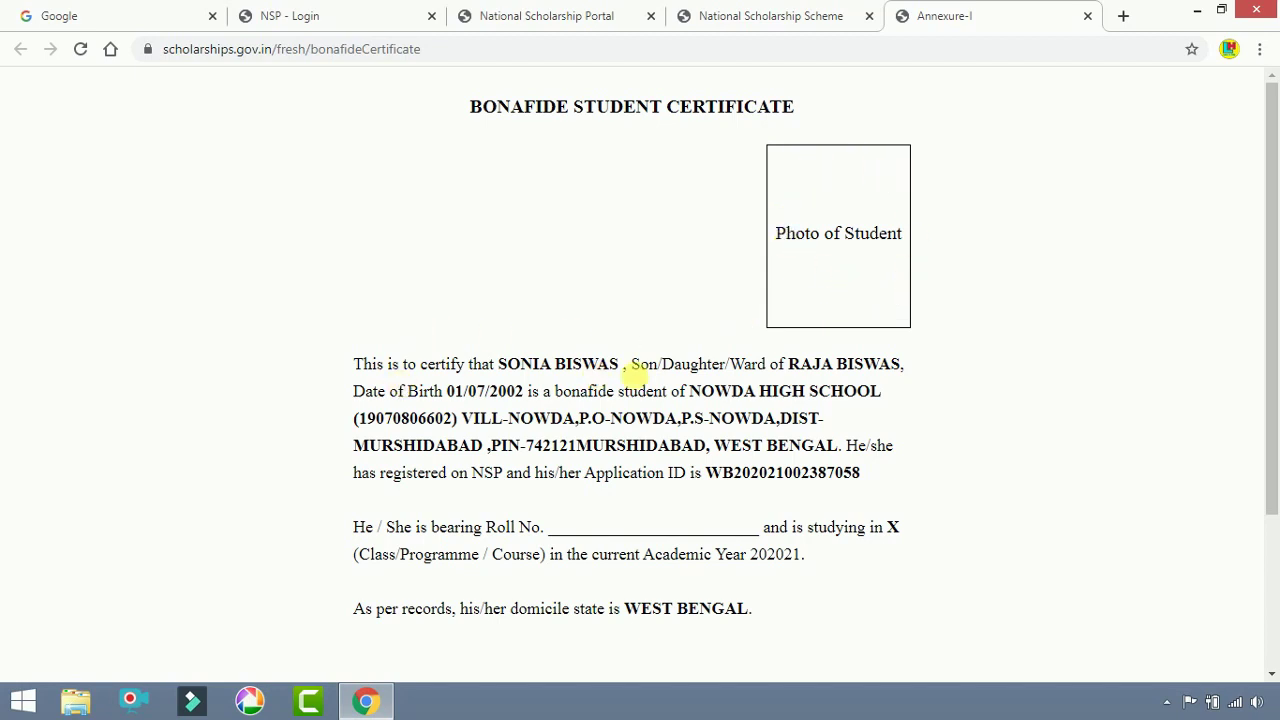
Step: Scroll through the Annexure-I bonafide certificate and save it as a PDF
scroll(697, 458, down, 1)
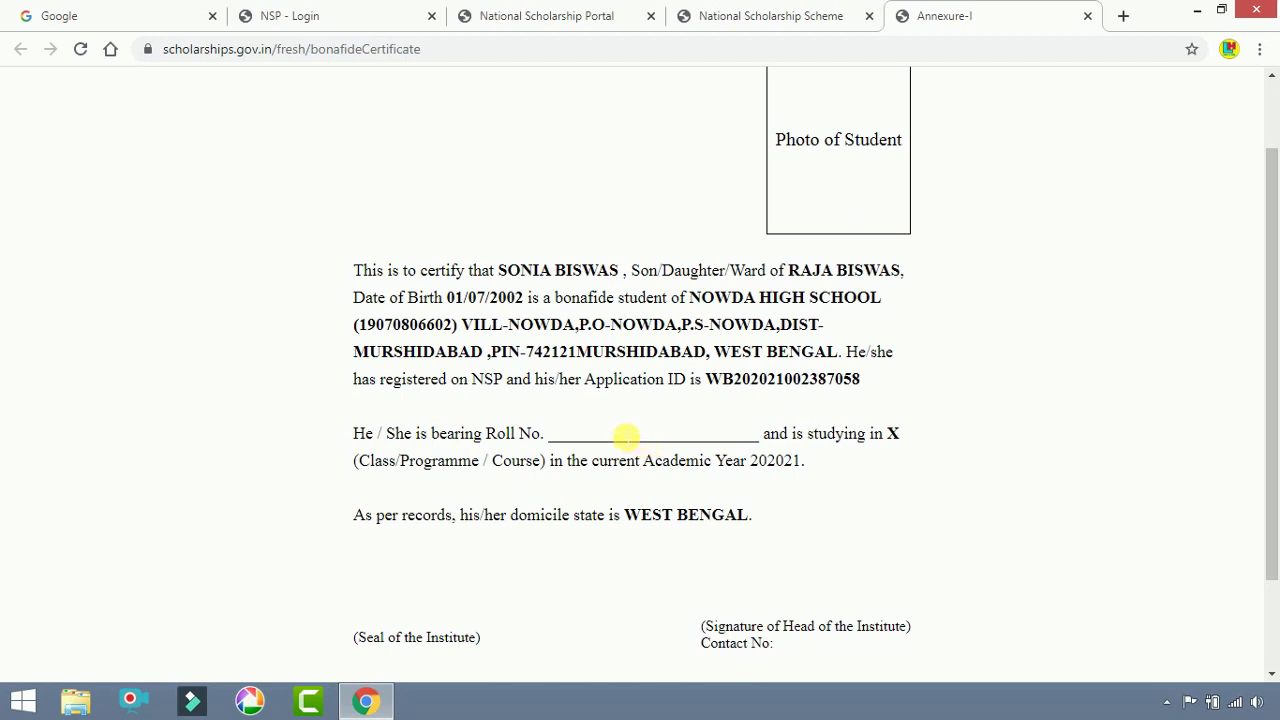
scroll(700, 440, down, 2)
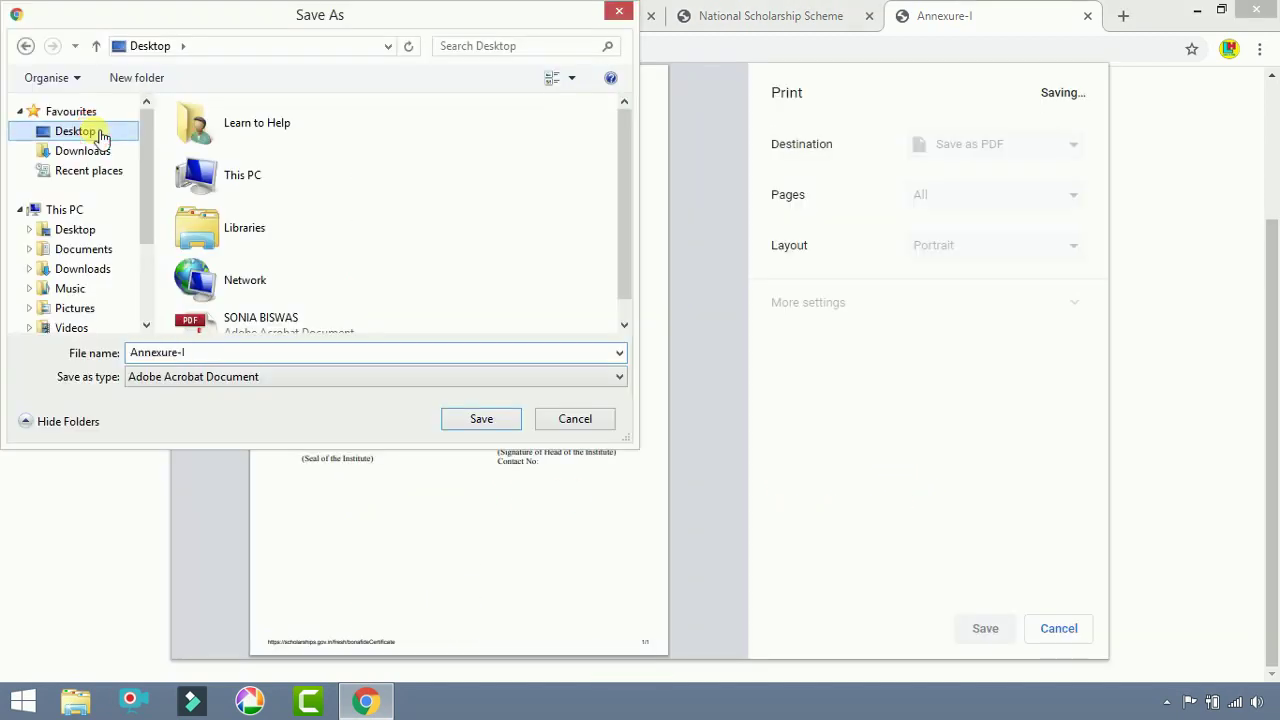
click(477, 417)
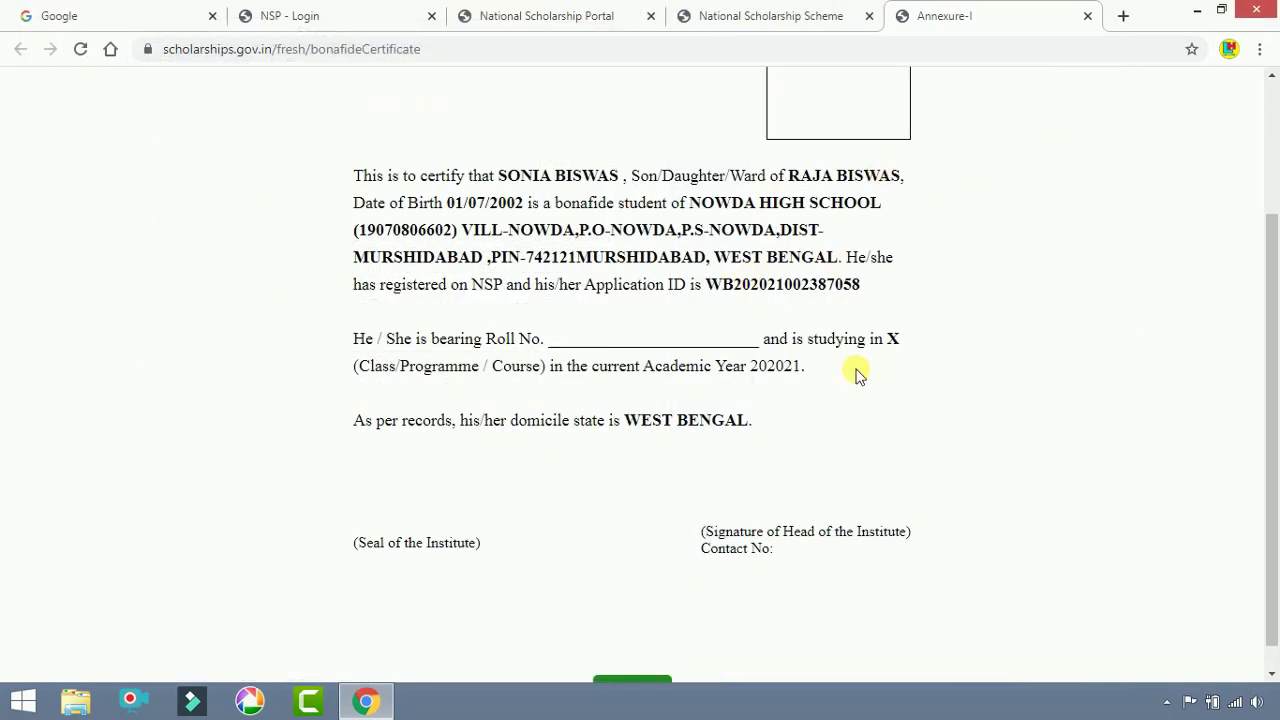
scroll(851, 371, up, 2)
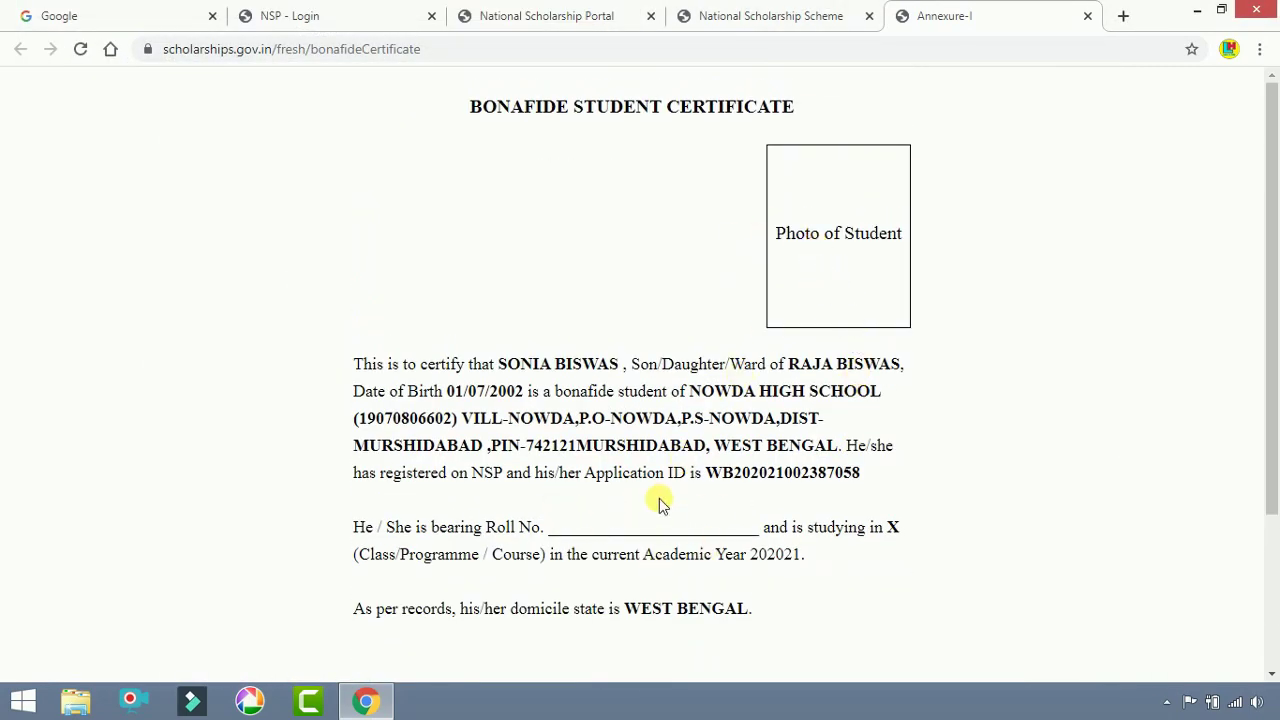
scroll(660, 500, down, 2)
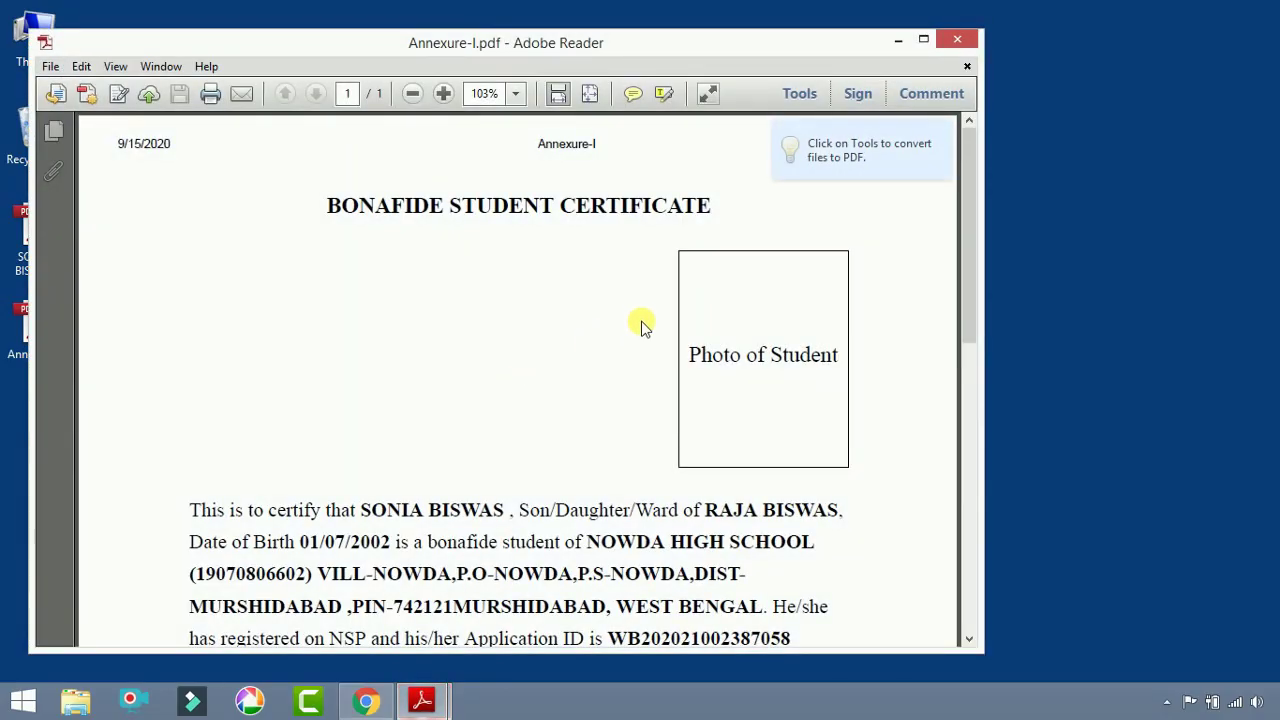
Step: Maximize the Annexure-I PDF in Adobe Reader and scroll through it
click(919, 40)
scroll(1055, 362, down, 4)
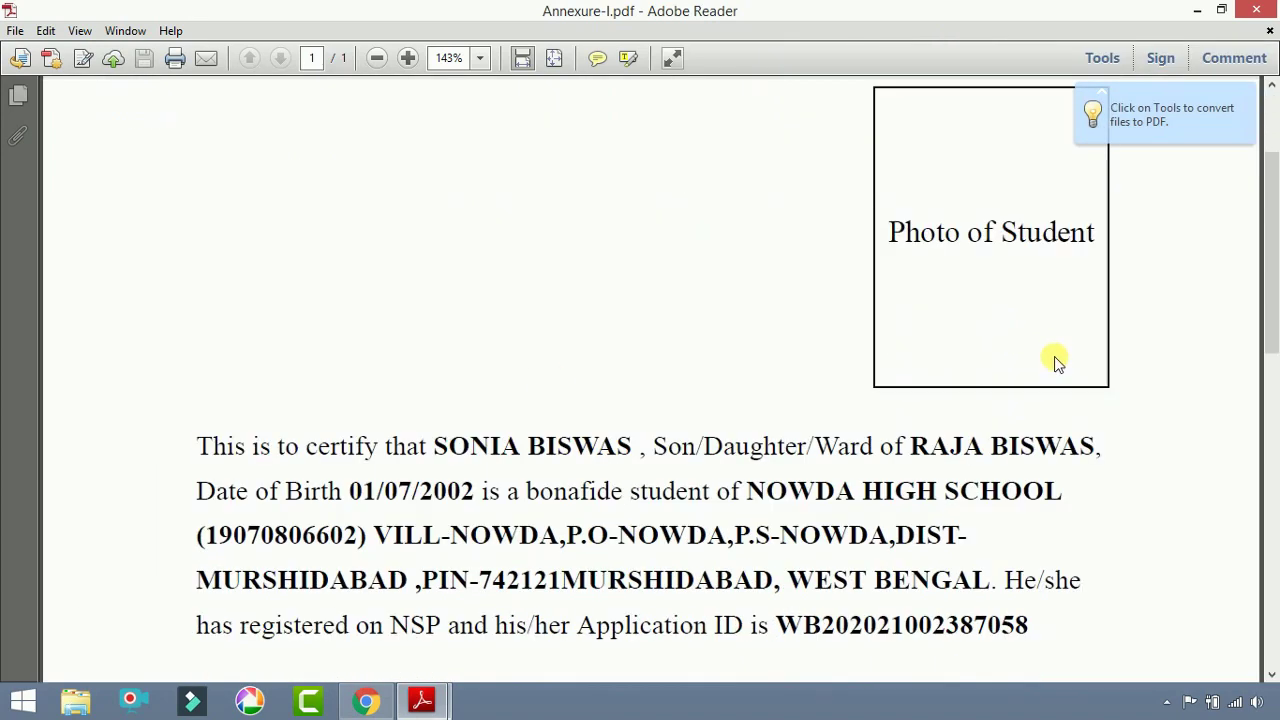
scroll(711, 534, down, 4)
Step: Review the completed certificate with photo, seal and signature, then close both PDFs
mouse_move(421, 703)
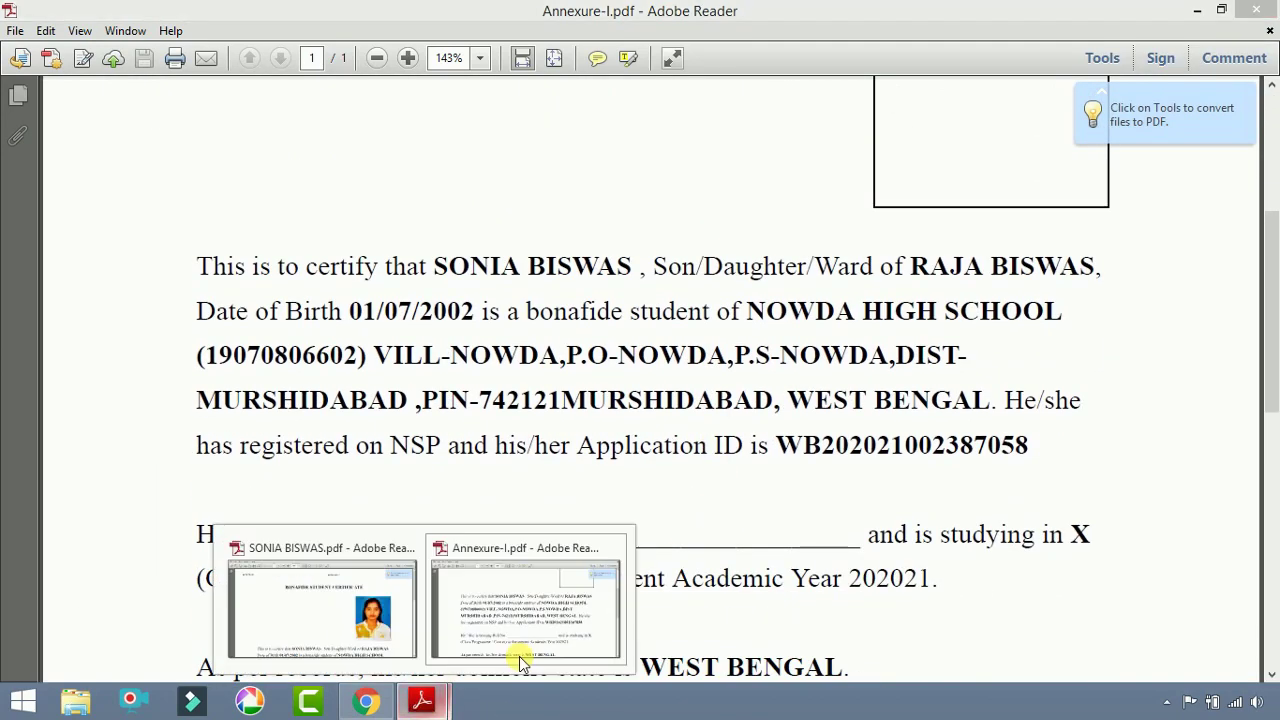
click(395, 625)
scroll(920, 449, down, 5)
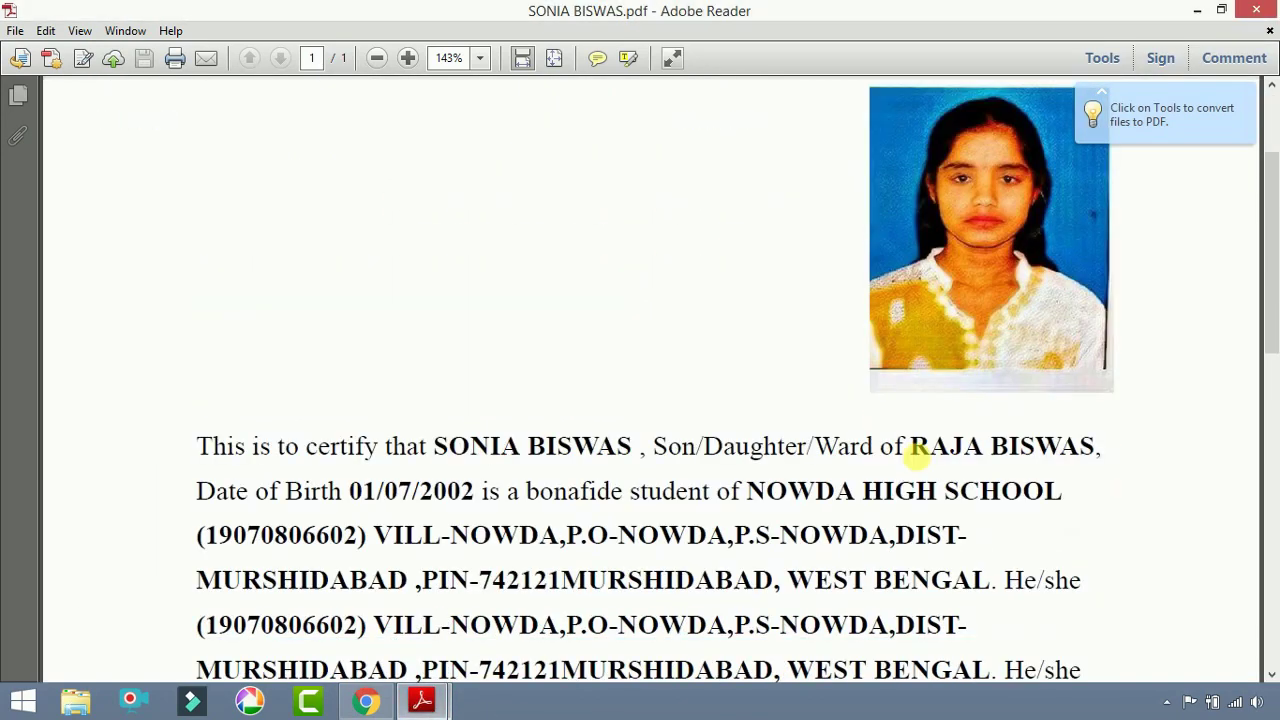
scroll(676, 410, down, 2)
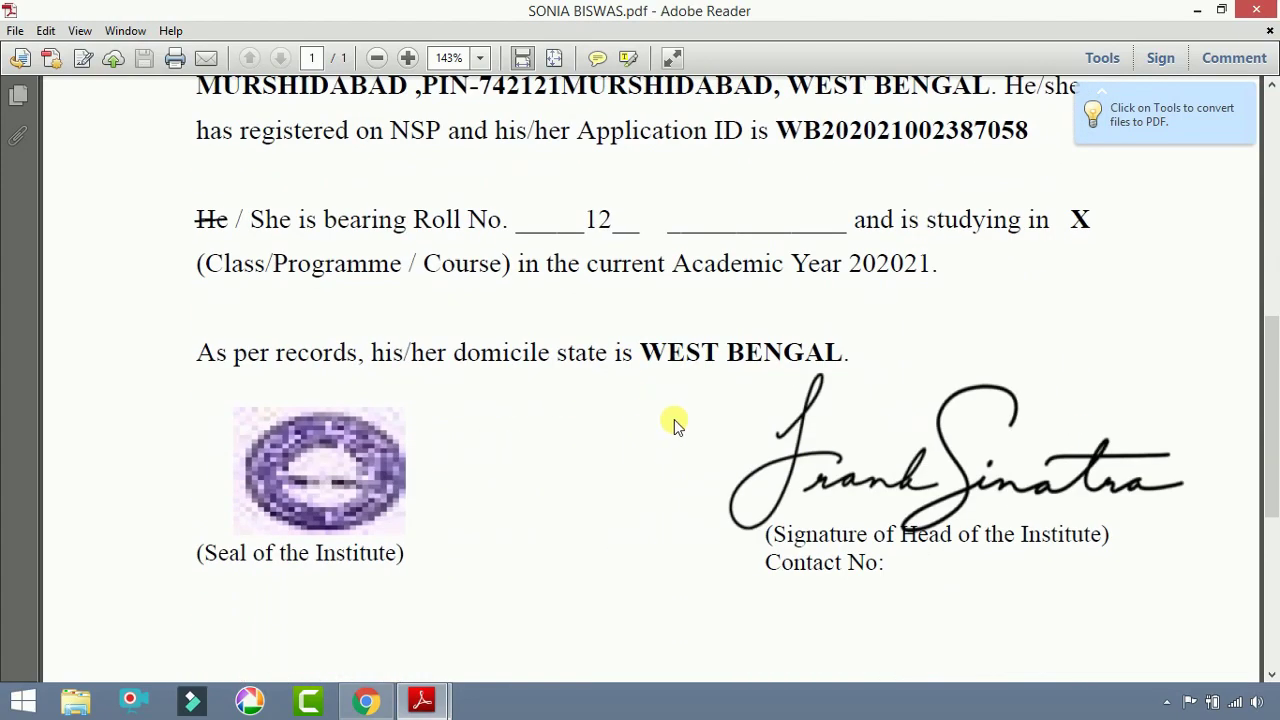
click(1255, 22)
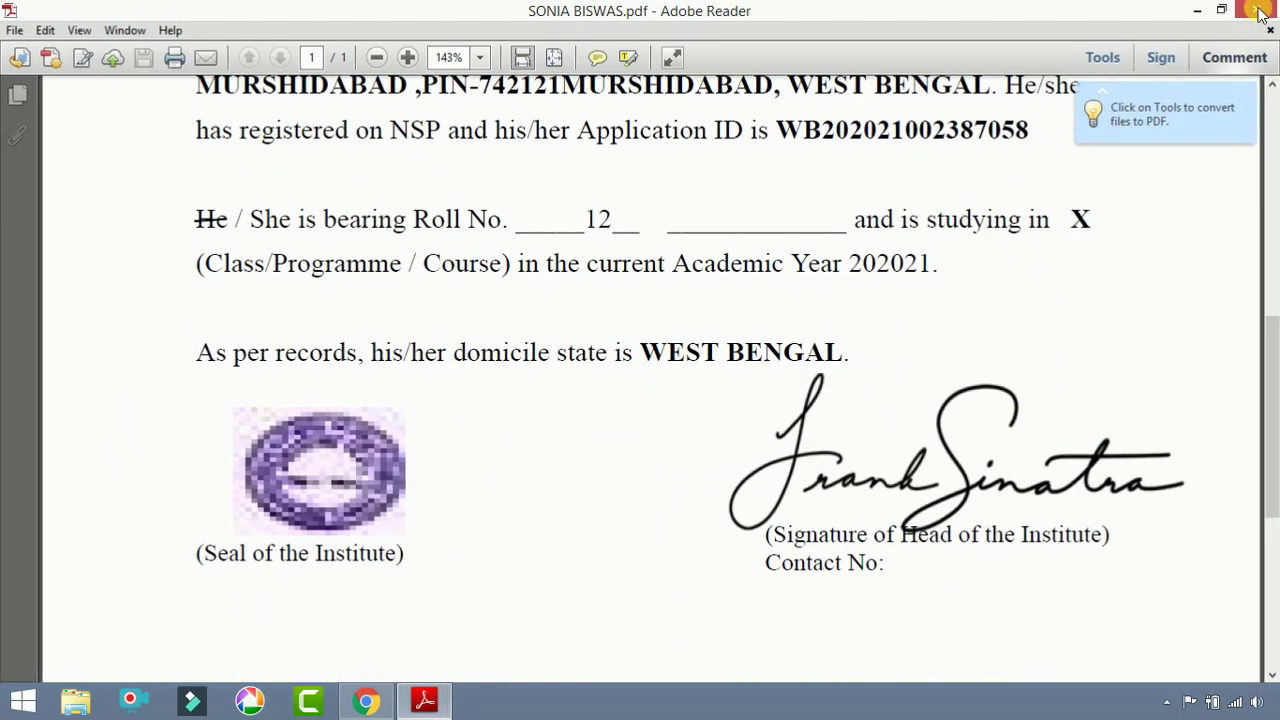
click(1255, 12)
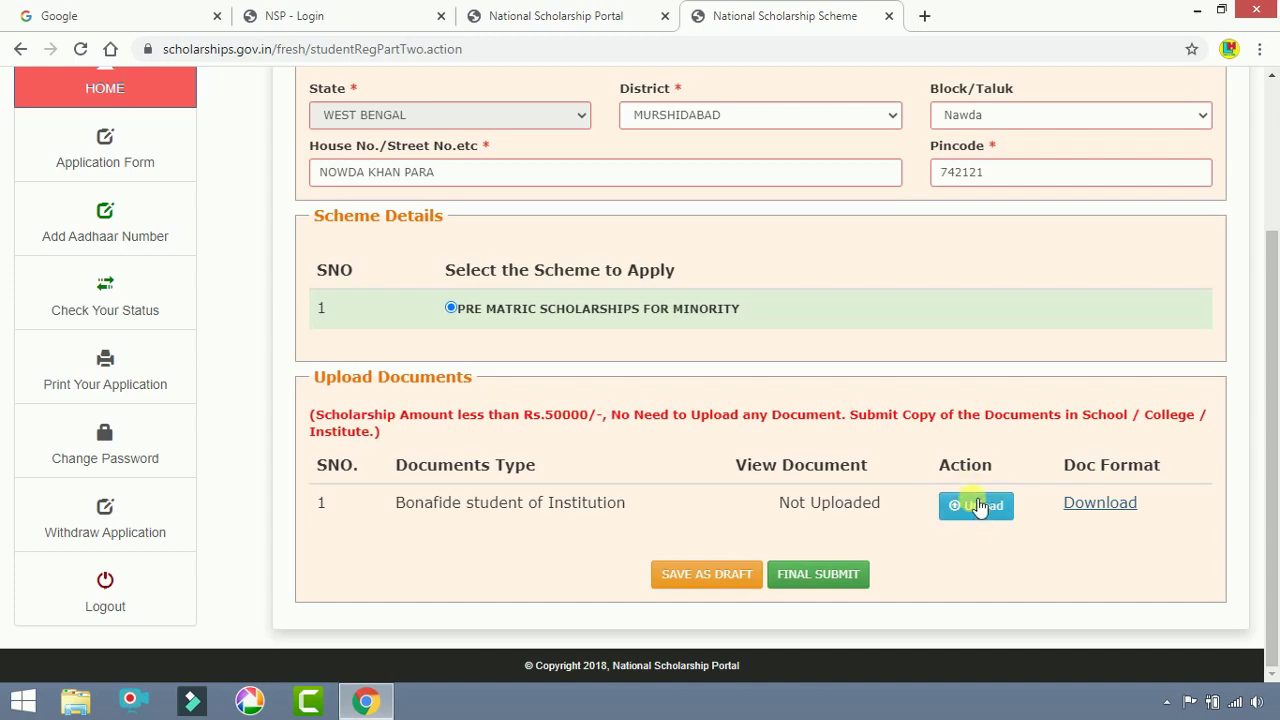
Step: Enter certificate number 12, issue date 14/09/2020, place NOWDA and issuer HM
click(980, 512)
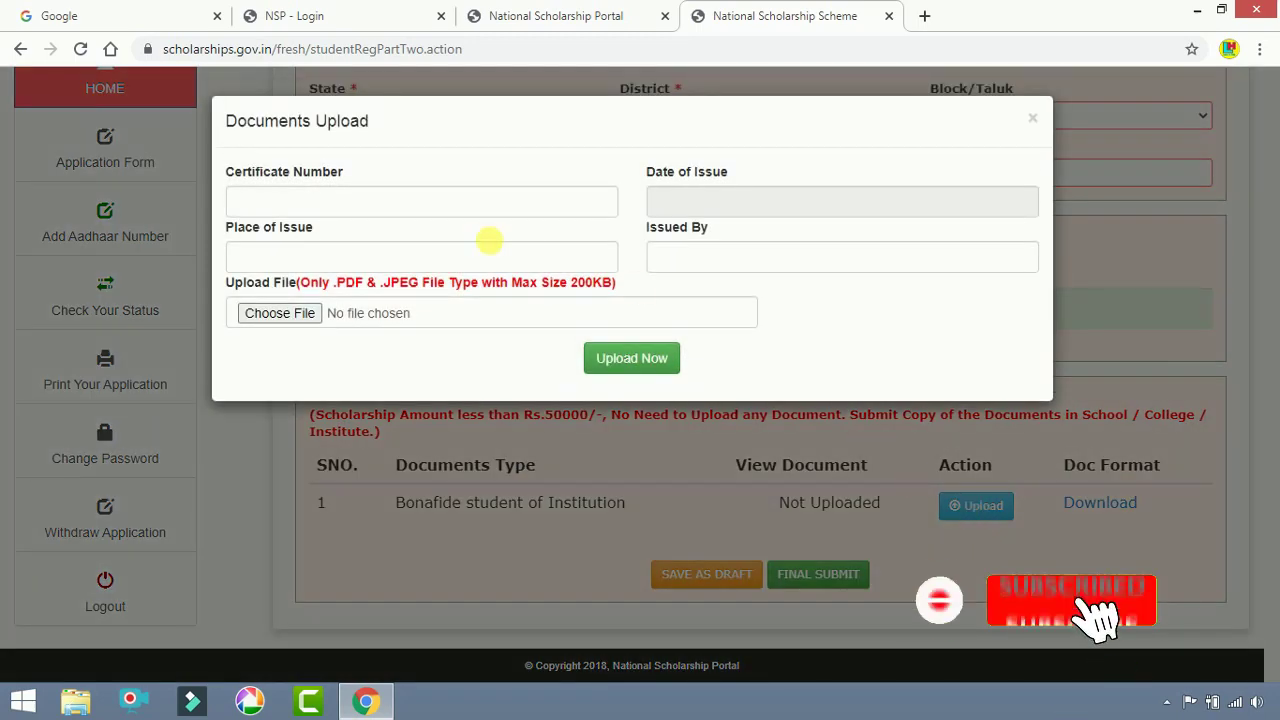
click(465, 215)
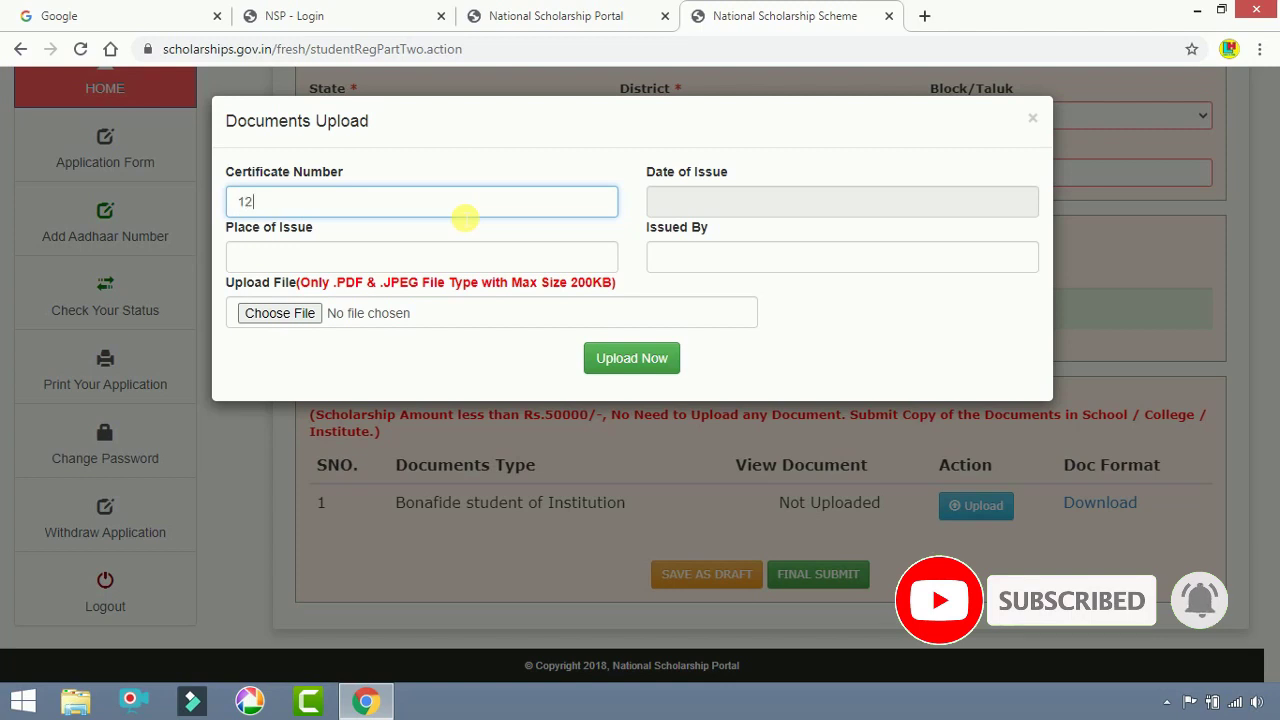
text(12)
click(712, 208)
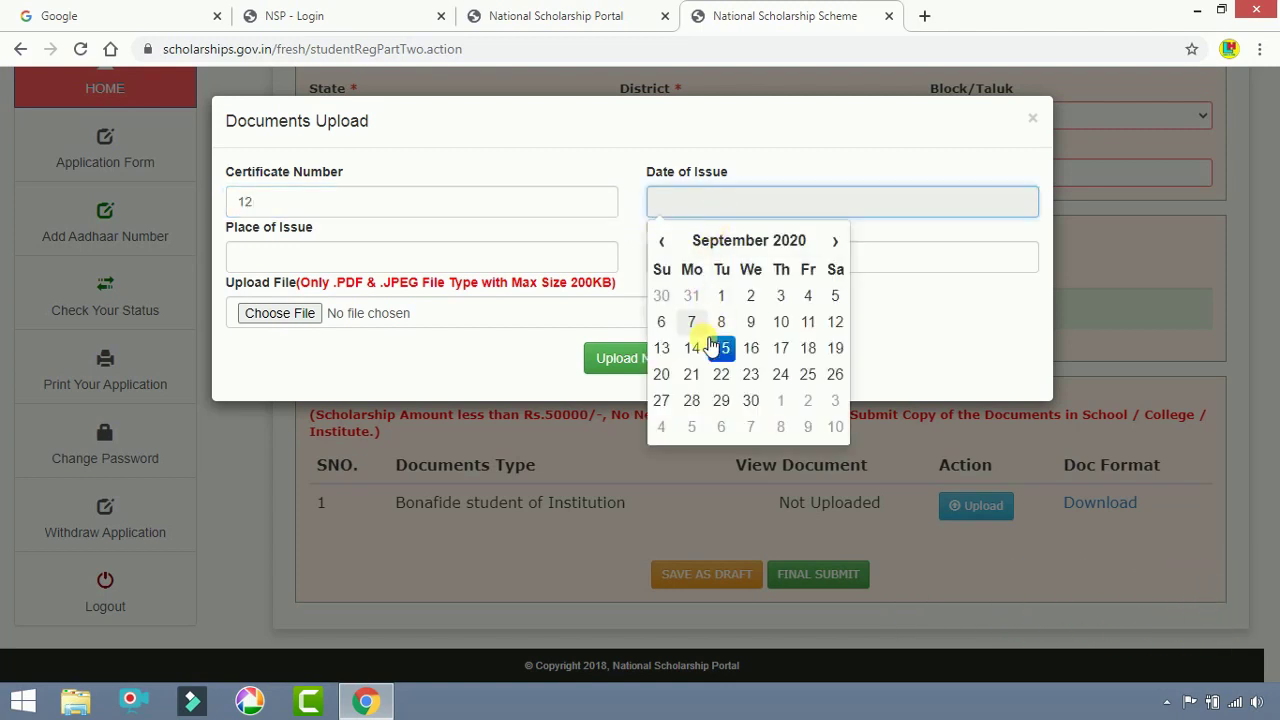
click(693, 348)
click(455, 261)
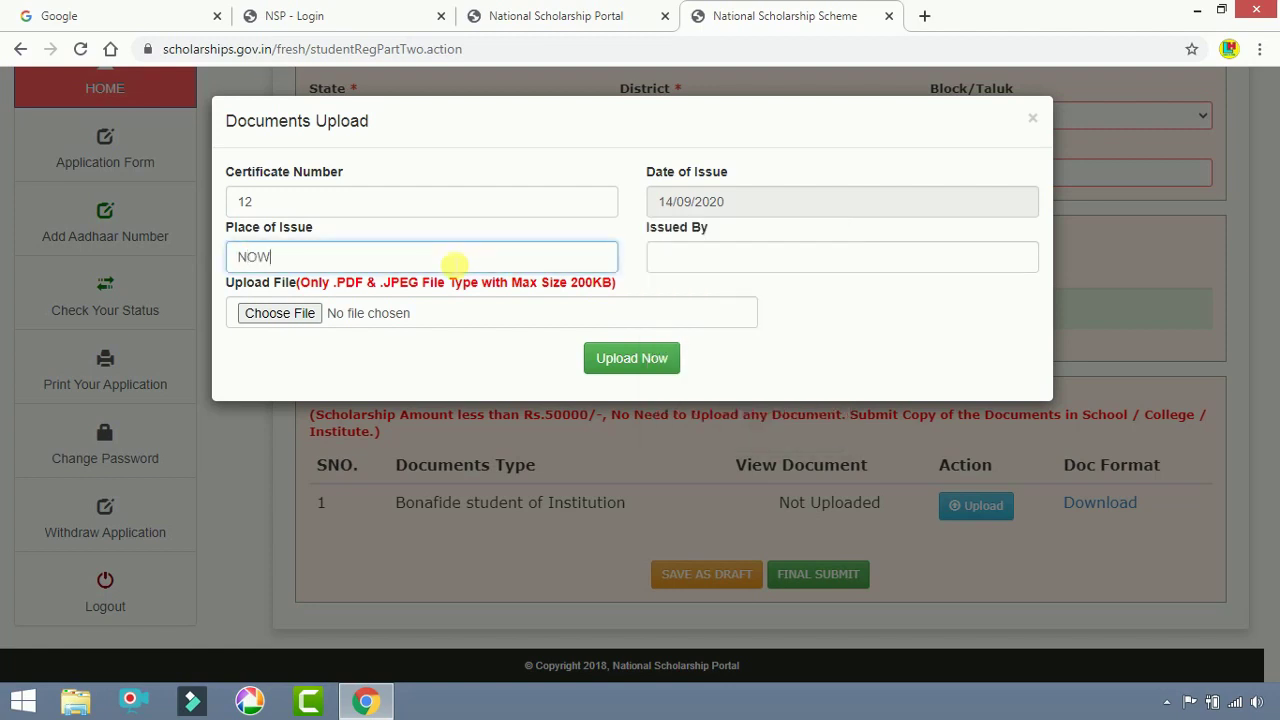
click(716, 264)
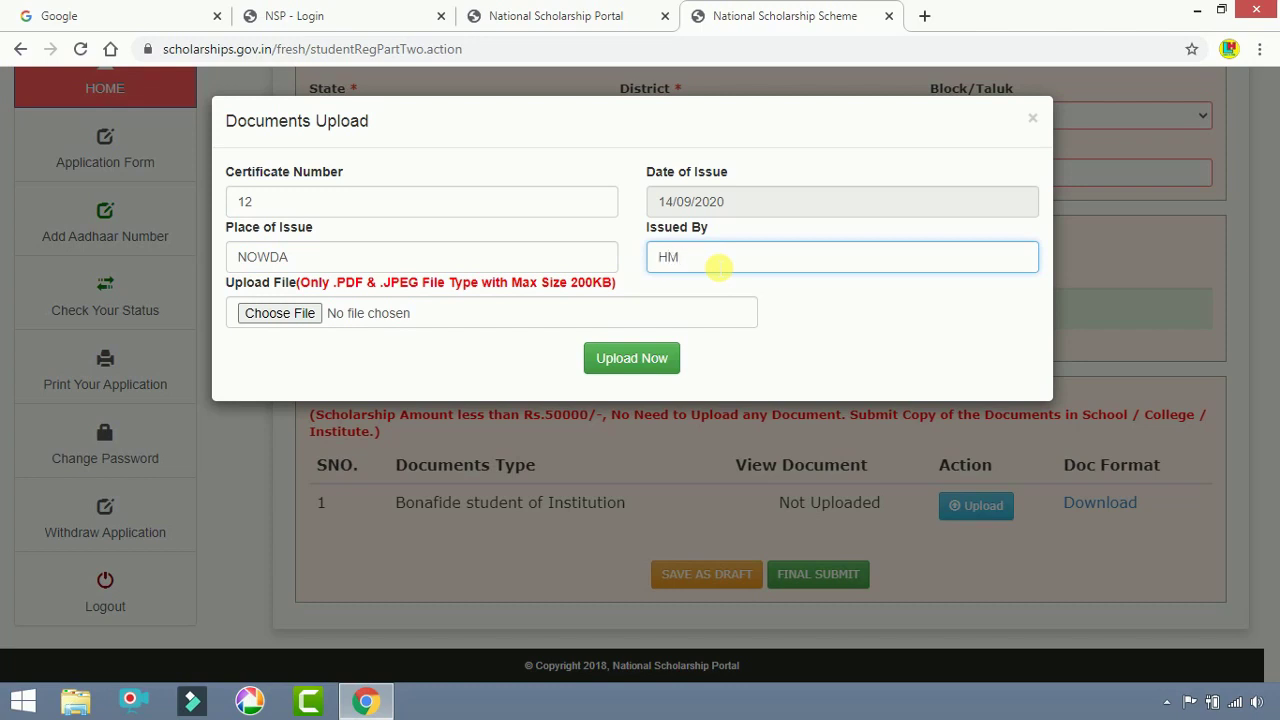
Step: Attach Annexure-I.pdf, upload it, and close the upload form
click(298, 315)
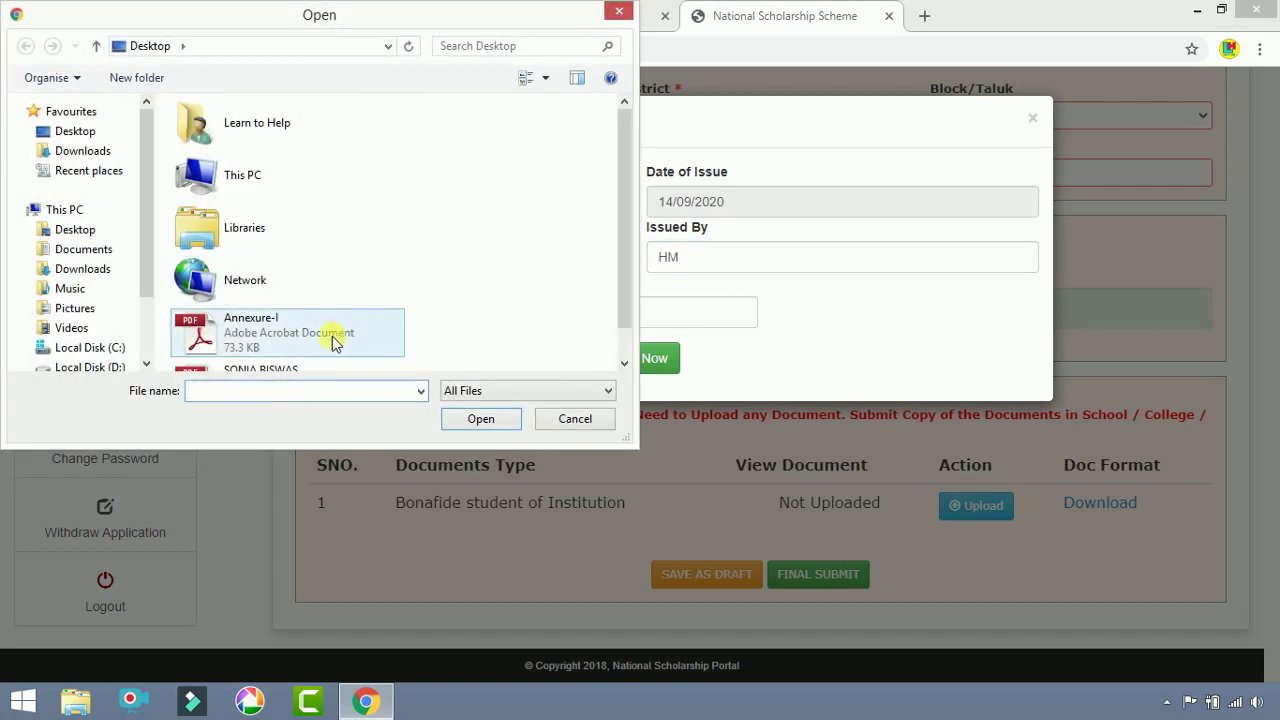
click(331, 337)
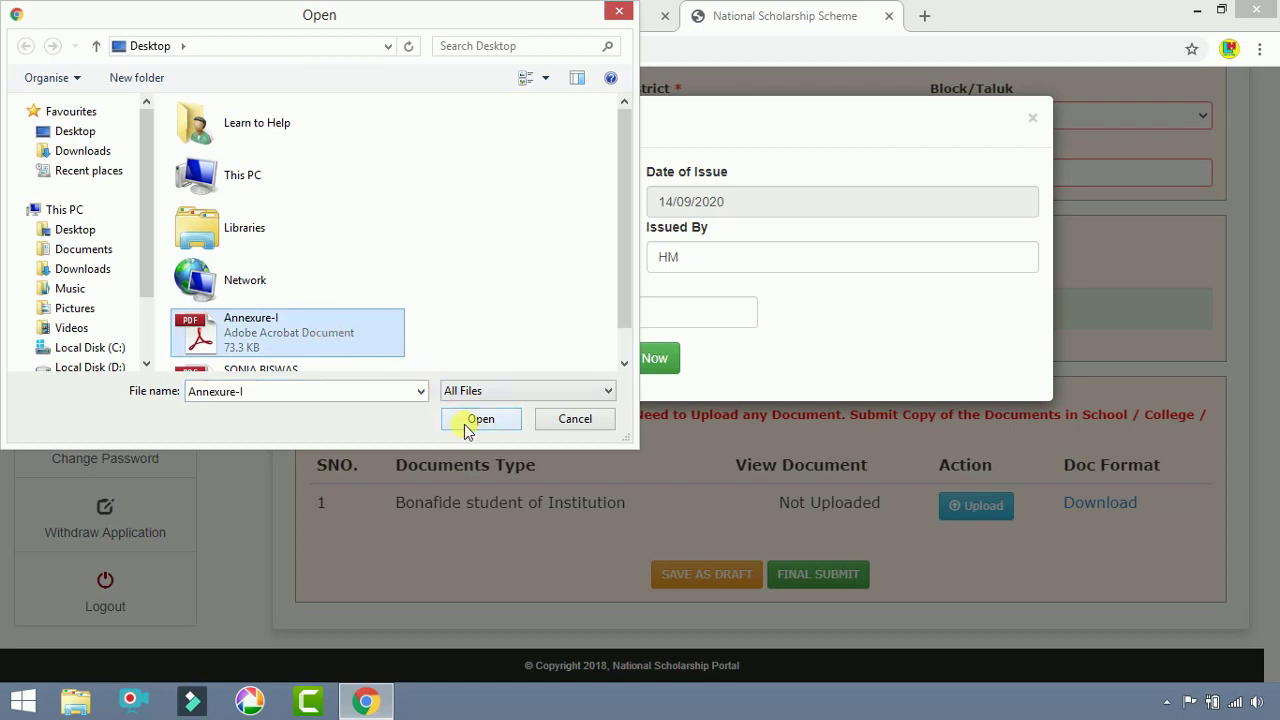
click(479, 419)
click(613, 362)
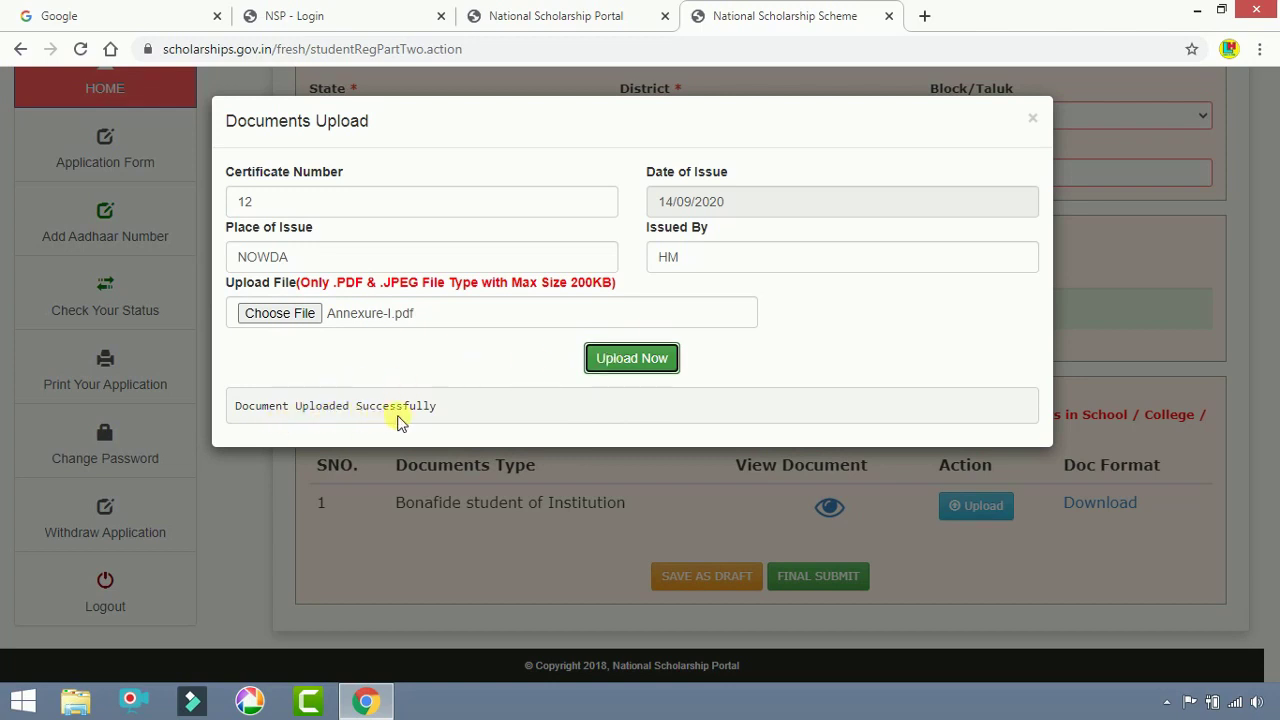
click(1039, 120)
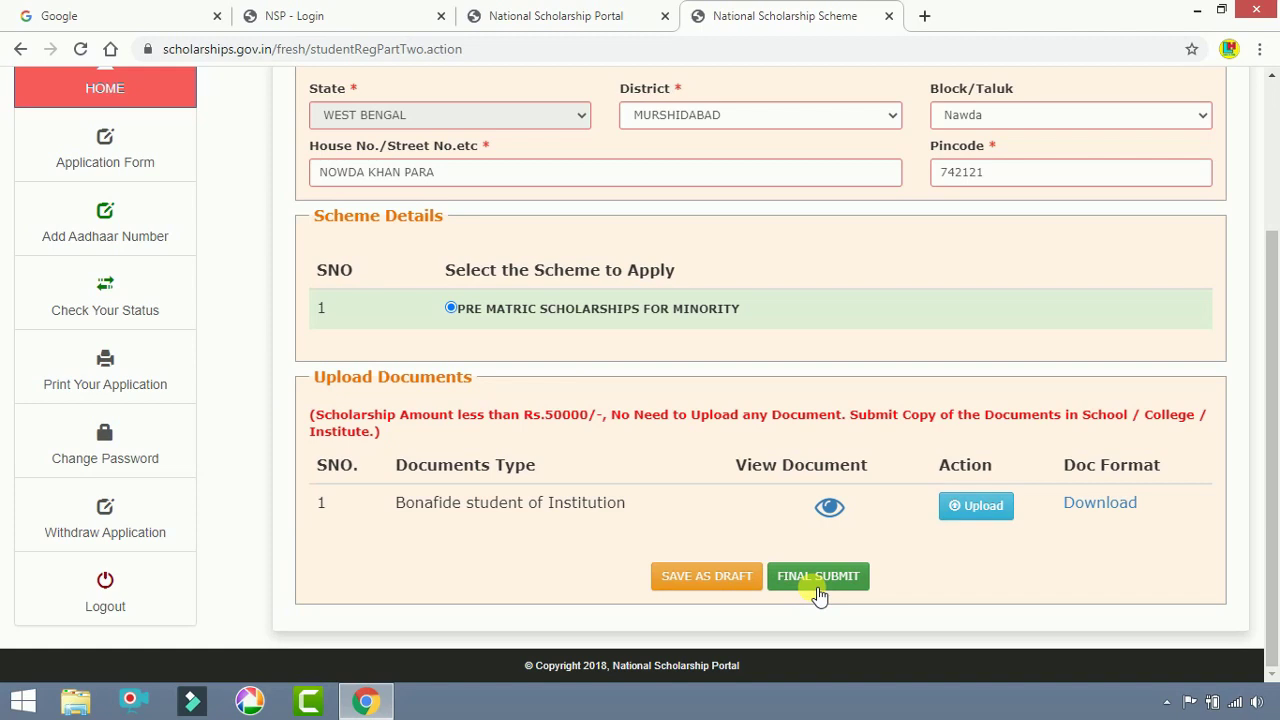
Step: Final-submit the application and scroll down the registration summary to the Print button
click(818, 590)
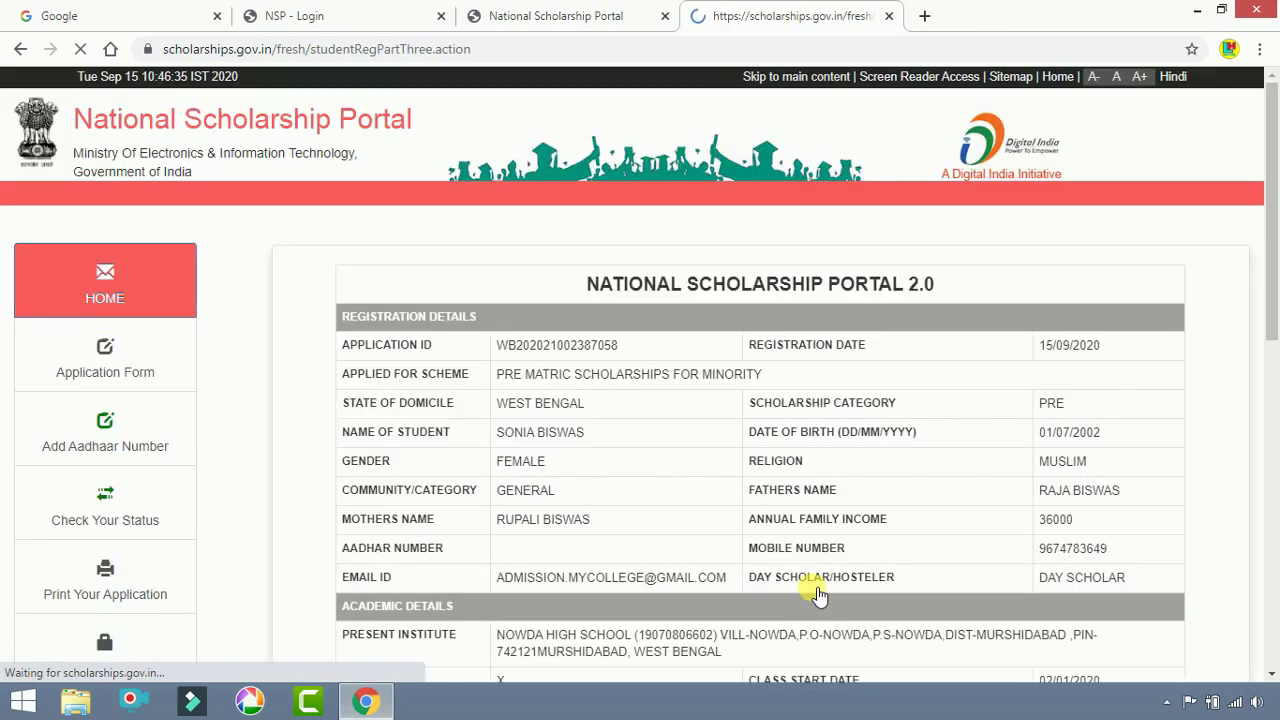
scroll(625, 378, down, 1)
scroll(625, 378, down, 2)
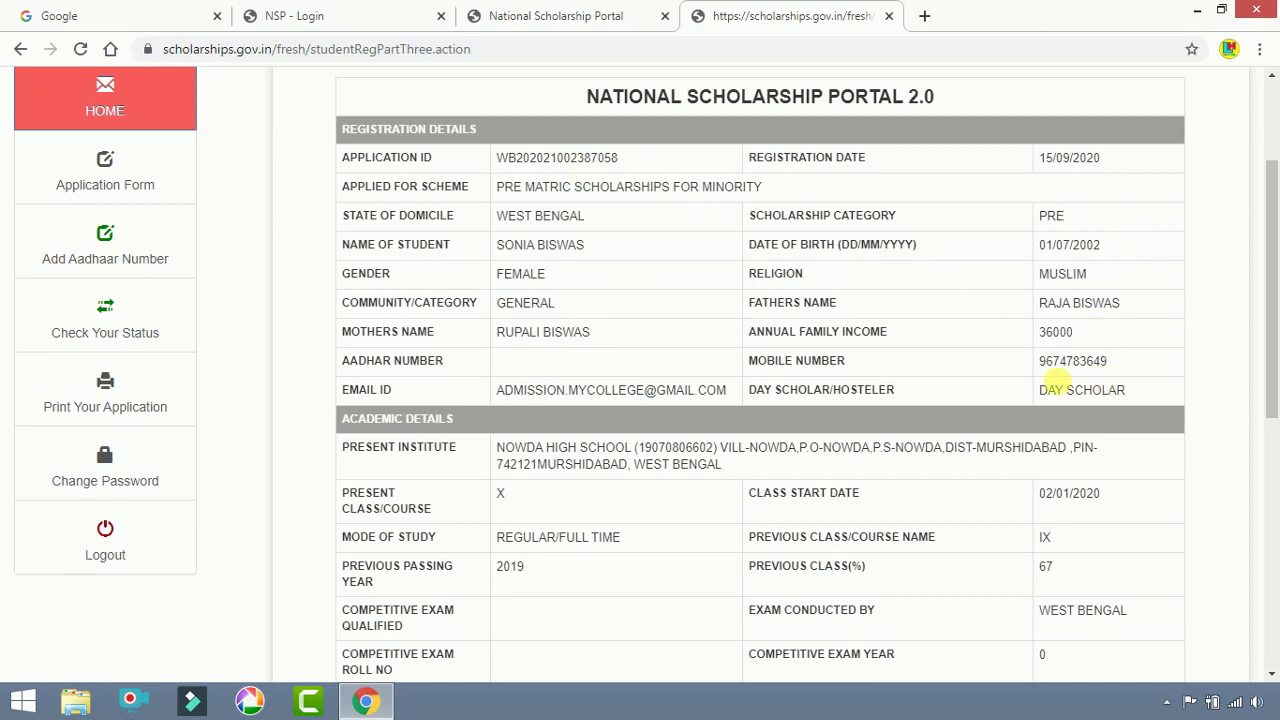
scroll(986, 371, down, 3)
scroll(847, 398, down, 6)
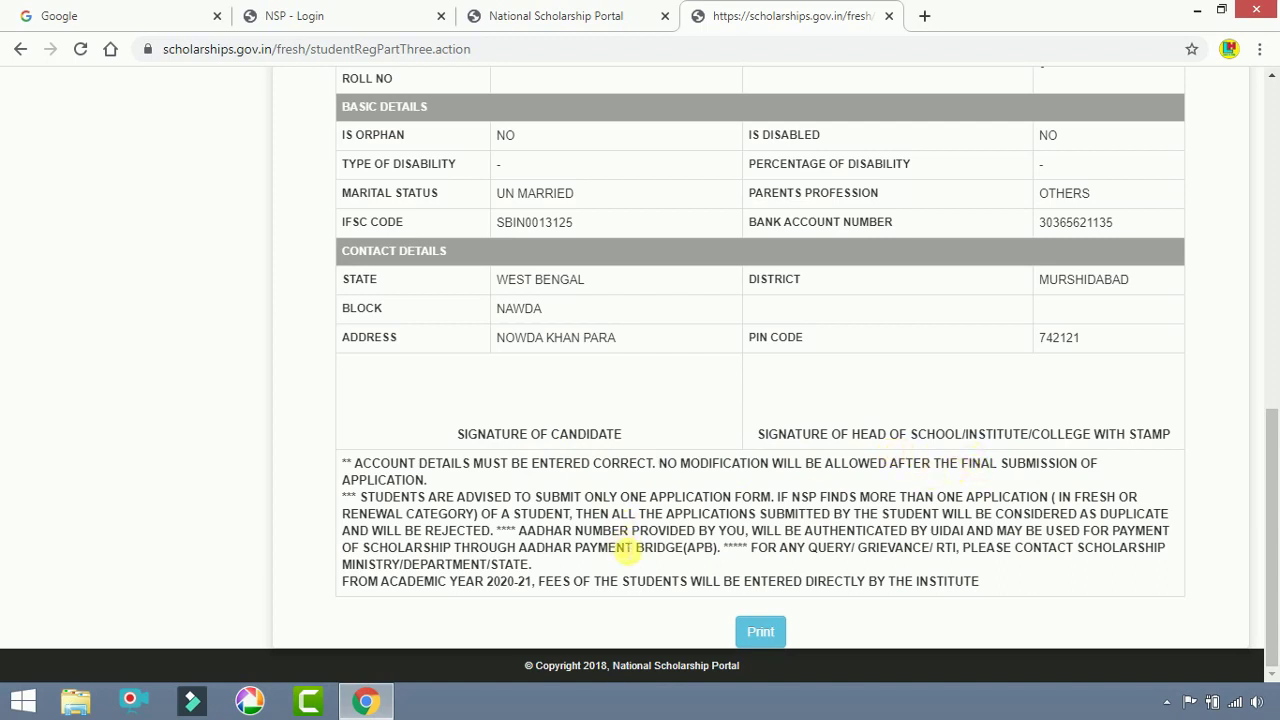
click(766, 636)
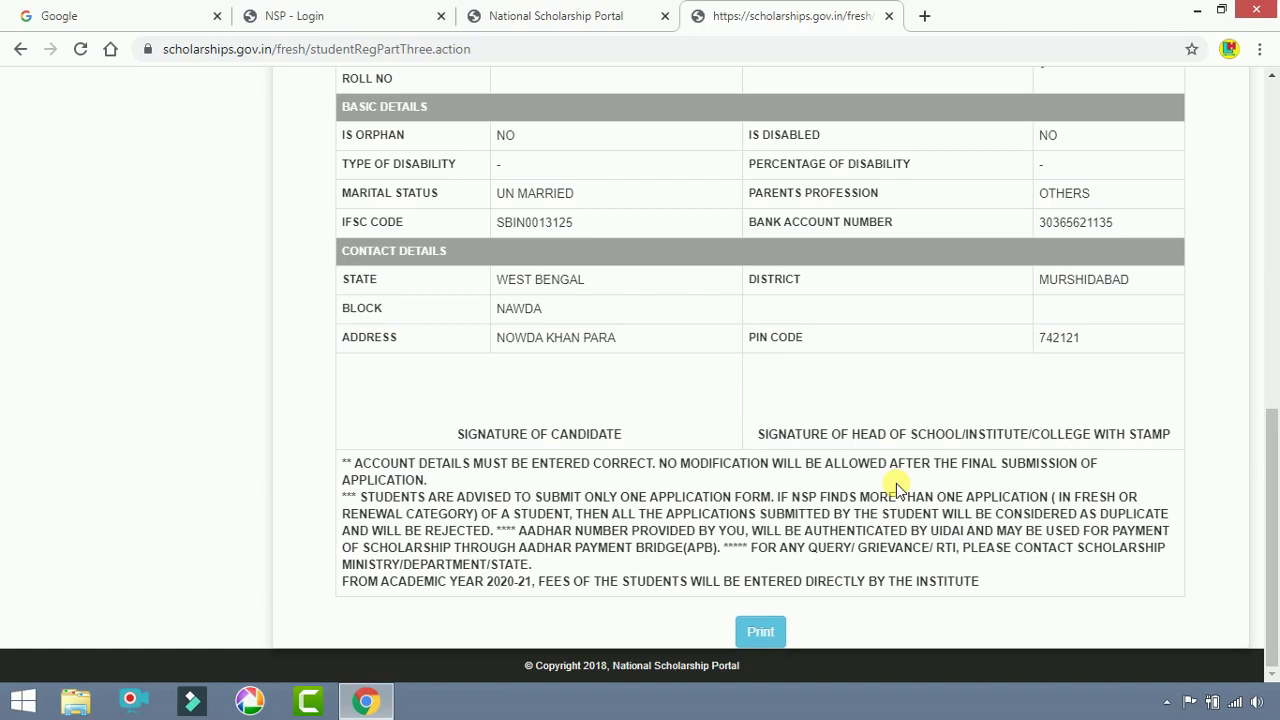
Step: Print the application summary to Save as PDF and save it on the Desktop
click(762, 631)
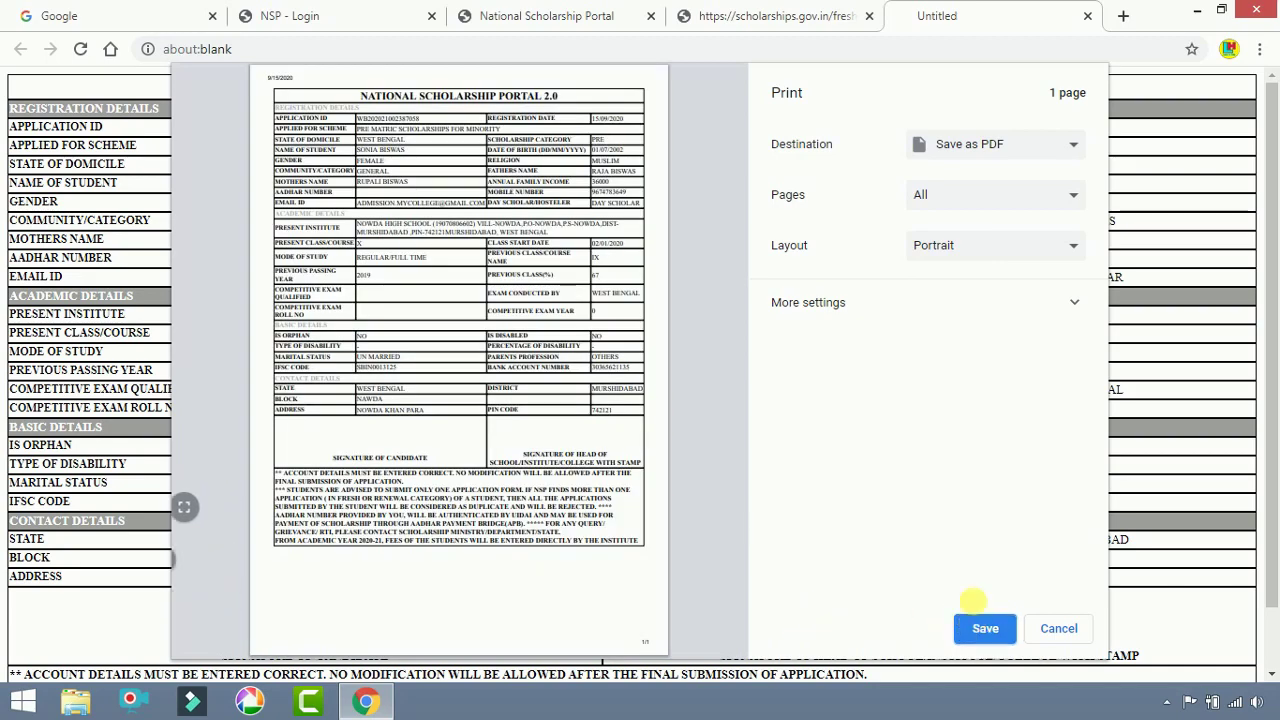
click(983, 627)
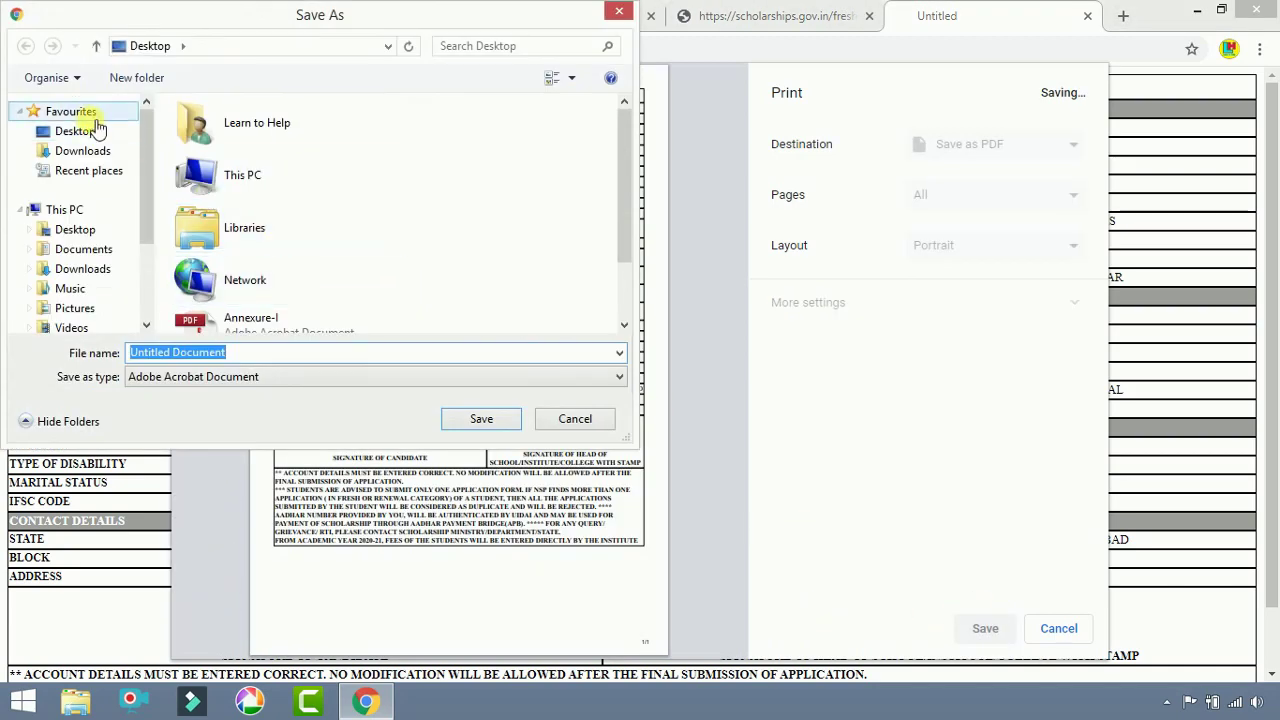
click(90, 130)
click(505, 419)
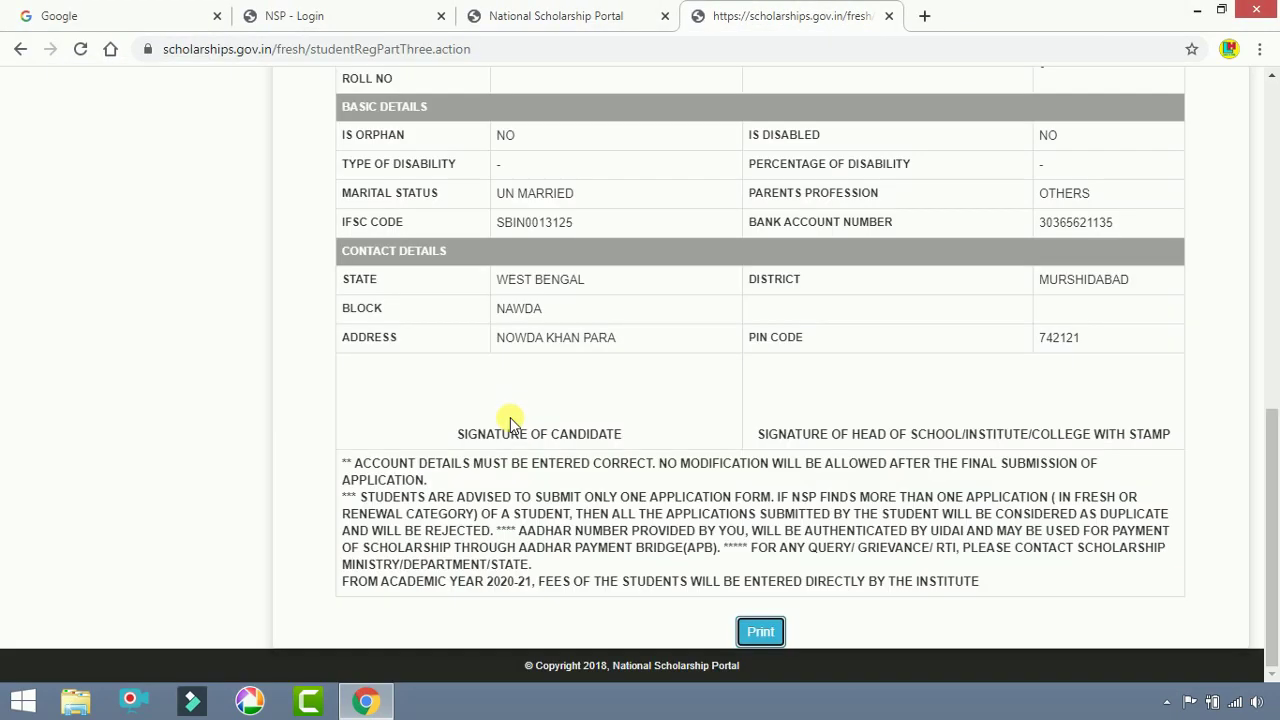